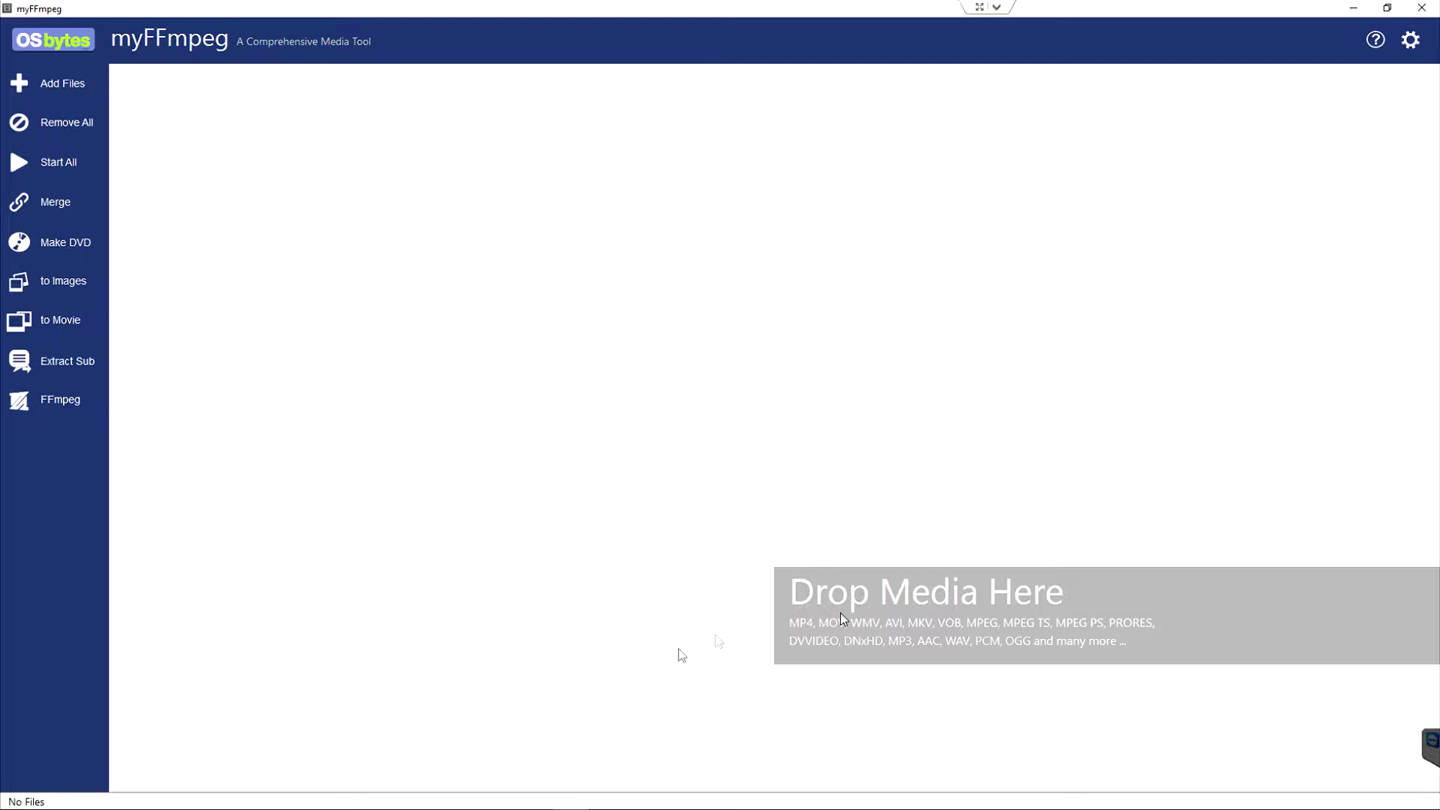
Add Marvel_s_Avengers_Age_of_Ultron_Trailer_3_hd1080.mp4 from Documents as a 34.91 MB MP4 entry.
{"action": "left_click", "coordinate": [396, 799]}
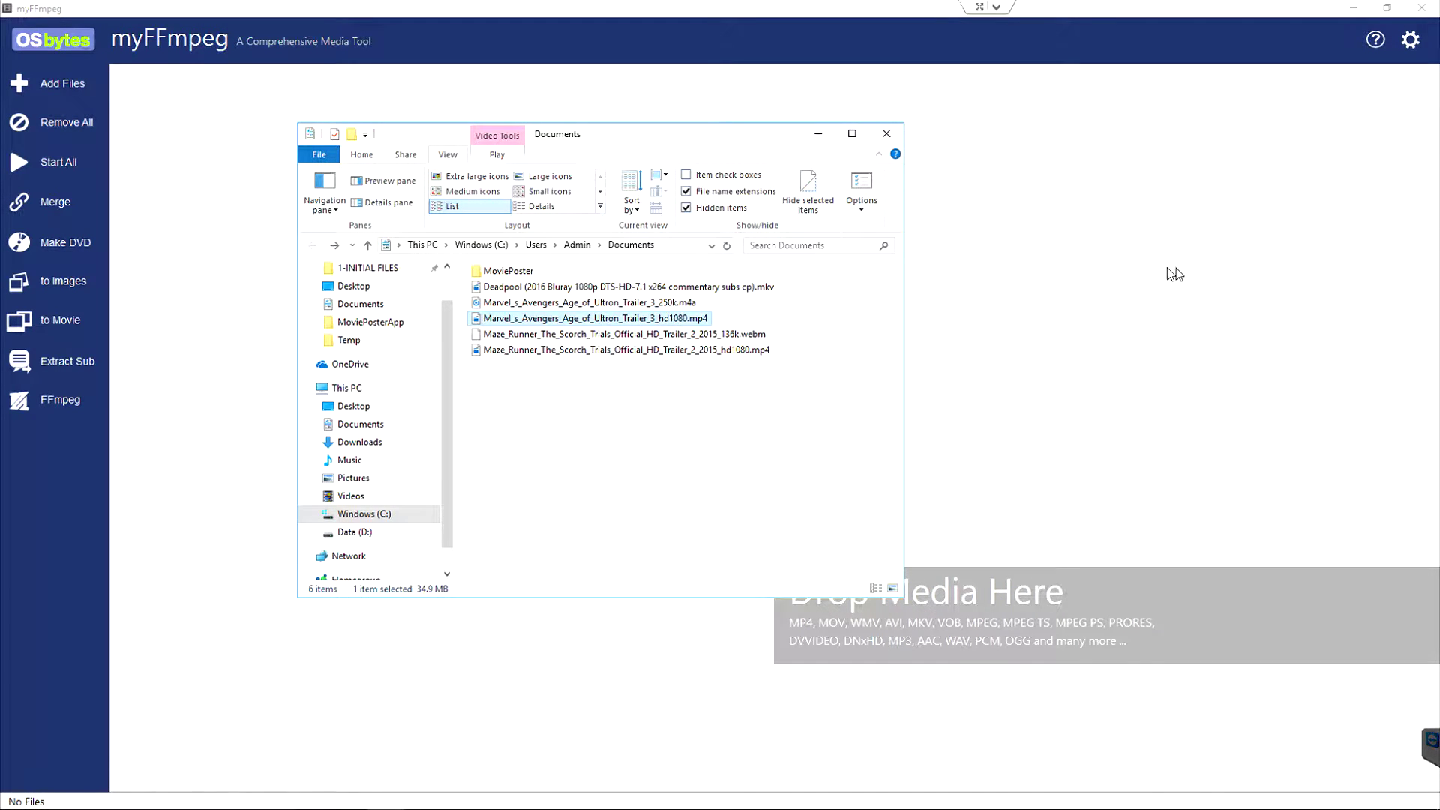
{"action": "left_click", "coordinate": [233, 150]}
{"action": "left_click", "coordinate": [52, 87]}
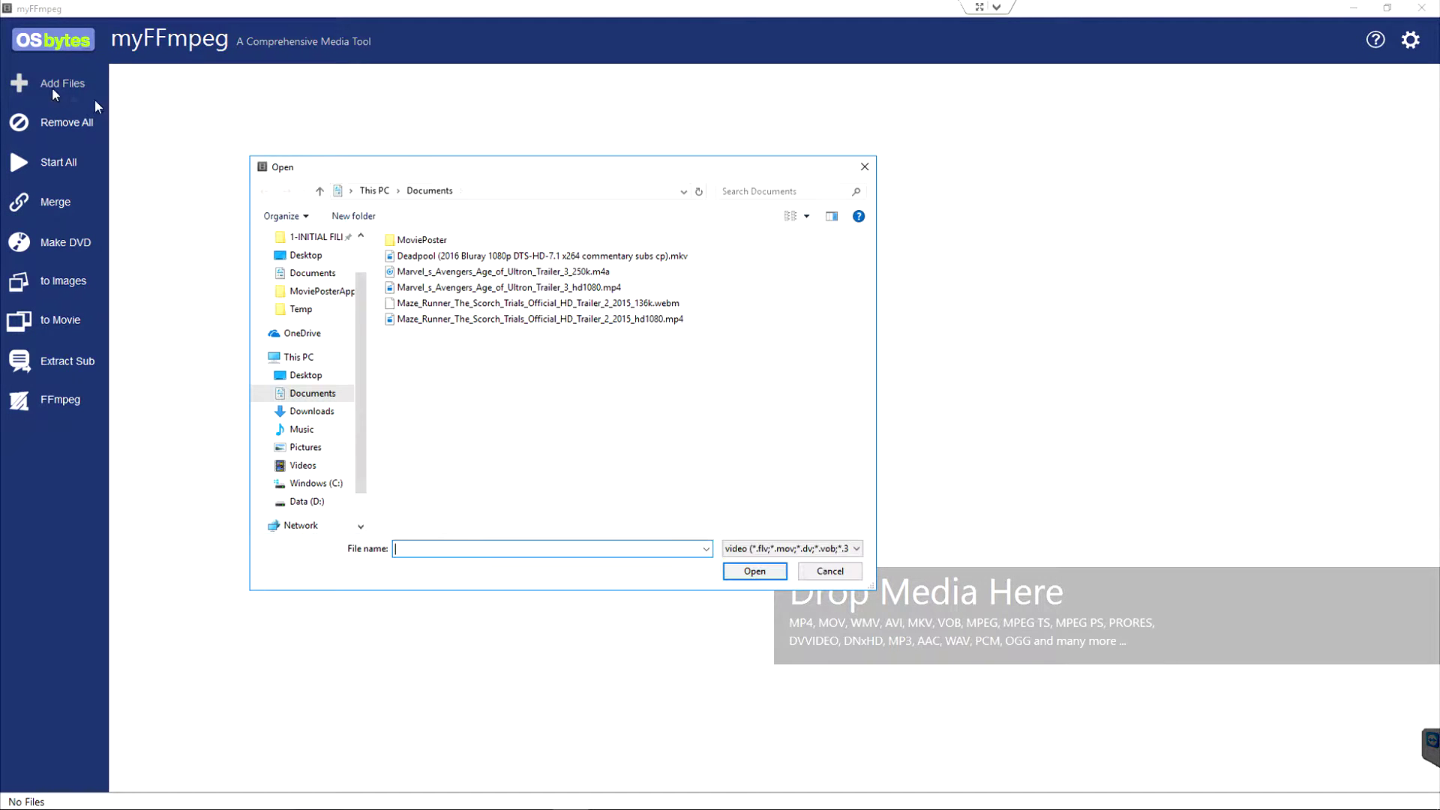
{"action": "left_click", "coordinate": [604, 289]}
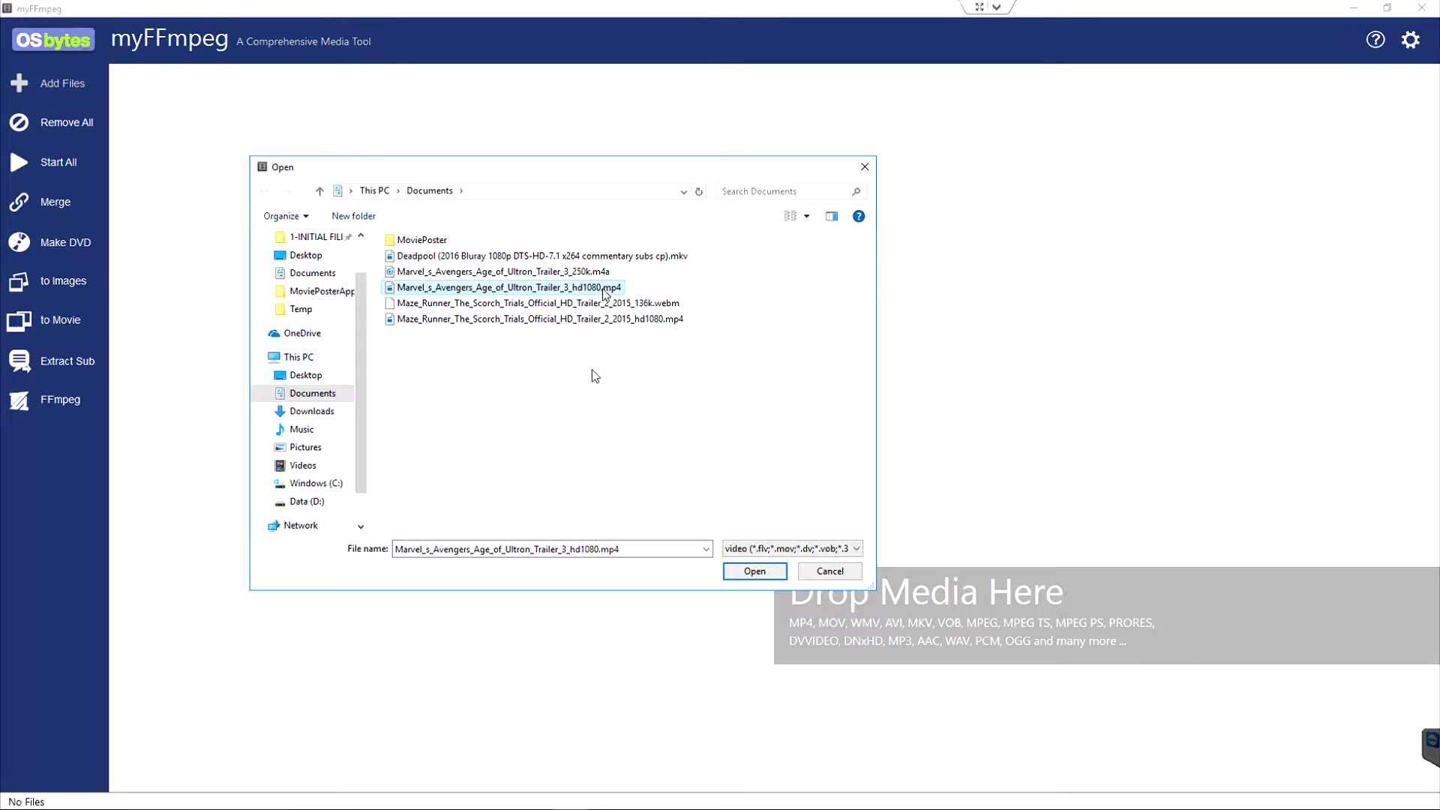
{"action": "left_click", "coordinate": [754, 572]}
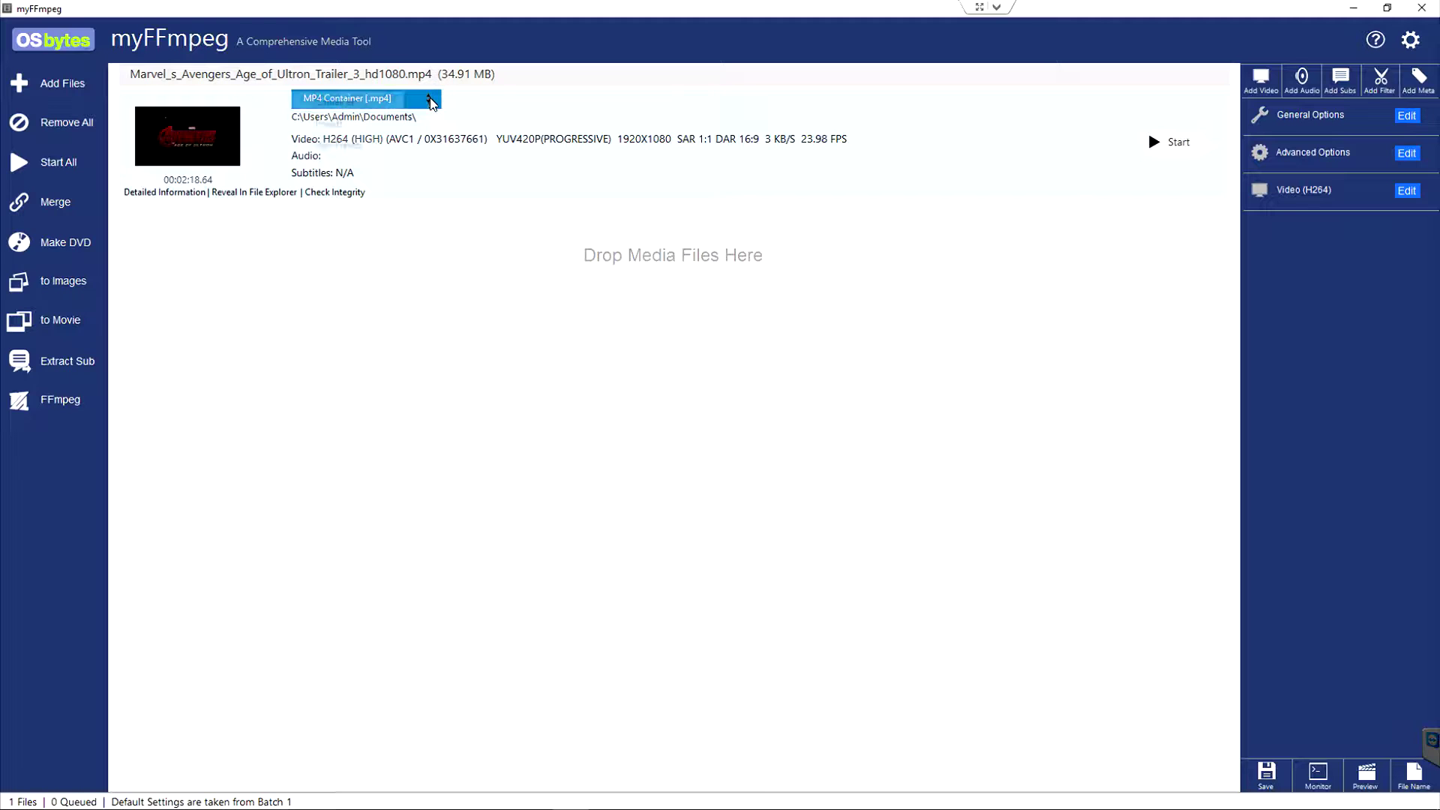
{"action": "left_click", "coordinate": [401, 98]}
{"action": "mouse_move", "coordinate": [360, 105]}
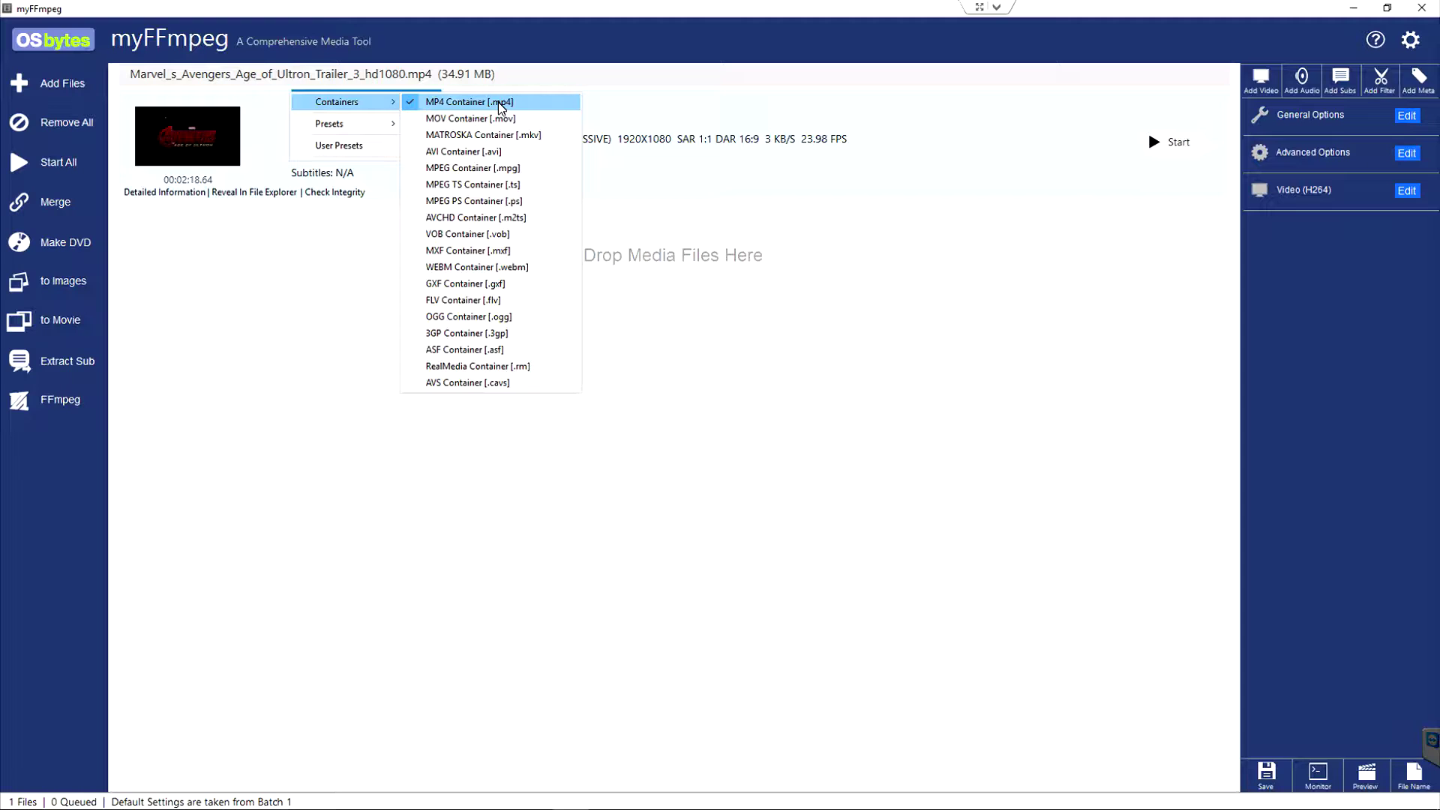
{"action": "left_click", "coordinate": [678, 89]}
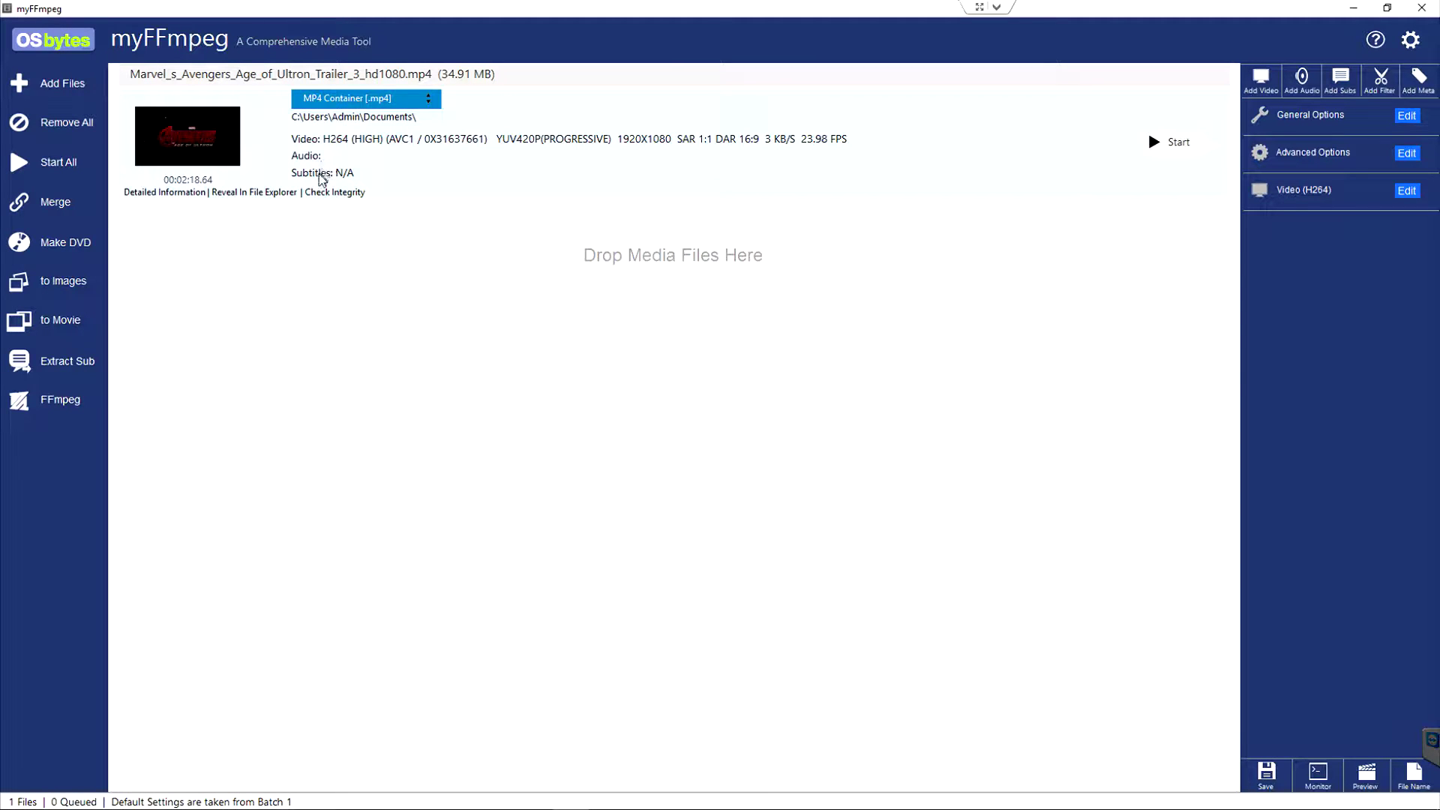
{"action": "left_click", "coordinate": [162, 195]}
{"action": "left_click_drag", "start_coordinate": [388, 88], "coordinate": [682, 157]}
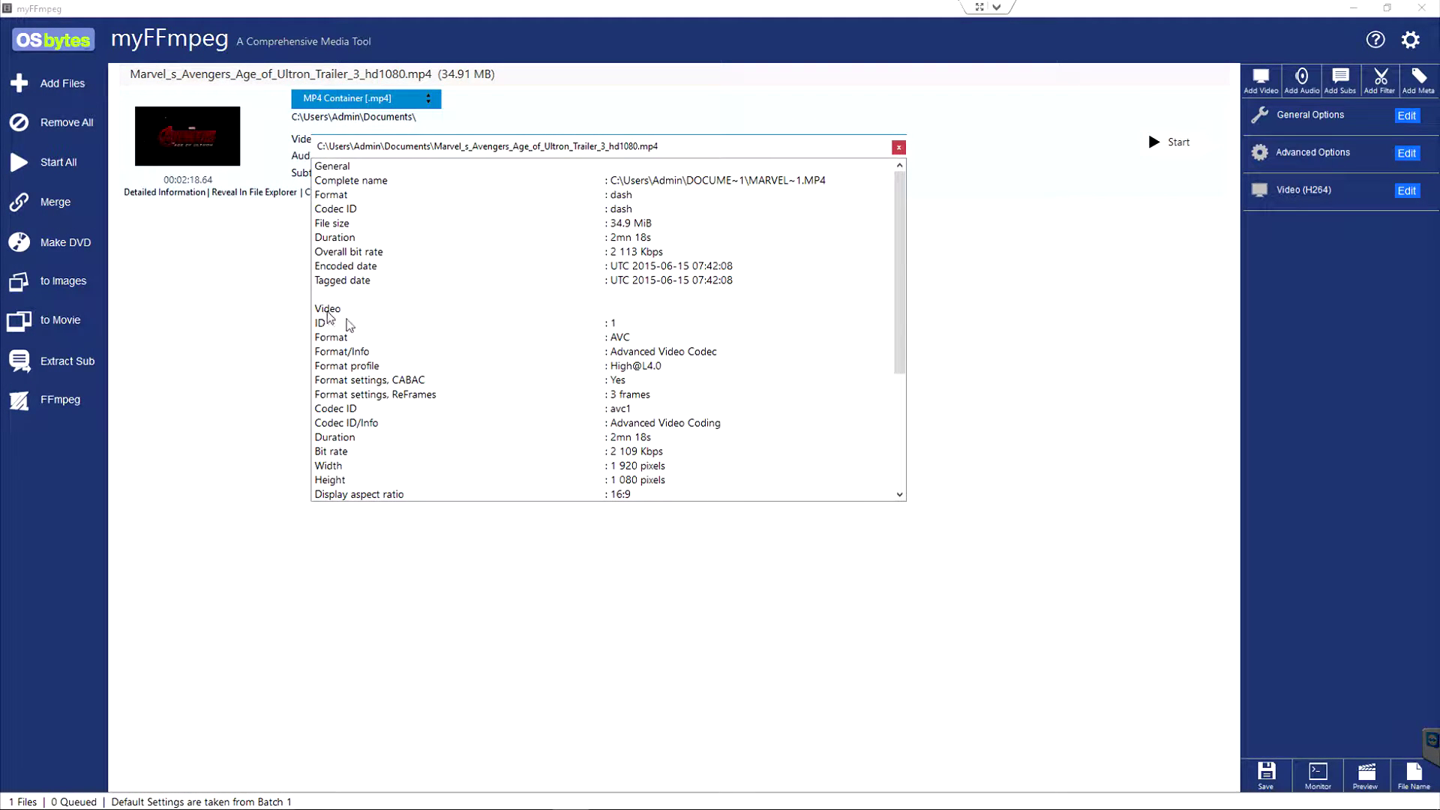
{"action": "scroll", "coordinate": [734, 336], "scroll_direction": "down", "scroll_amount": 5}
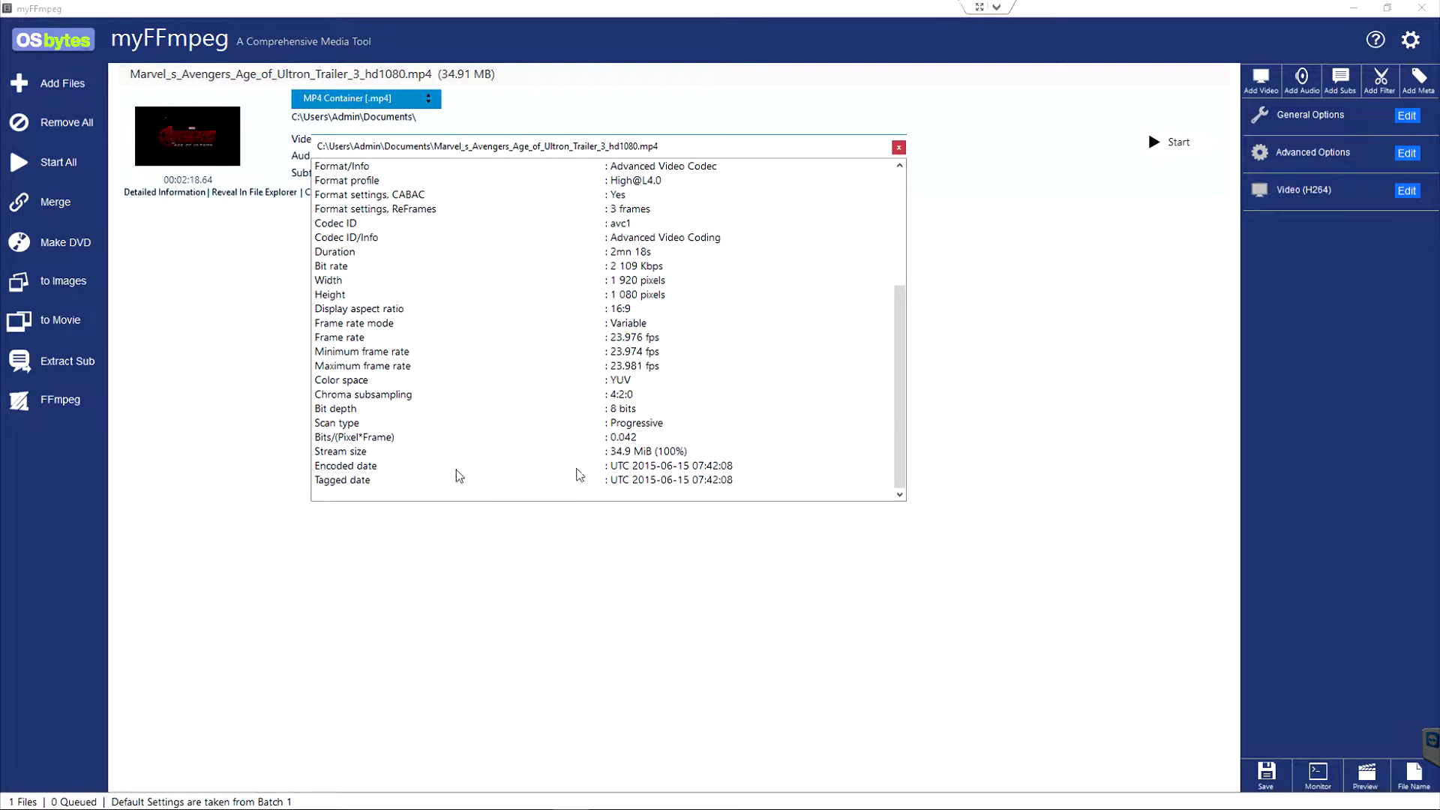
{"action": "scroll", "coordinate": [738, 390], "scroll_direction": "up", "scroll_amount": 5}
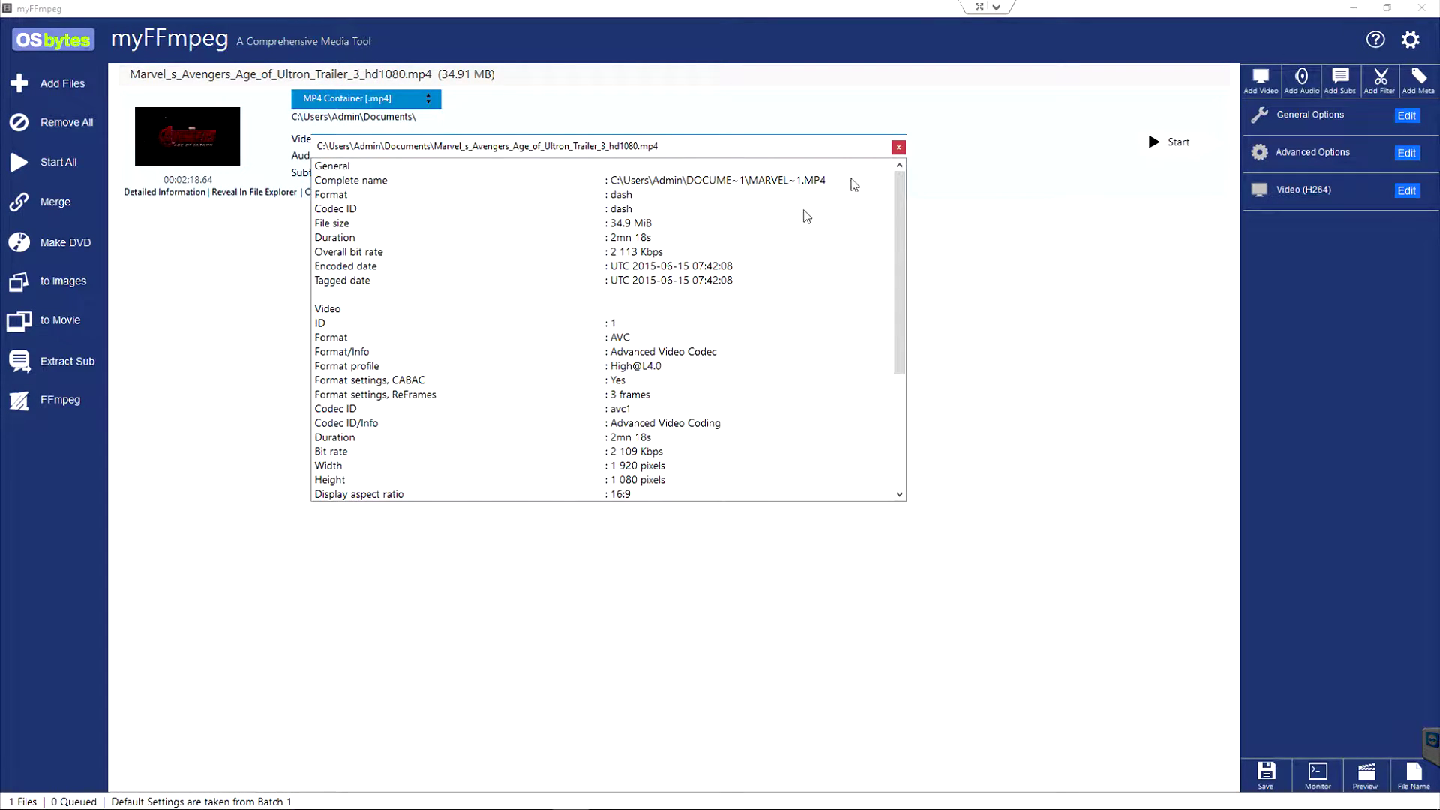
{"action": "left_click", "coordinate": [900, 149]}
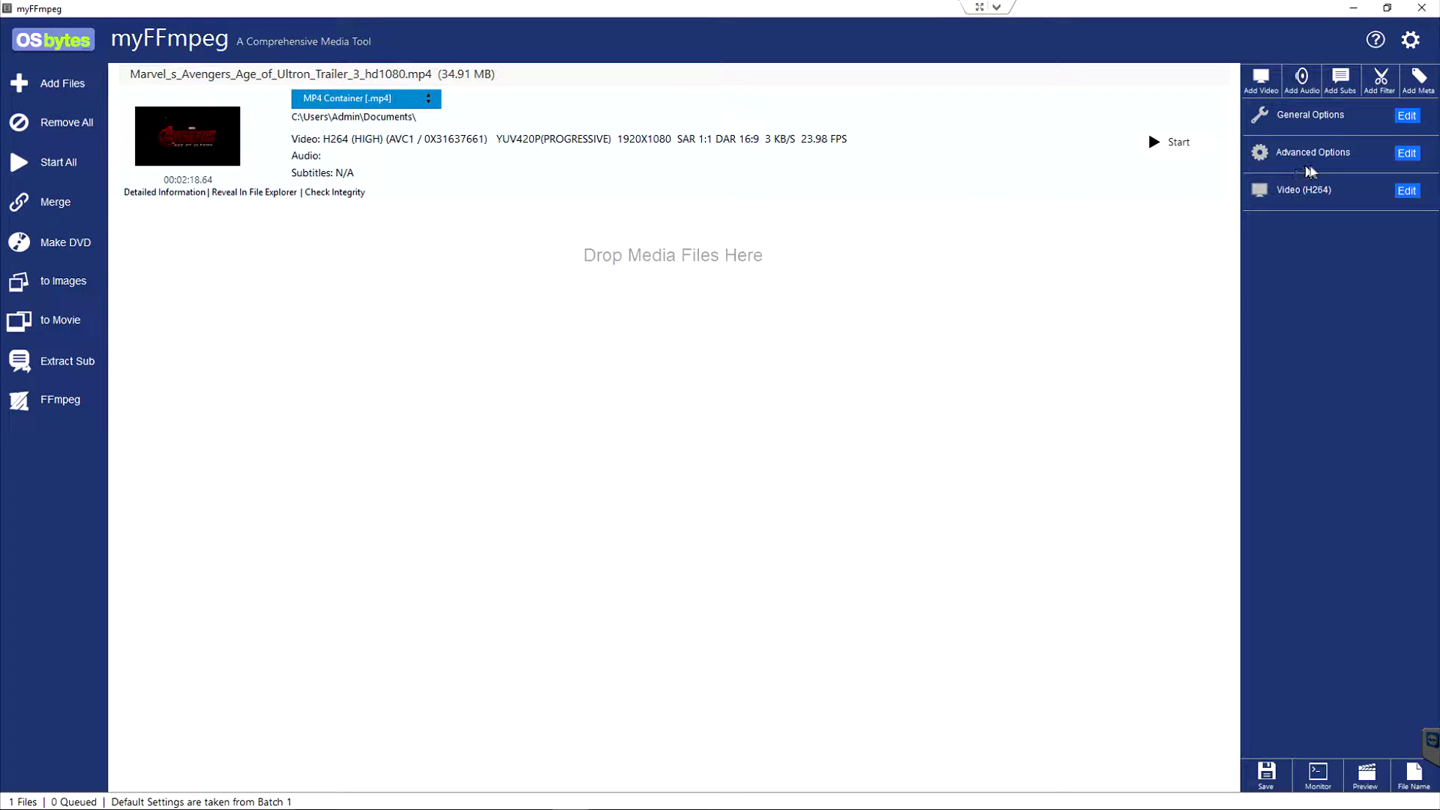
{"action": "left_click", "coordinate": [1304, 79]}
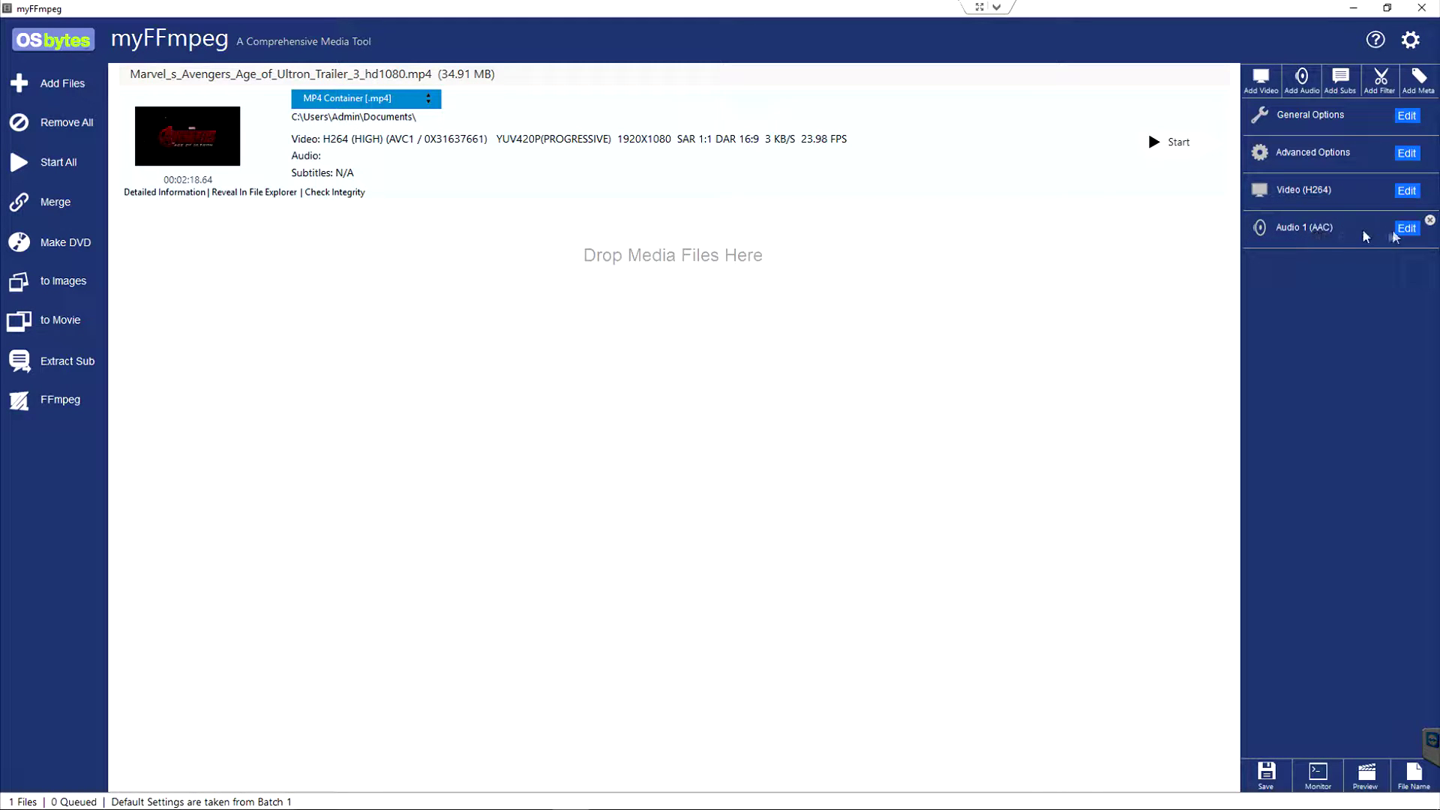
Set the trailer's Audio 1 source to its external 250k m4a file.
{"action": "left_click", "coordinate": [1407, 229]}
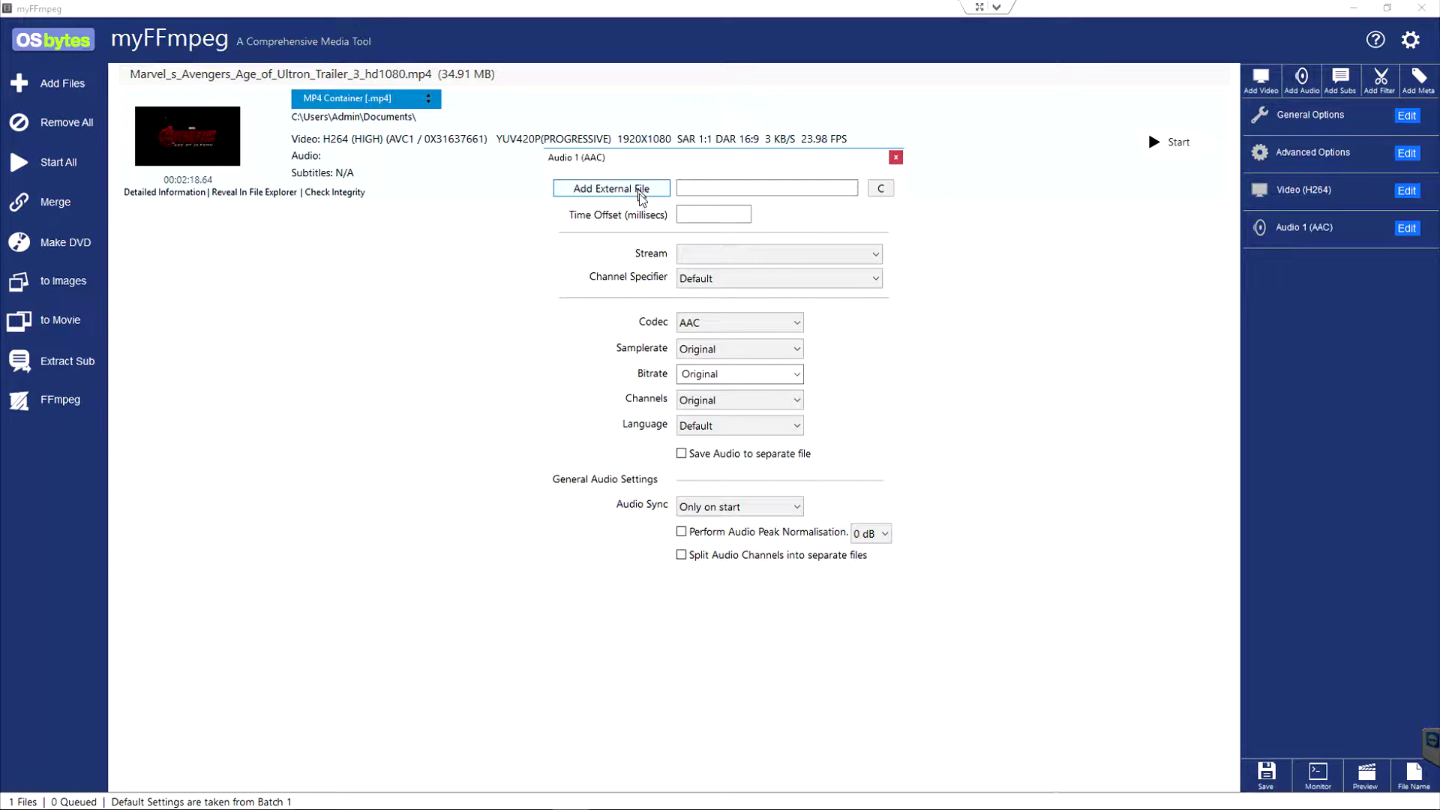
{"action": "left_click", "coordinate": [733, 254]}
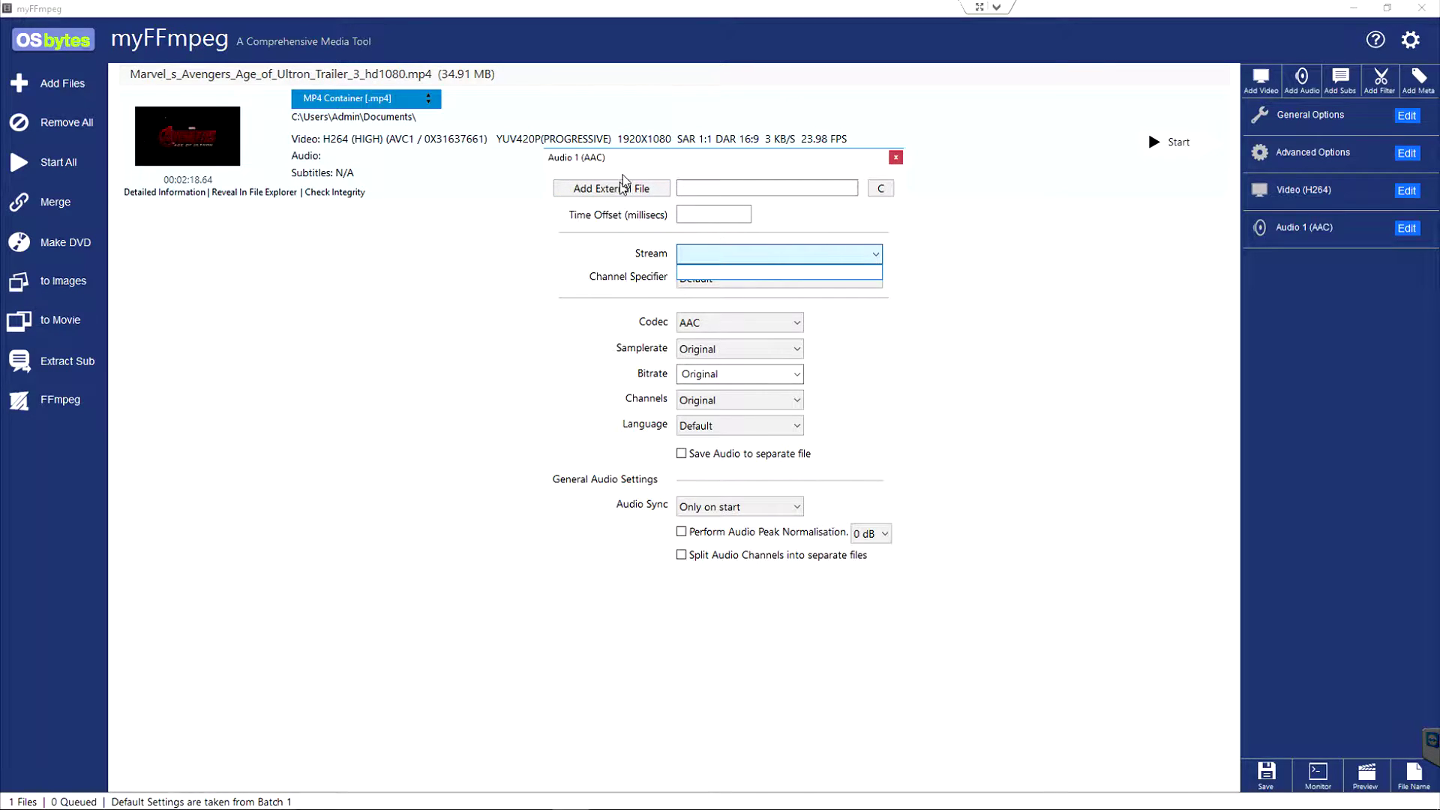
{"action": "left_click", "coordinate": [593, 209]}
{"action": "left_click", "coordinate": [611, 188]}
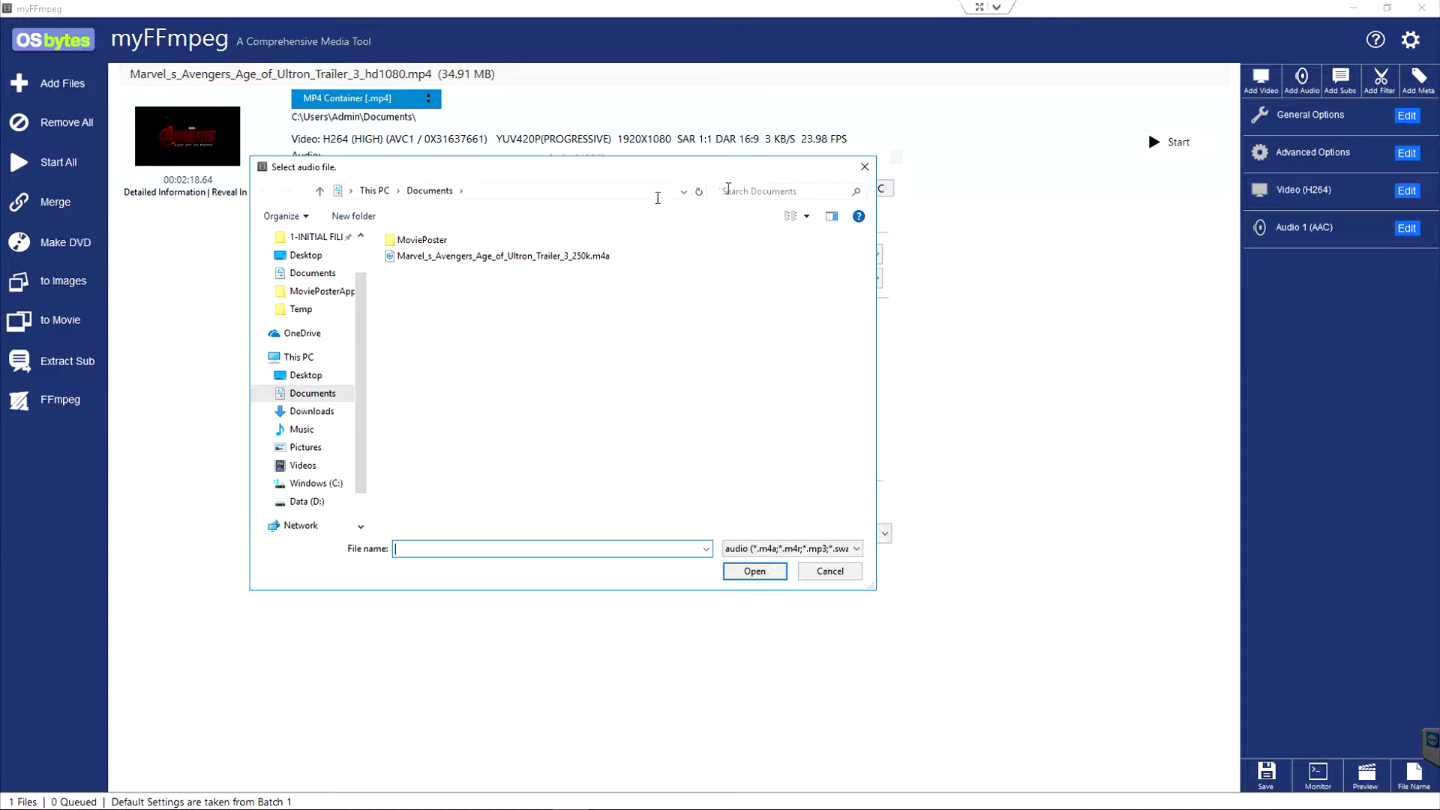
{"action": "left_click", "coordinate": [559, 258]}
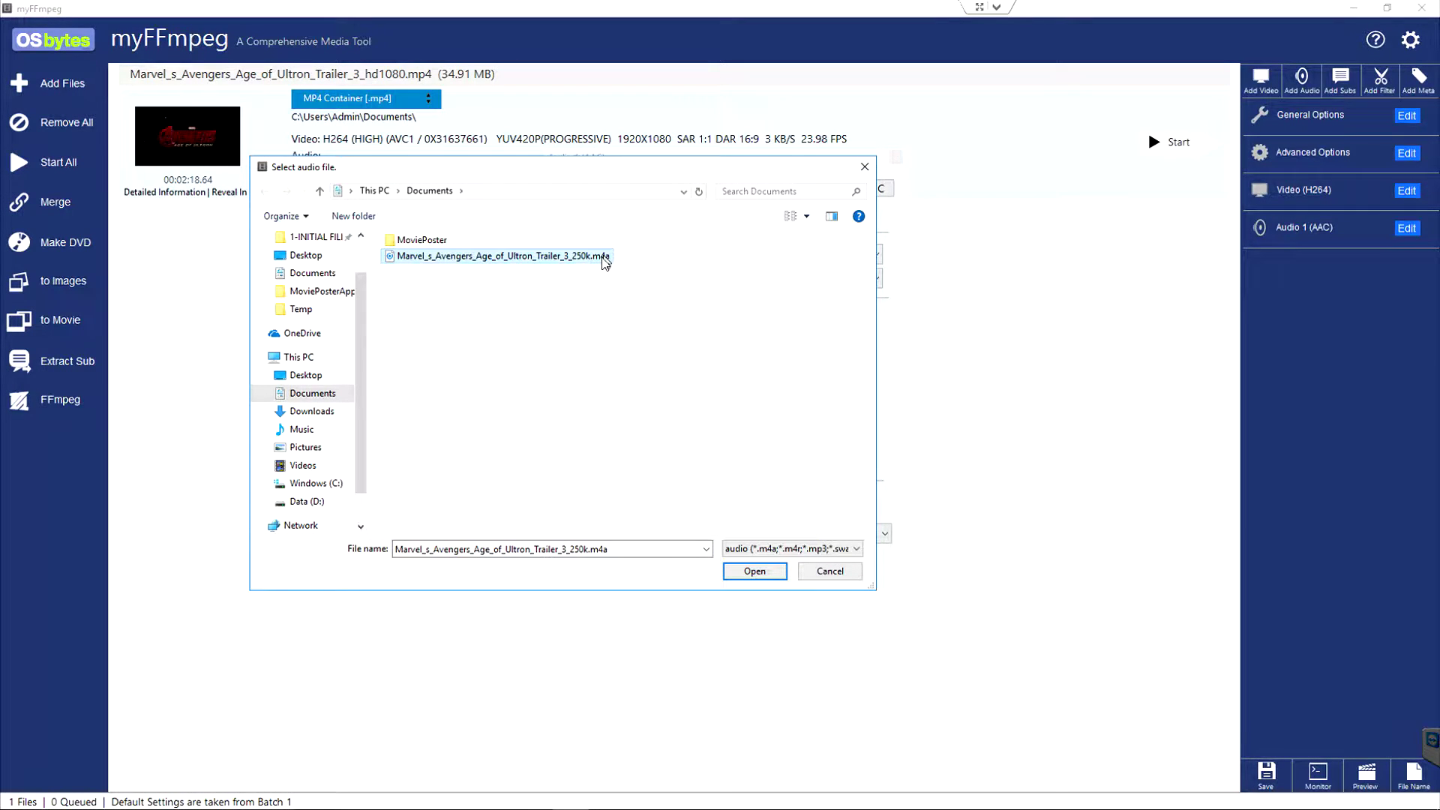
{"action": "left_click", "coordinate": [774, 571]}
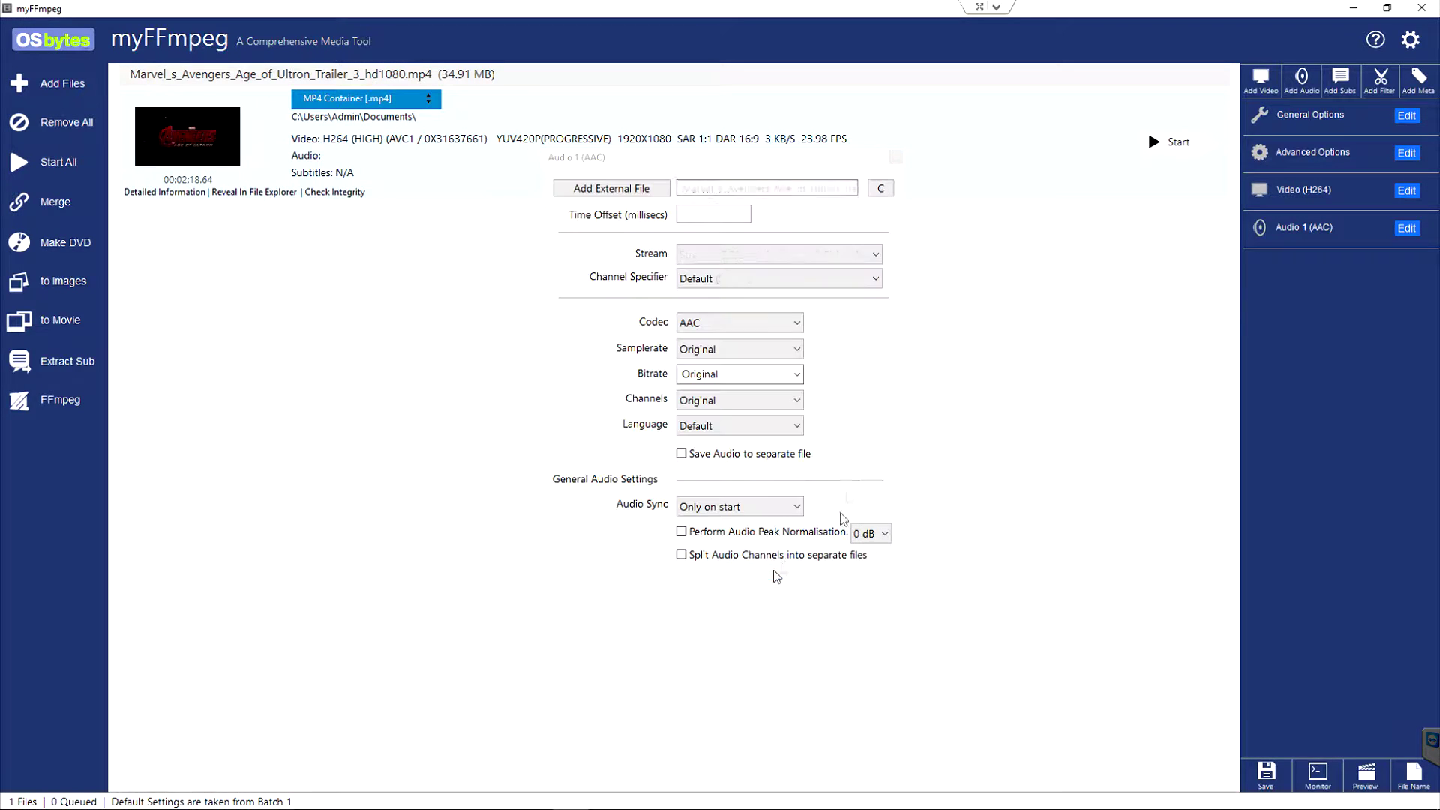
Use the m4a's single AAC stream with the PassThru codec, copying it unchanged.
{"action": "left_click", "coordinate": [868, 255]}
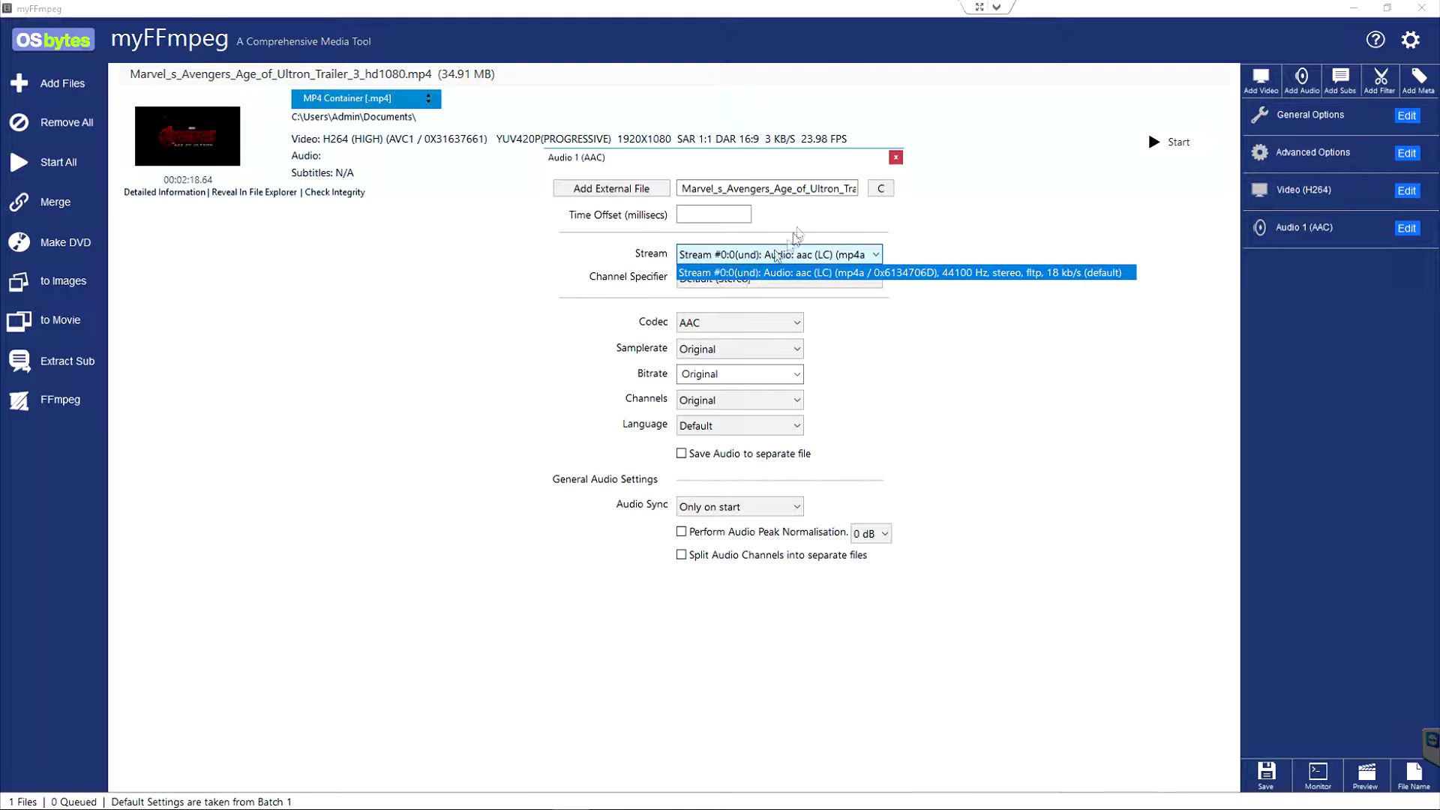
{"action": "left_click", "coordinate": [806, 227]}
{"action": "left_click", "coordinate": [800, 324]}
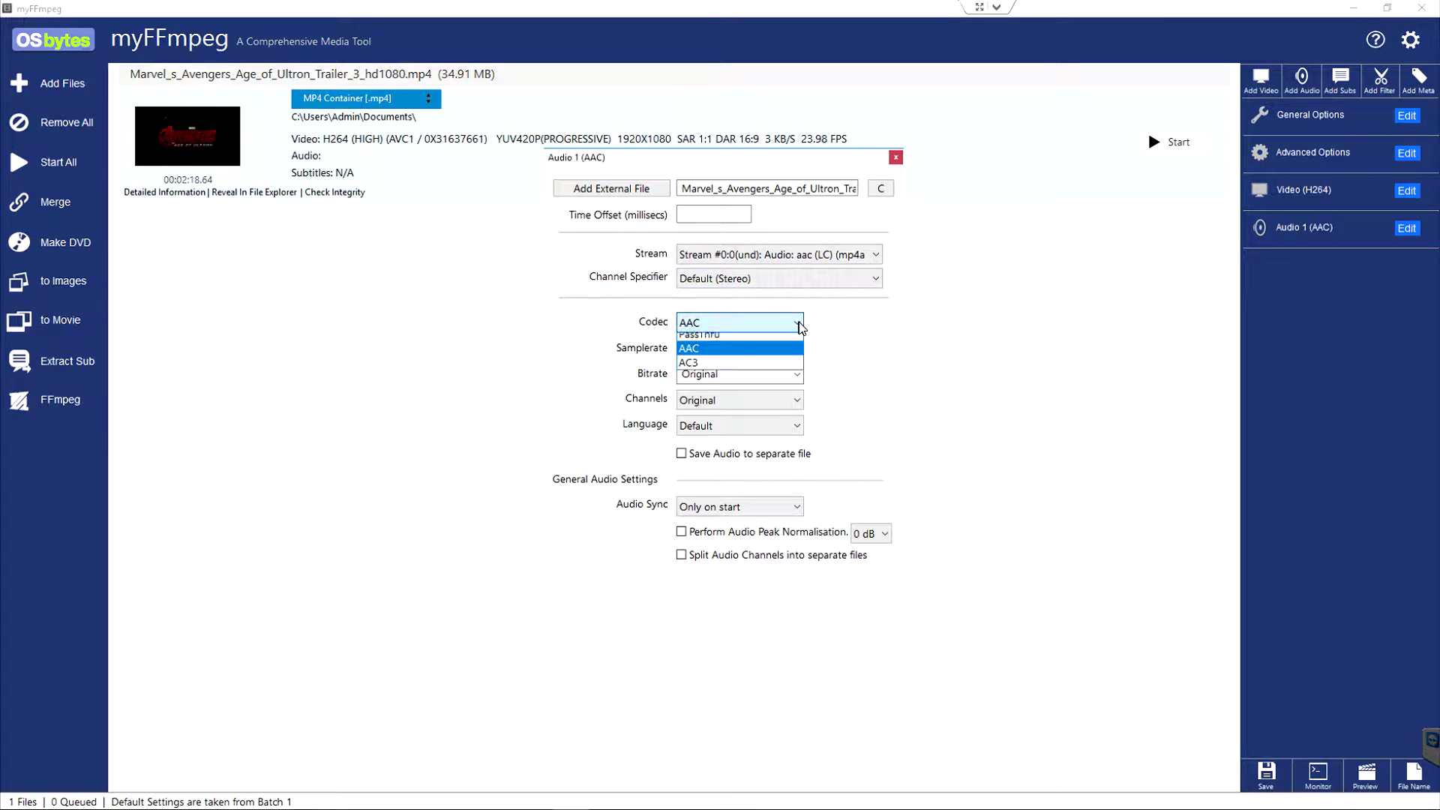
{"action": "left_click", "coordinate": [704, 343]}
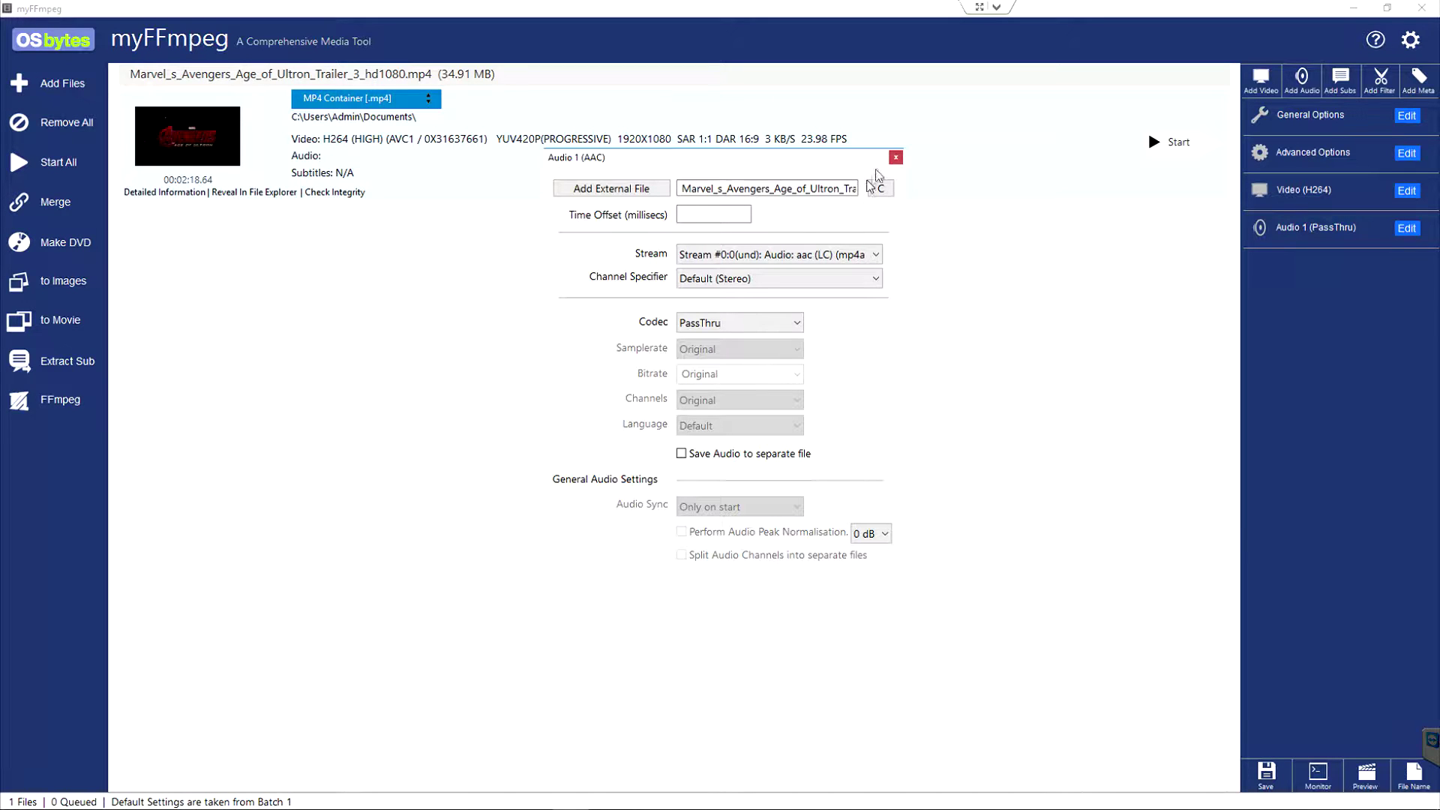
{"action": "left_click", "coordinate": [897, 157]}
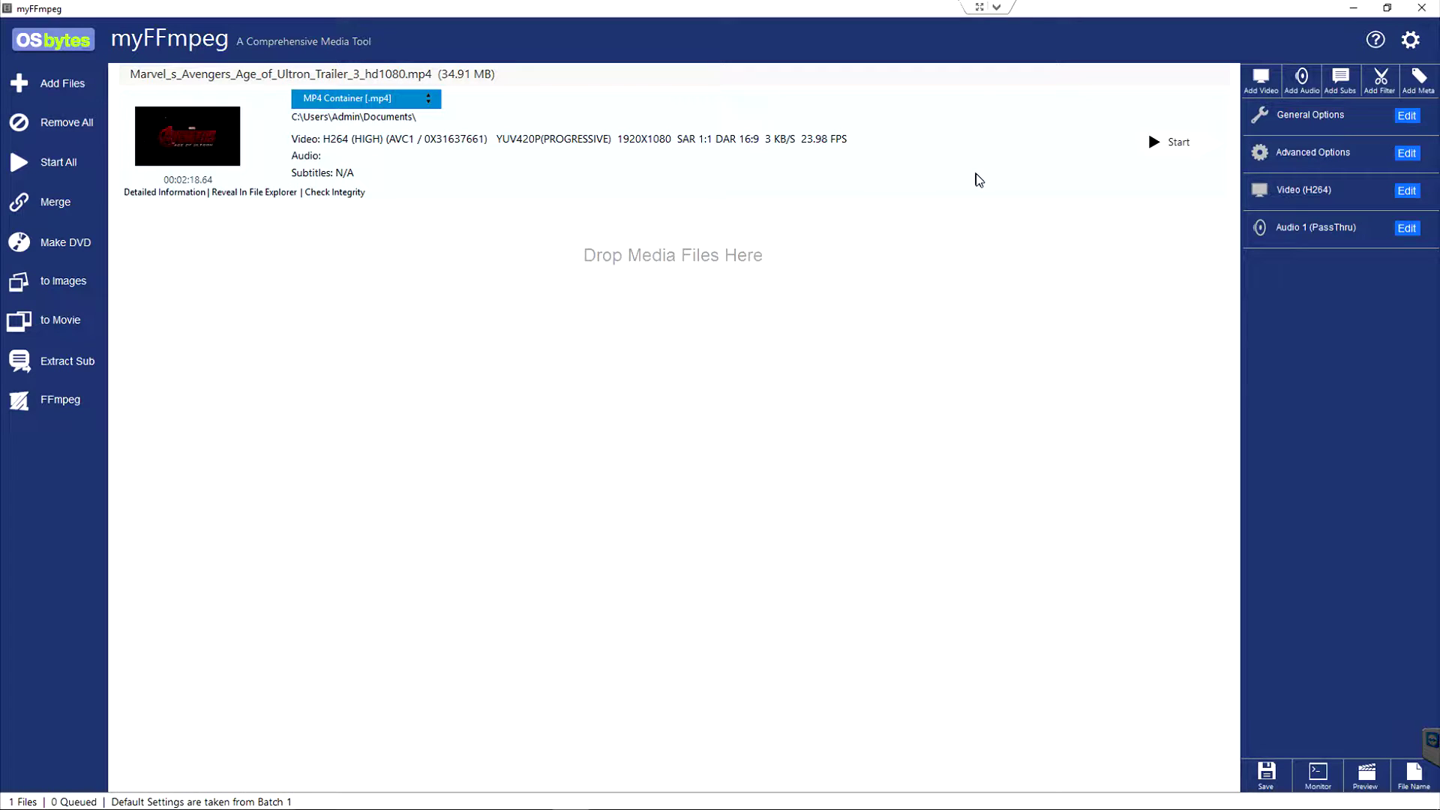
Switch the trailer's video codec from H264 to PassThru.
{"action": "mouse_move", "coordinate": [1343, 198]}
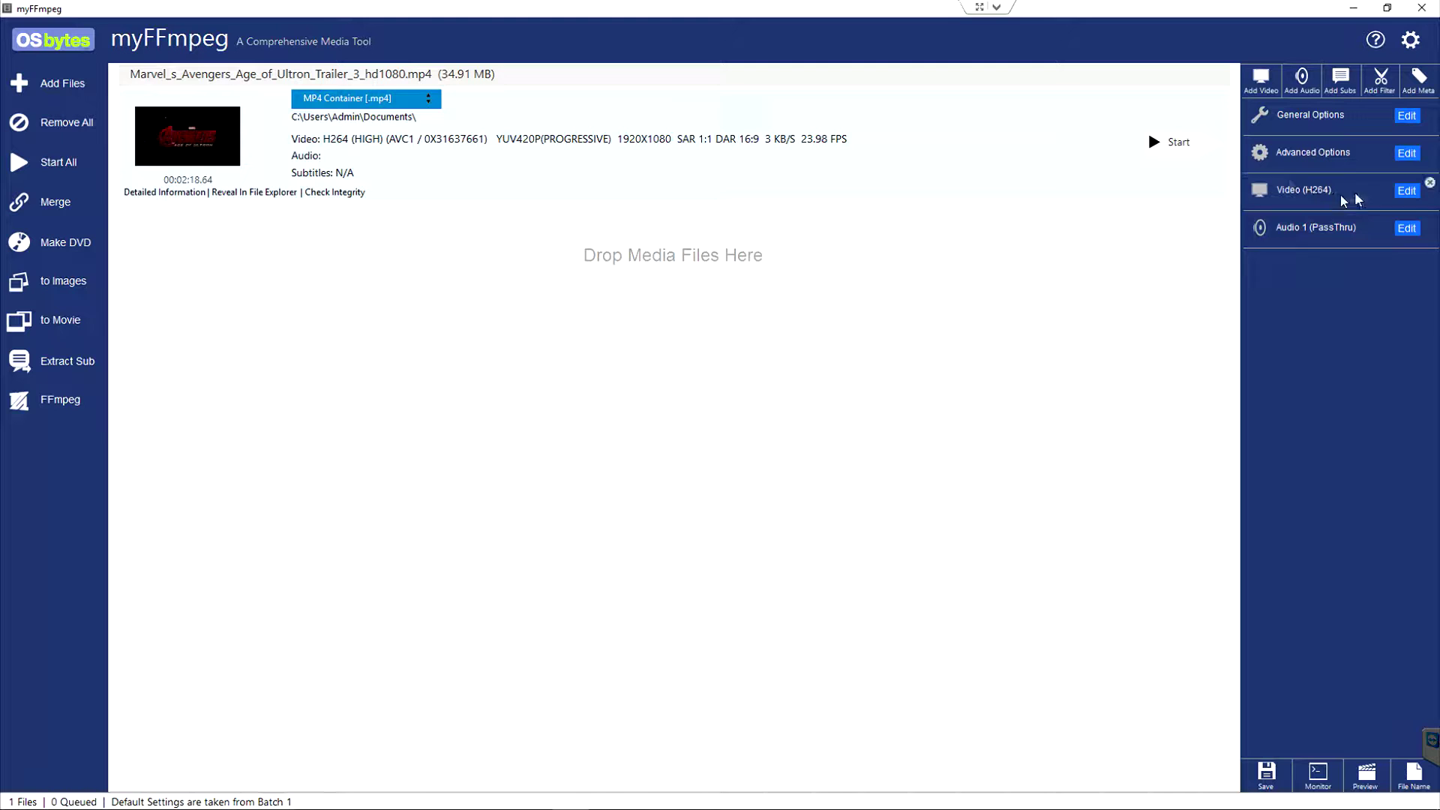
{"action": "left_click", "coordinate": [1407, 190]}
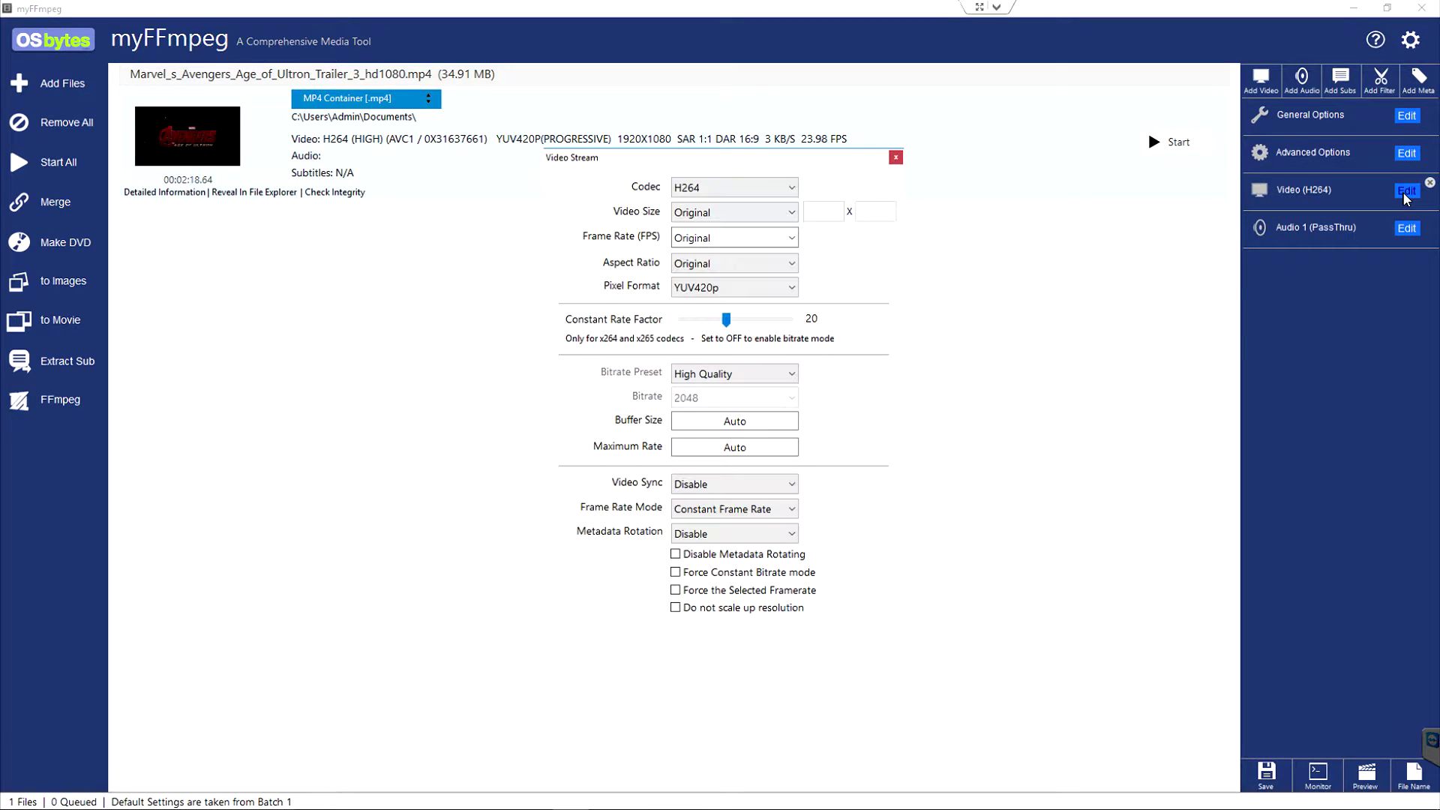
{"action": "left_click", "coordinate": [793, 189]}
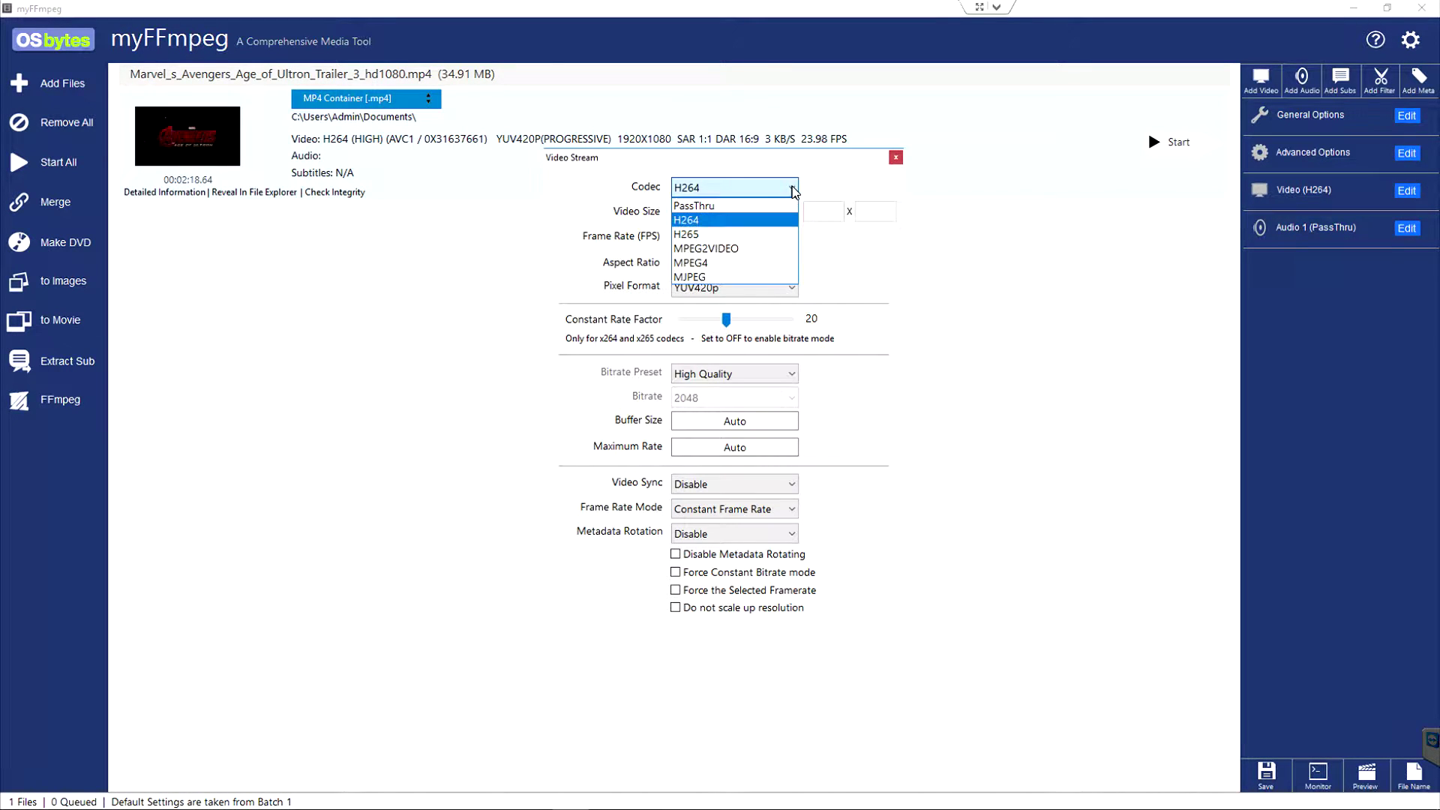
{"action": "left_click", "coordinate": [709, 206]}
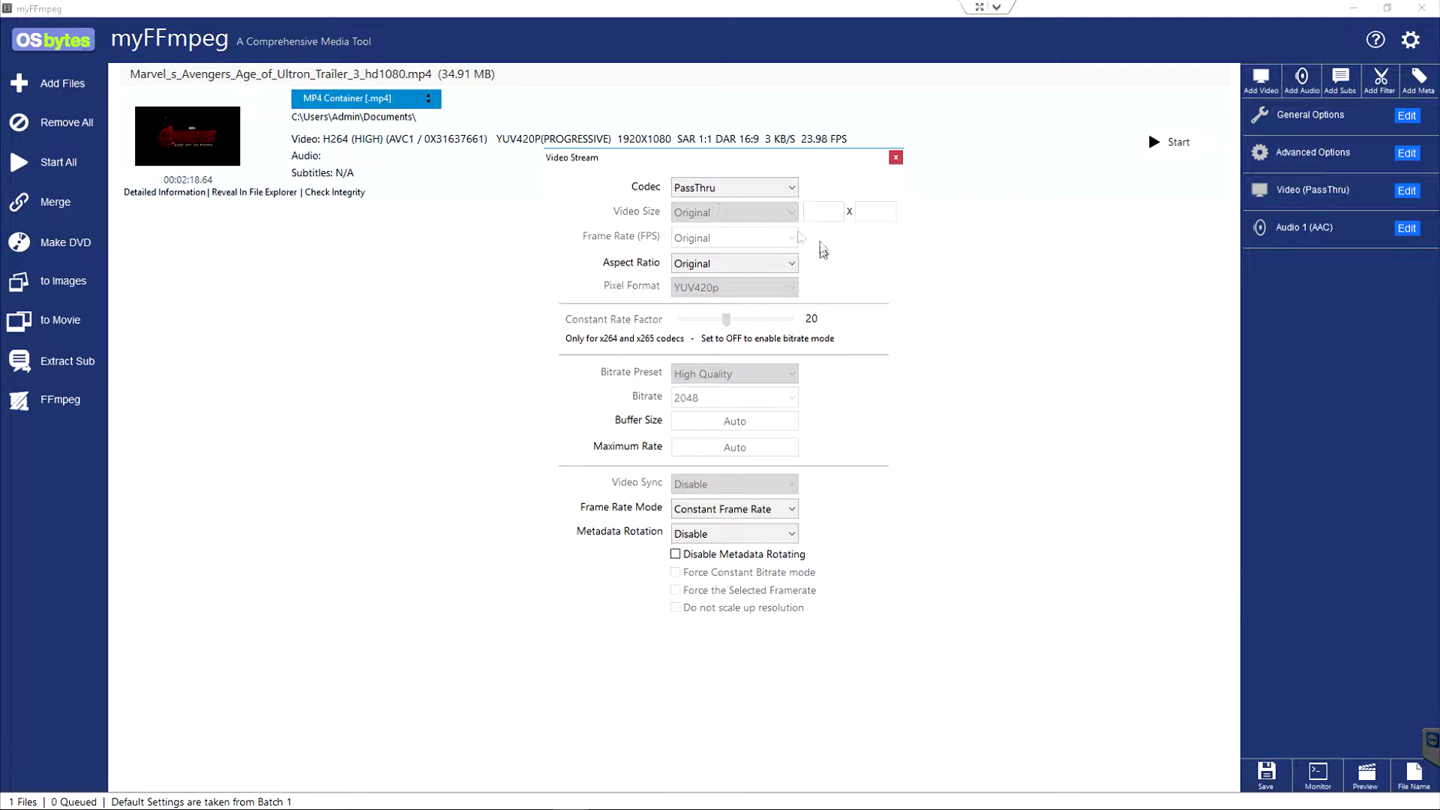
{"action": "left_click", "coordinate": [896, 158]}
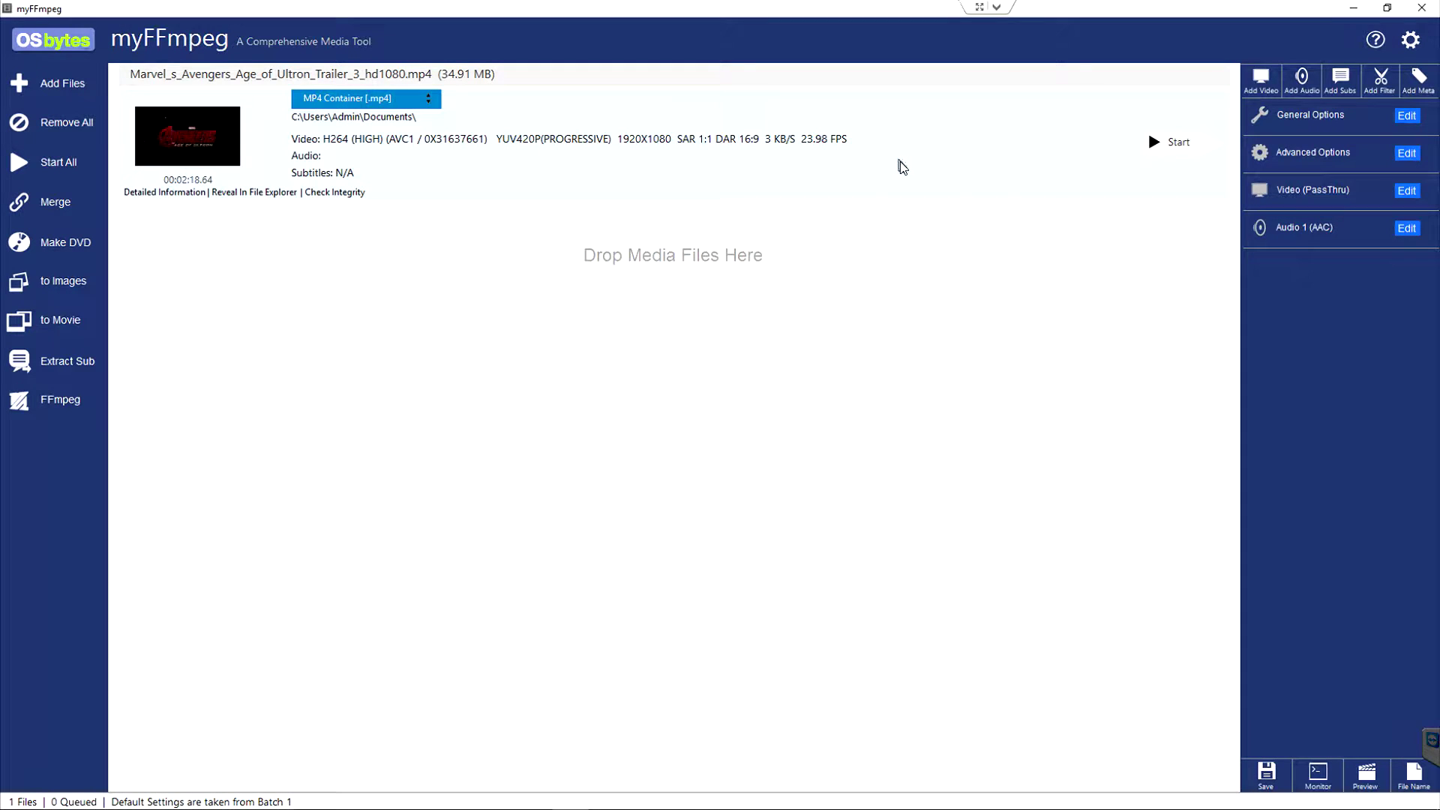
Add a Rotate filter to the video, leaving Turn at 'Do not apply'.
{"action": "left_click", "coordinate": [1384, 79]}
{"action": "mouse_move", "coordinate": [1370, 98]}
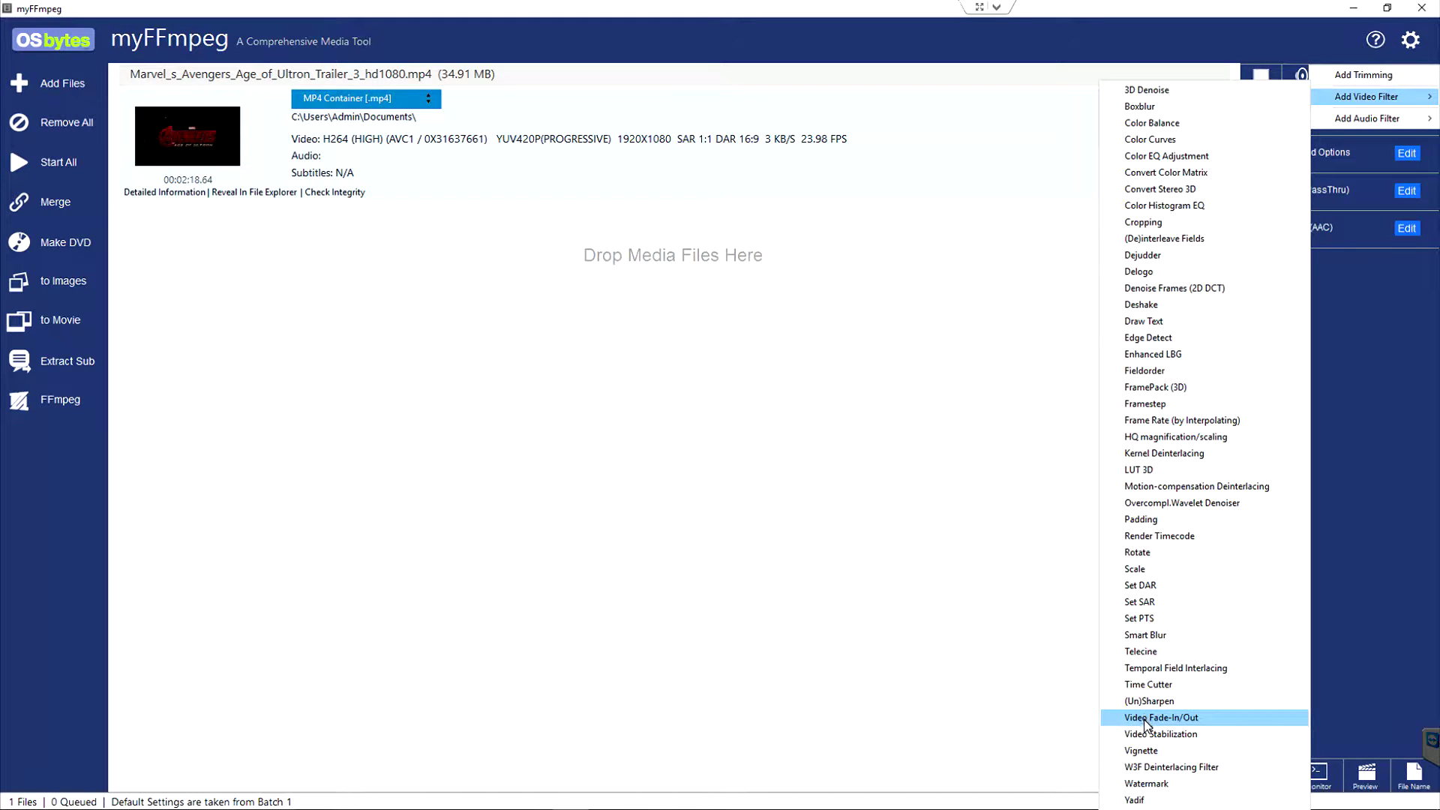
{"action": "left_click", "coordinate": [1143, 556]}
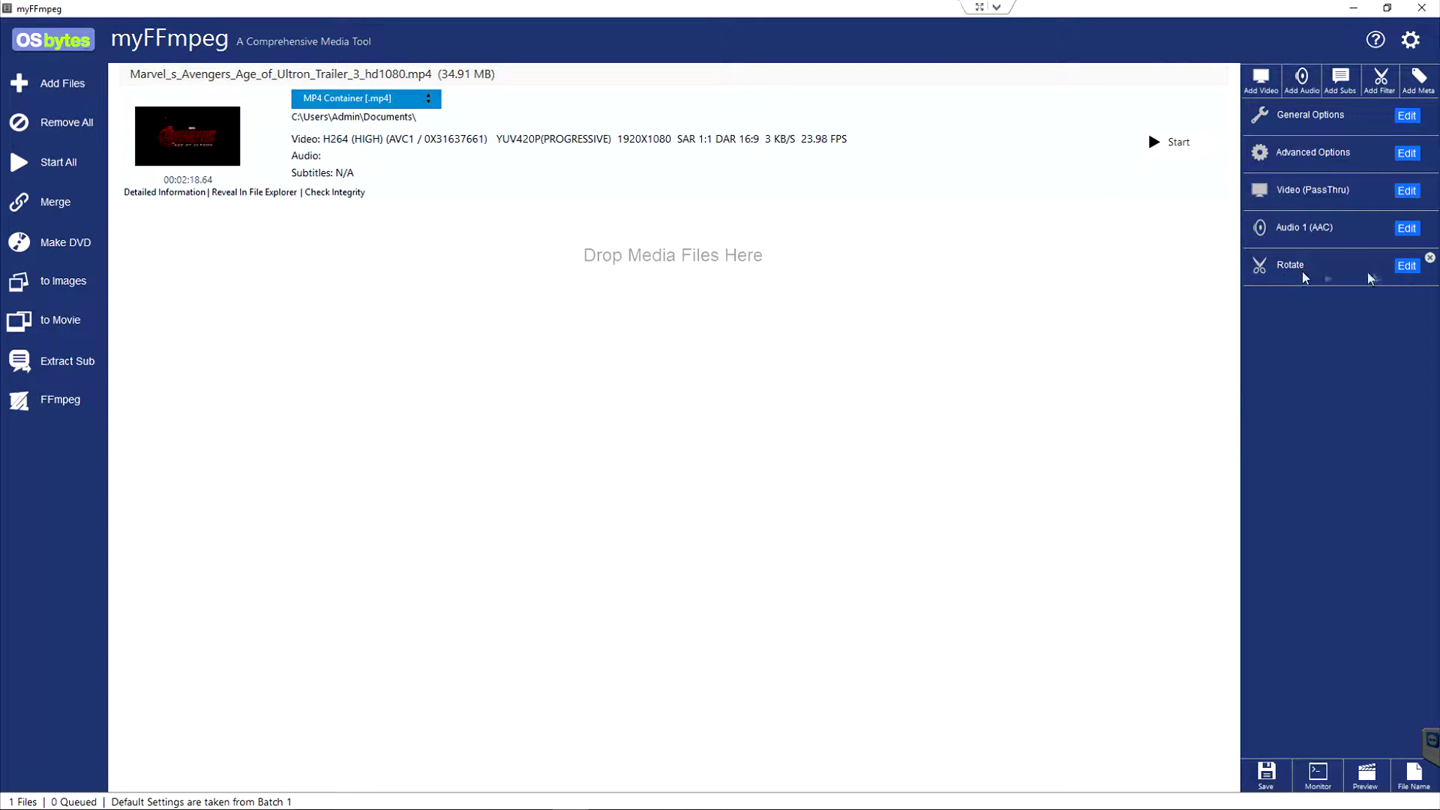
{"action": "left_click", "coordinate": [1407, 266]}
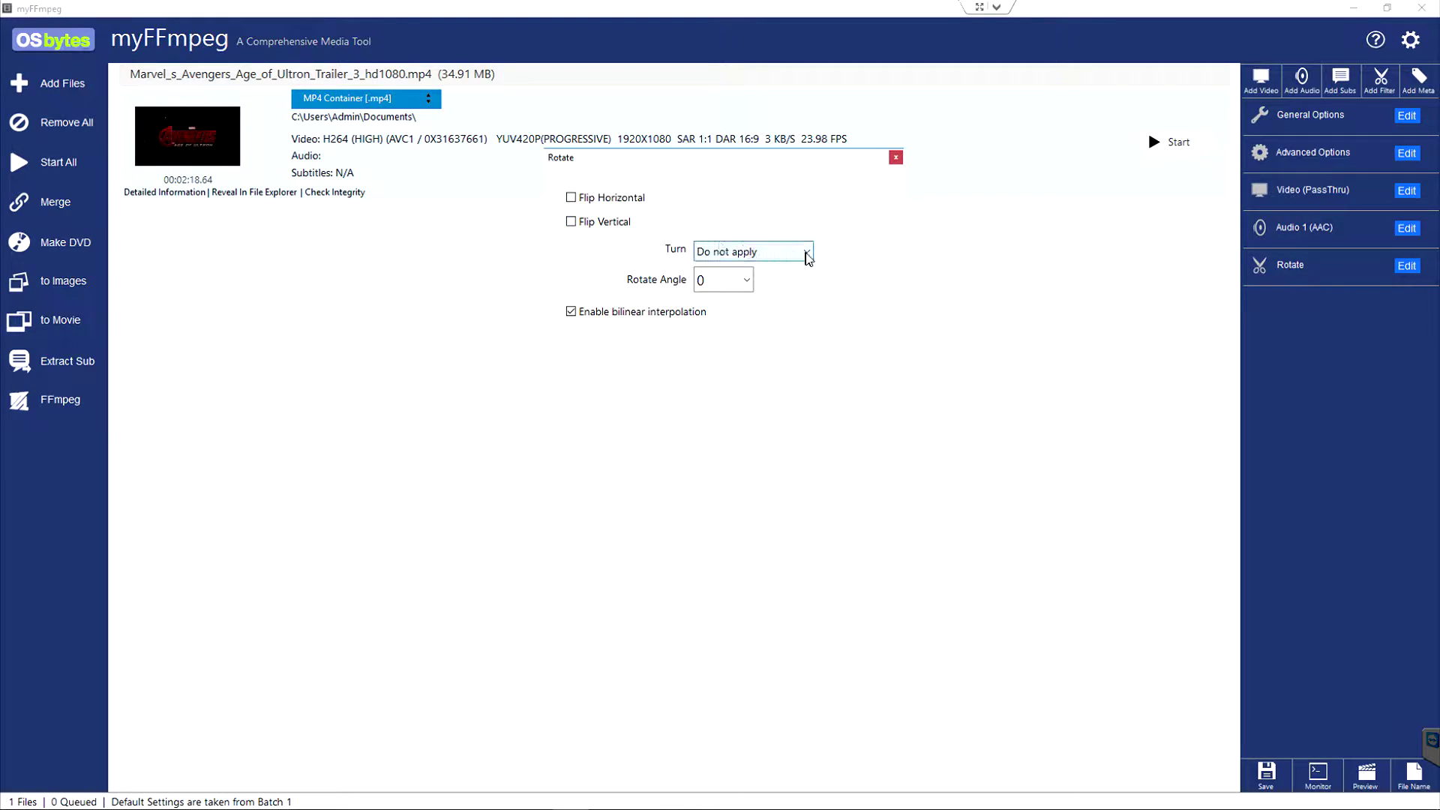
{"action": "left_click", "coordinate": [807, 255]}
{"action": "left_click", "coordinate": [818, 226]}
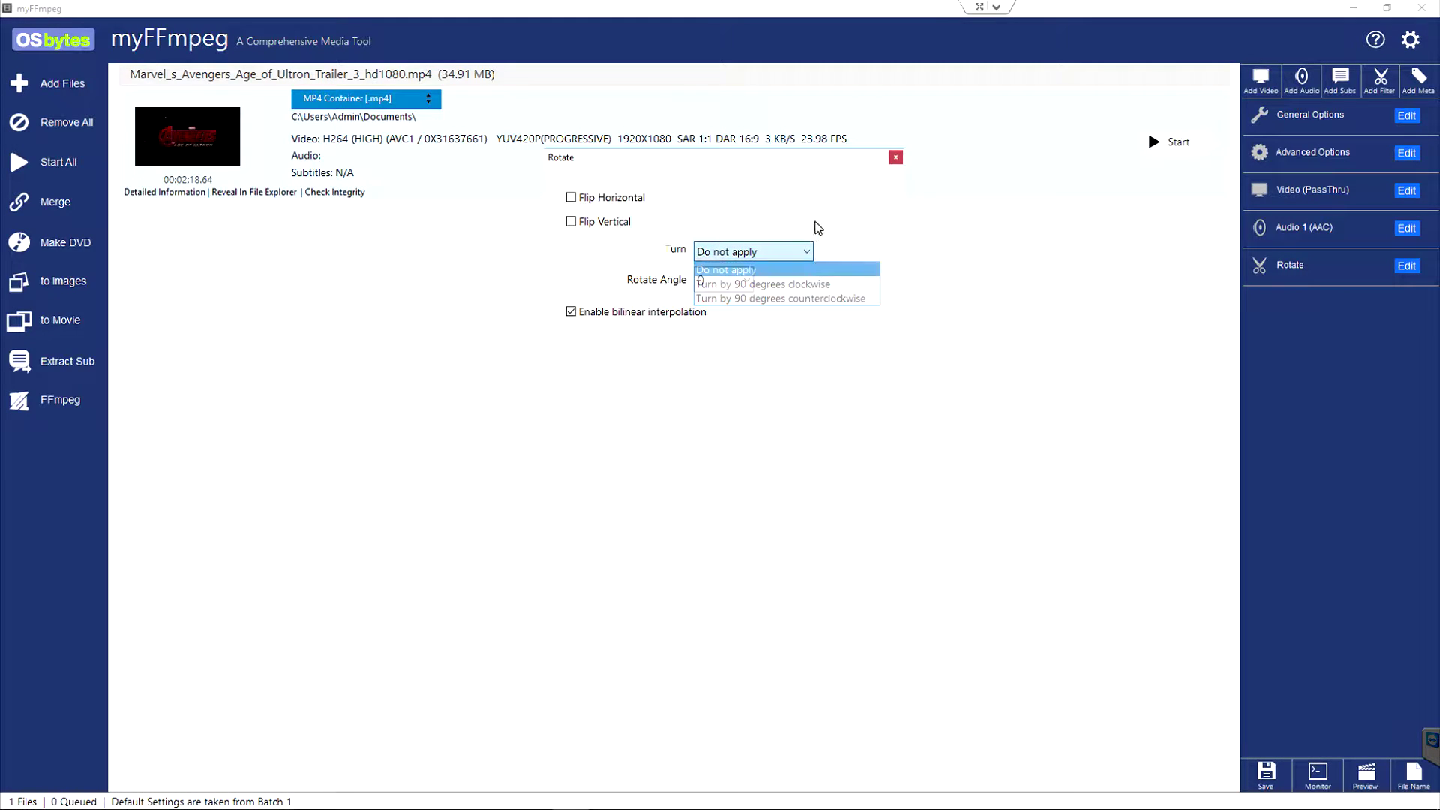
{"action": "left_click", "coordinate": [896, 159]}
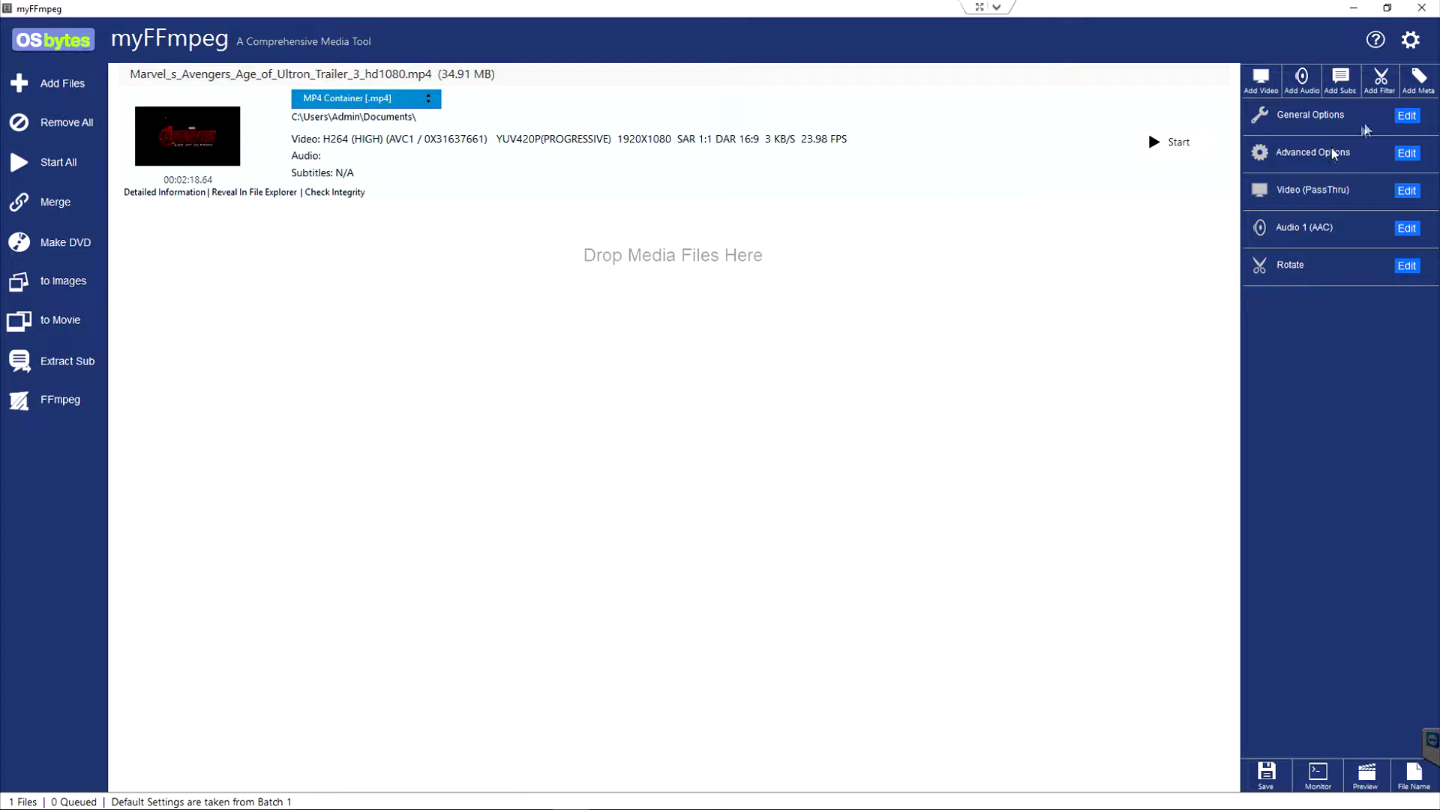
Enable 'Finish encoding when the shortest input streams end' in General Options.
{"action": "left_click", "coordinate": [1406, 117]}
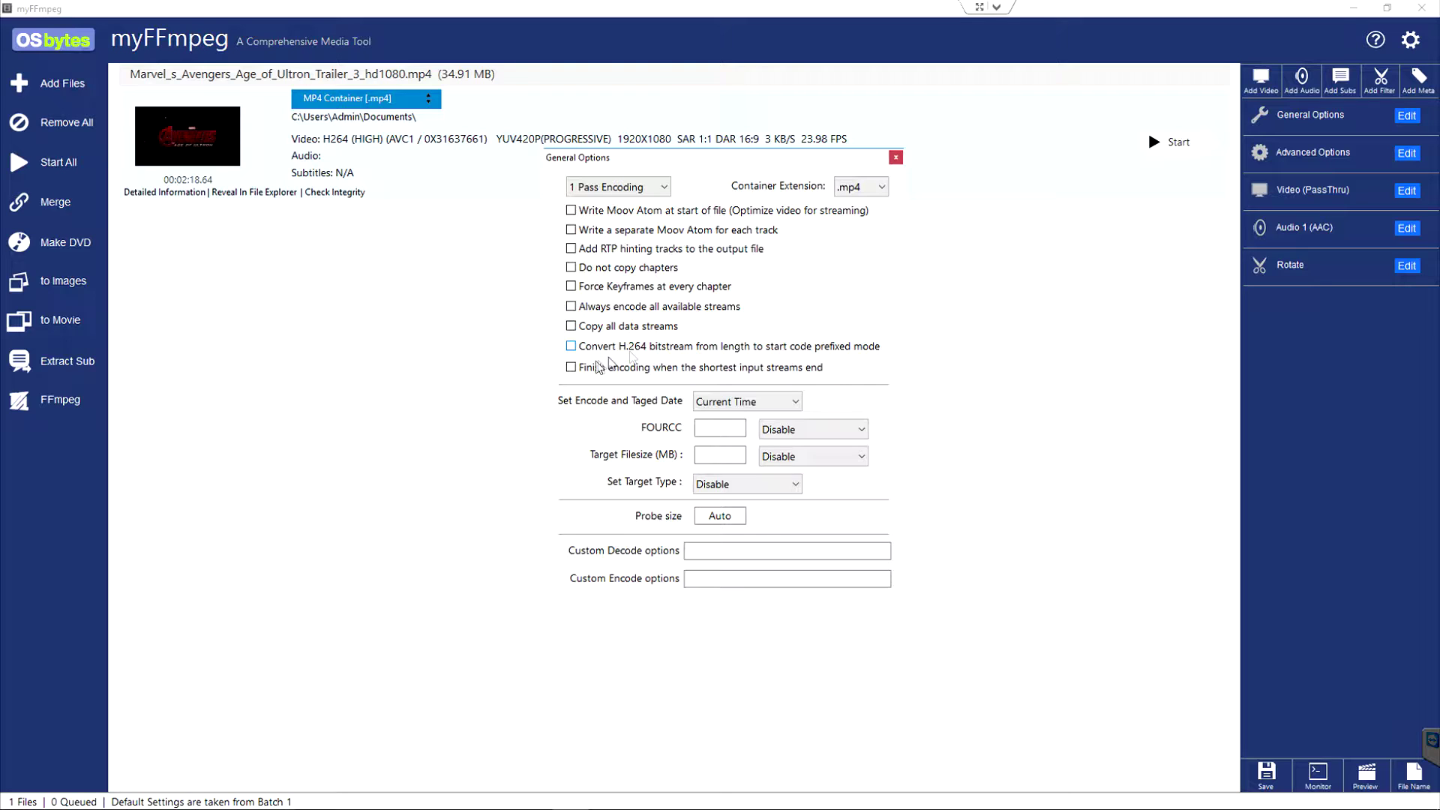
{"action": "left_click", "coordinate": [571, 368]}
{"action": "left_click", "coordinate": [898, 159]}
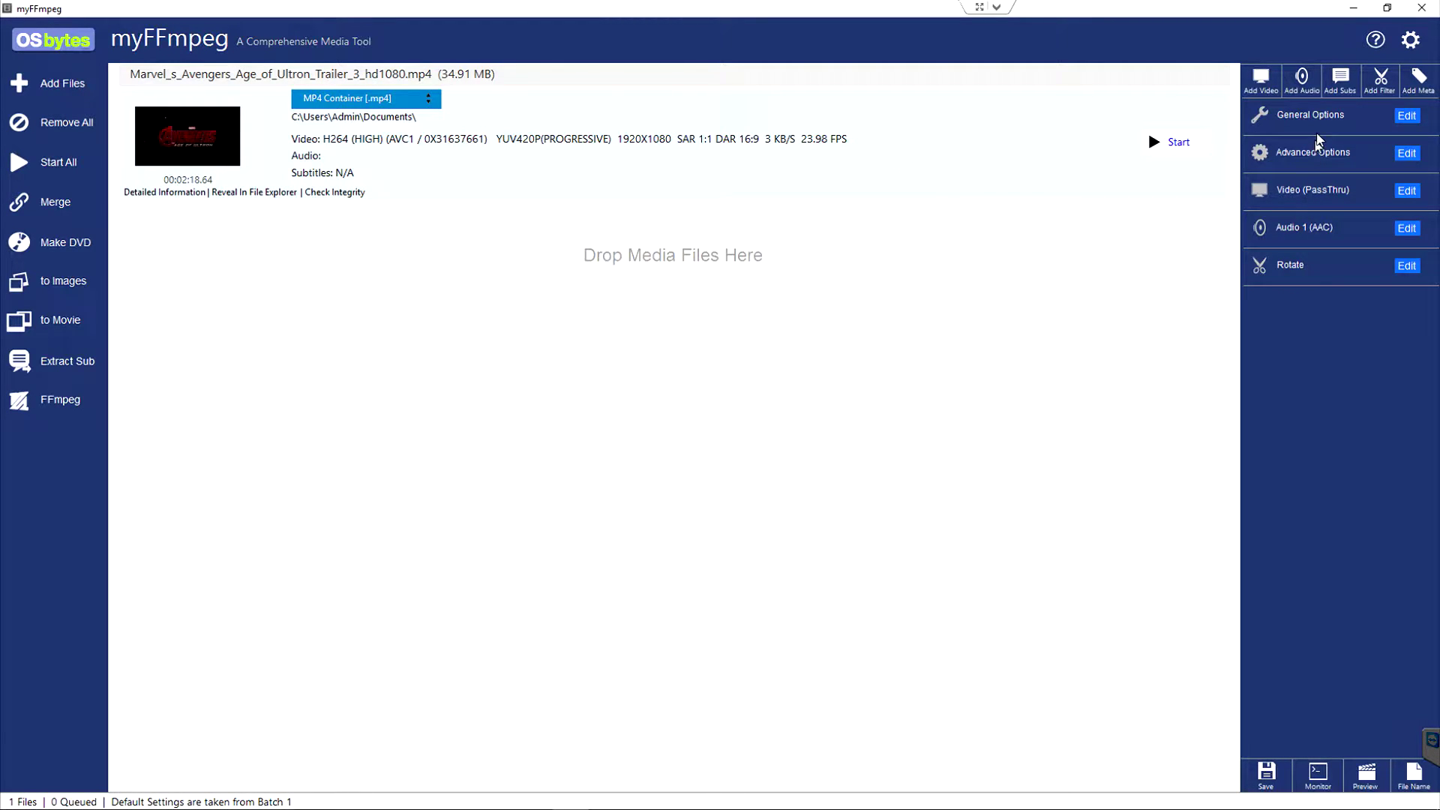
{"action": "left_click", "coordinate": [1407, 154]}
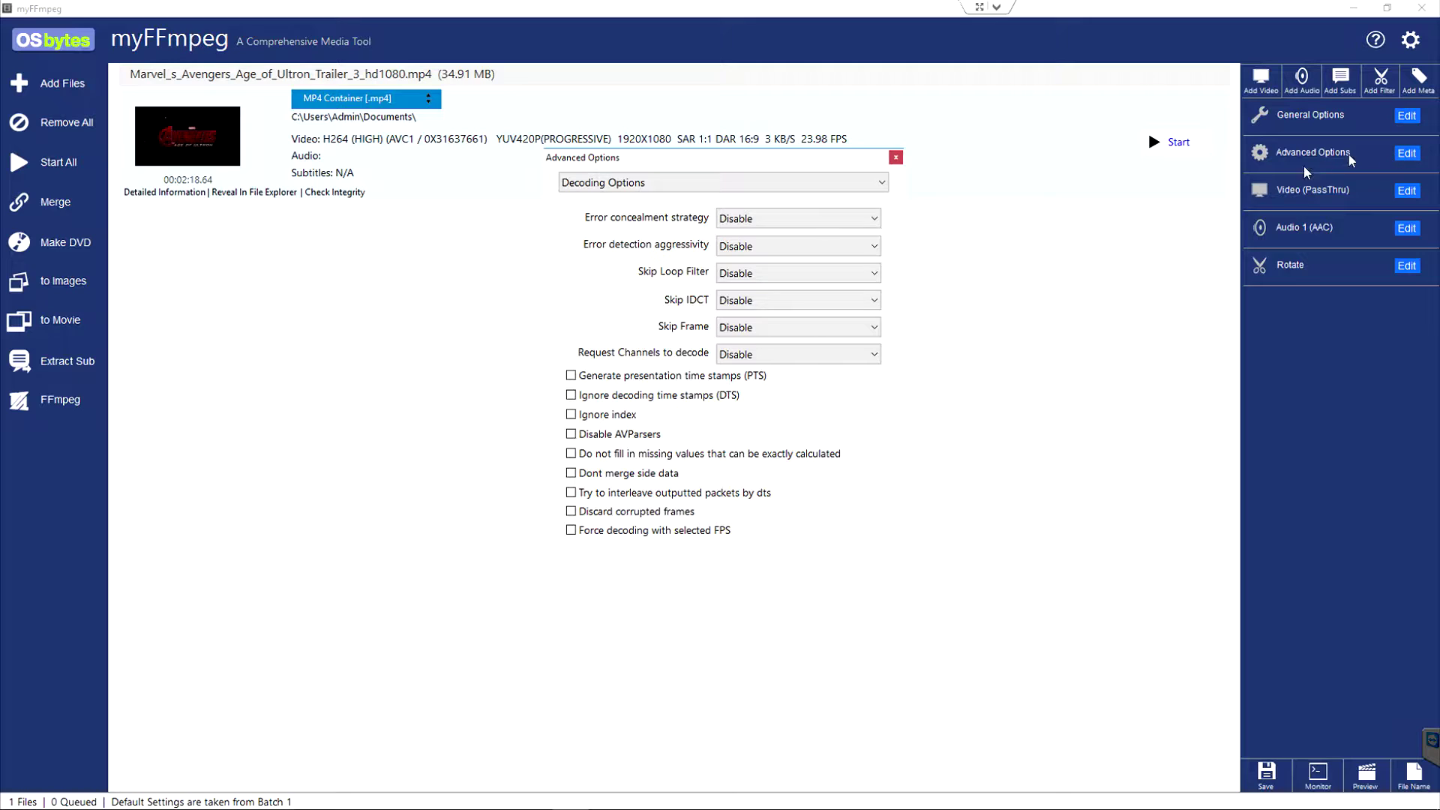
{"action": "left_click", "coordinate": [761, 188]}
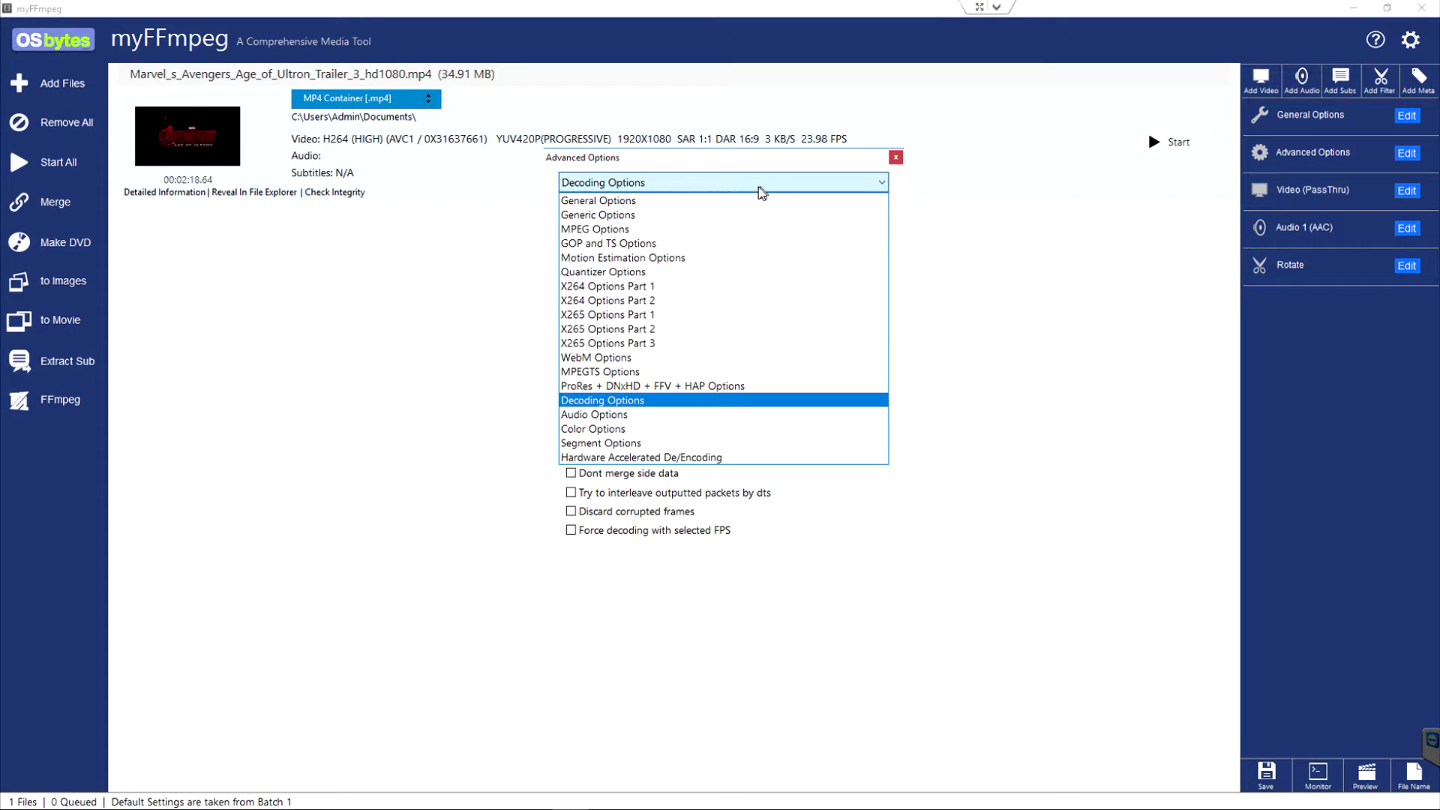
{"action": "left_click", "coordinate": [616, 201]}
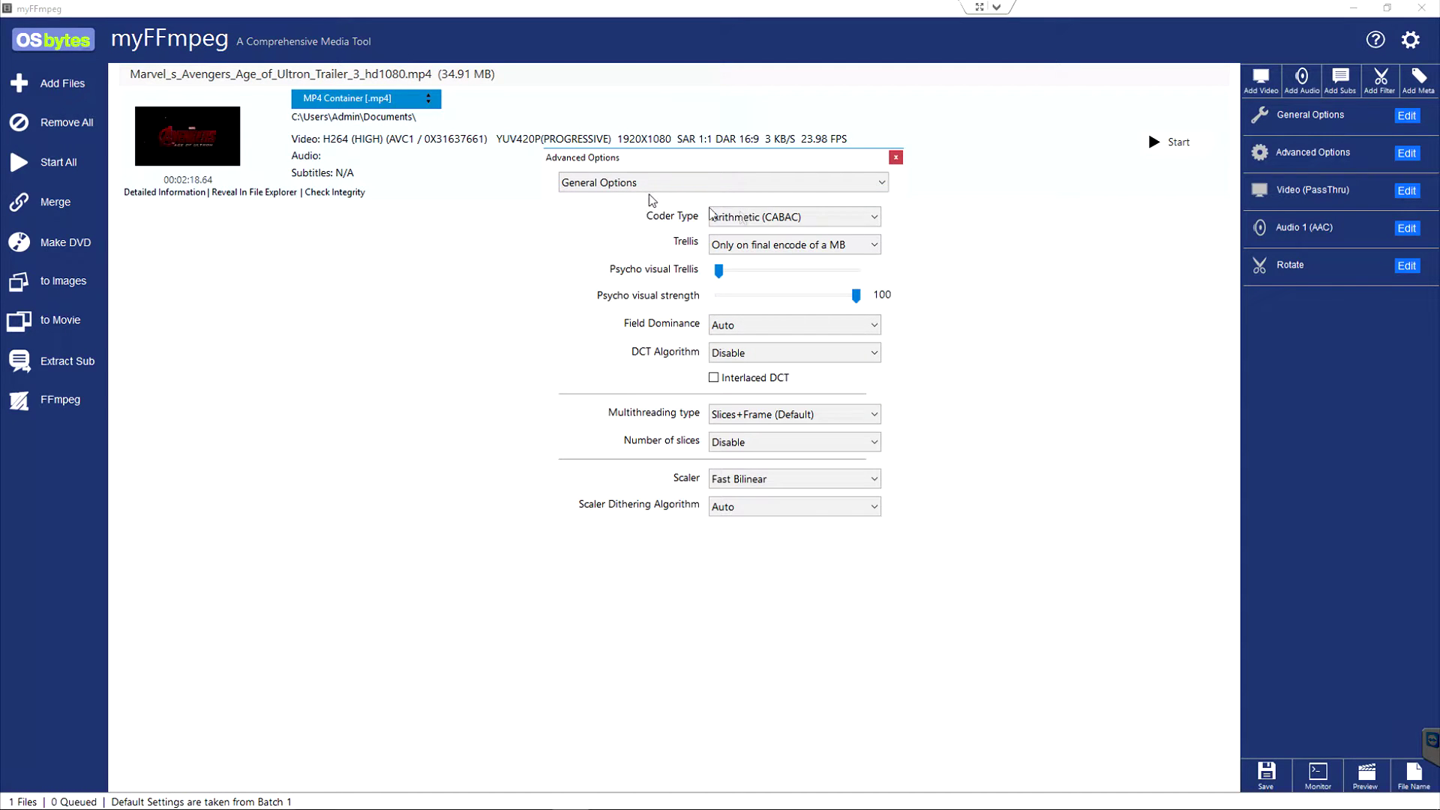
{"action": "left_click", "coordinate": [756, 183]}
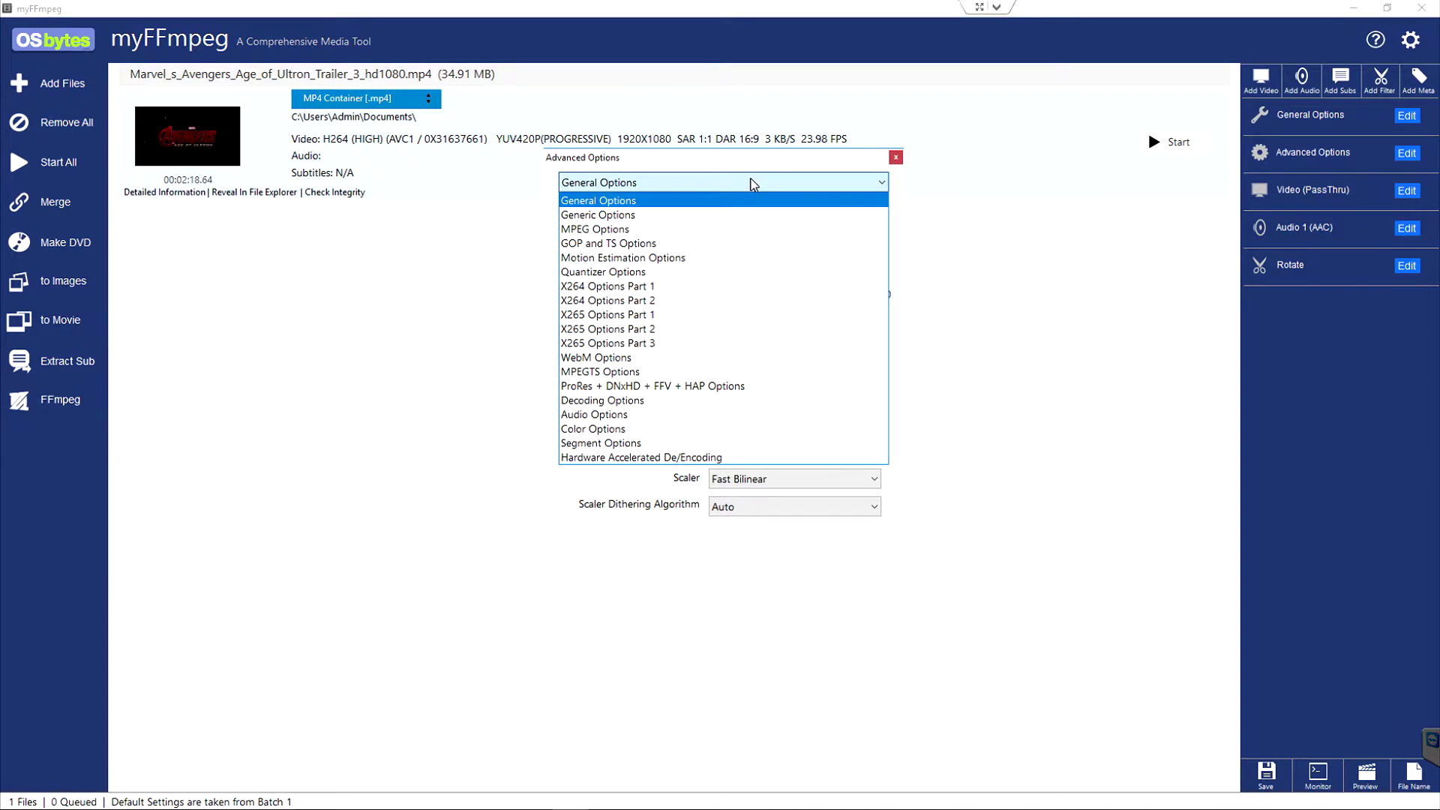
{"action": "left_click", "coordinate": [651, 229]}
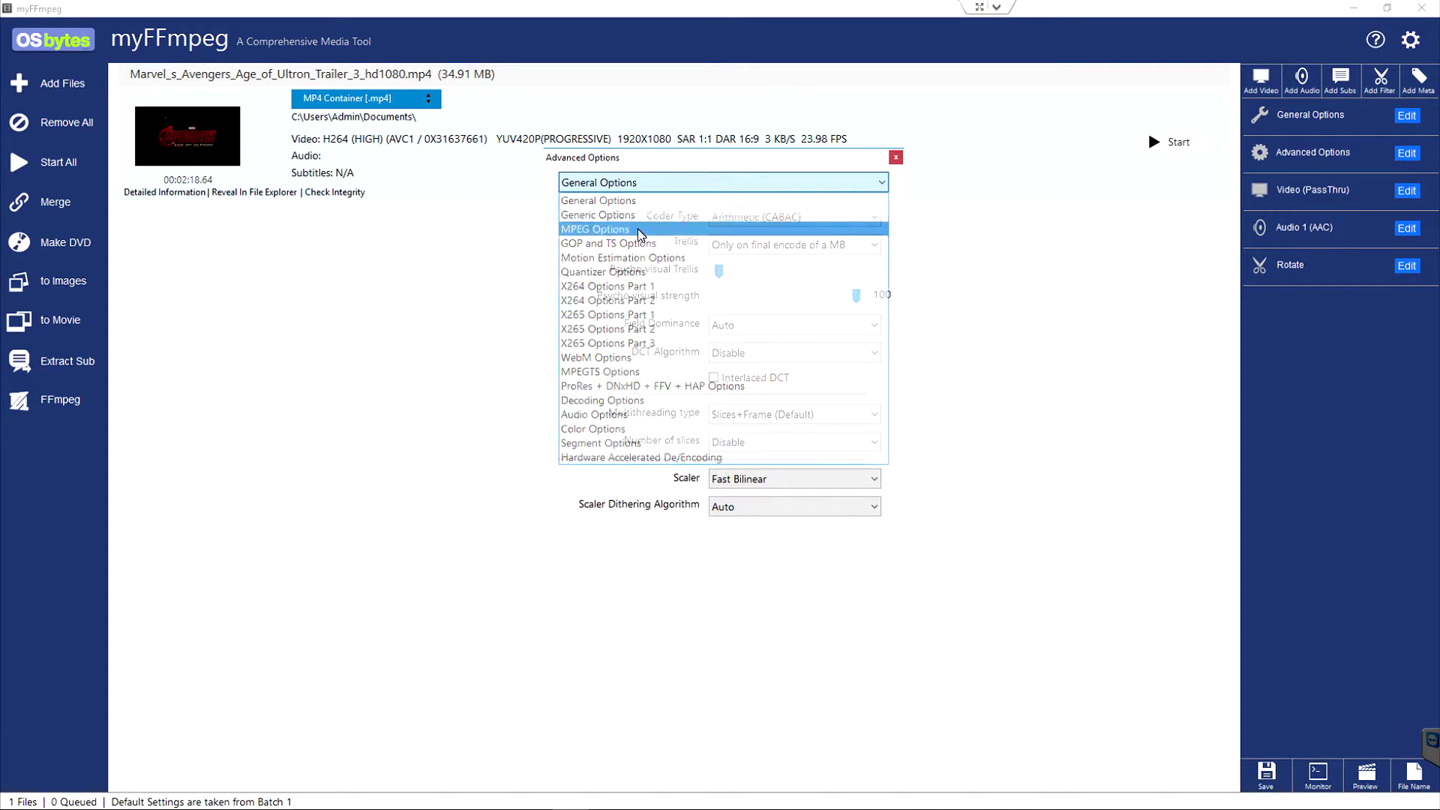
{"action": "left_click", "coordinate": [788, 184]}
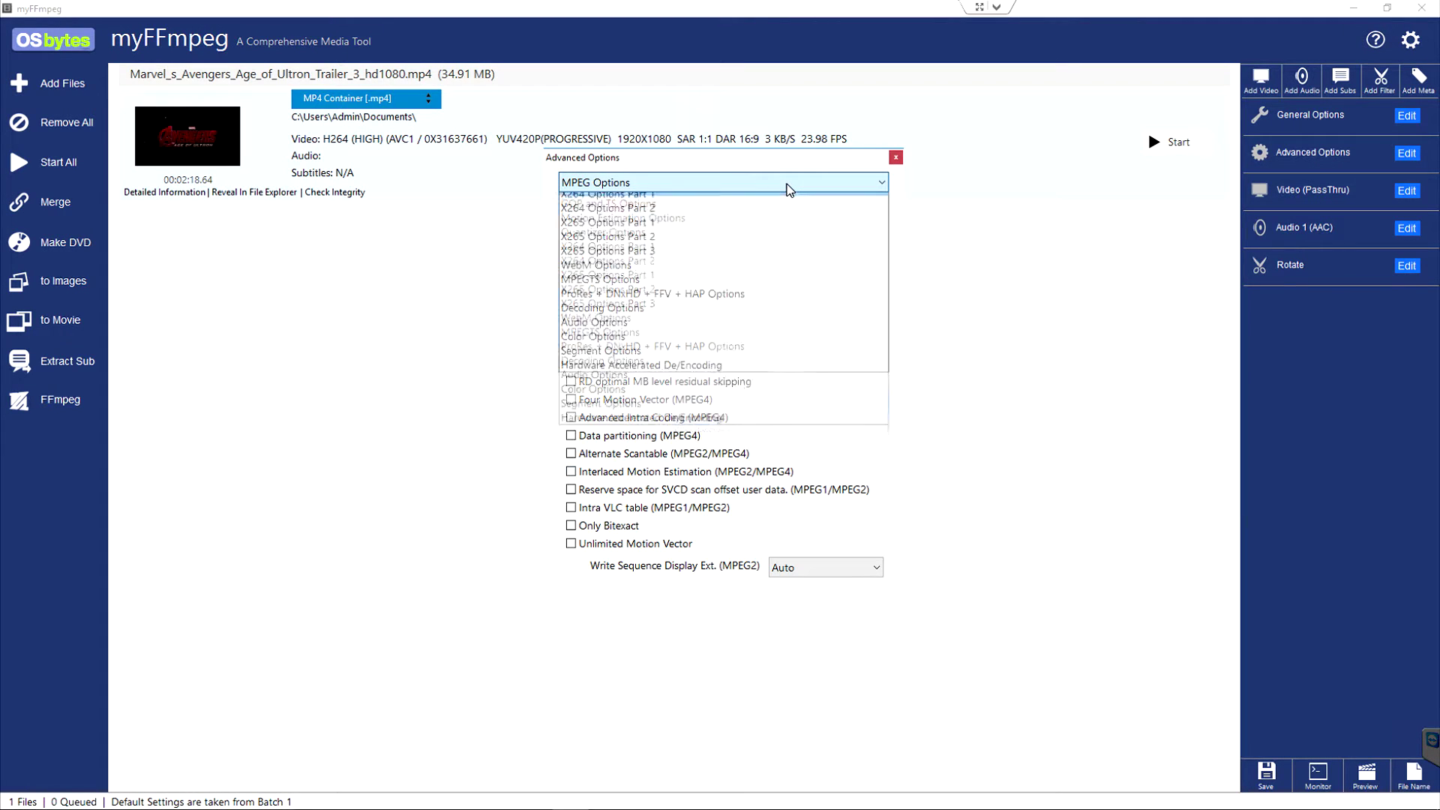
{"action": "left_click", "coordinate": [661, 414]}
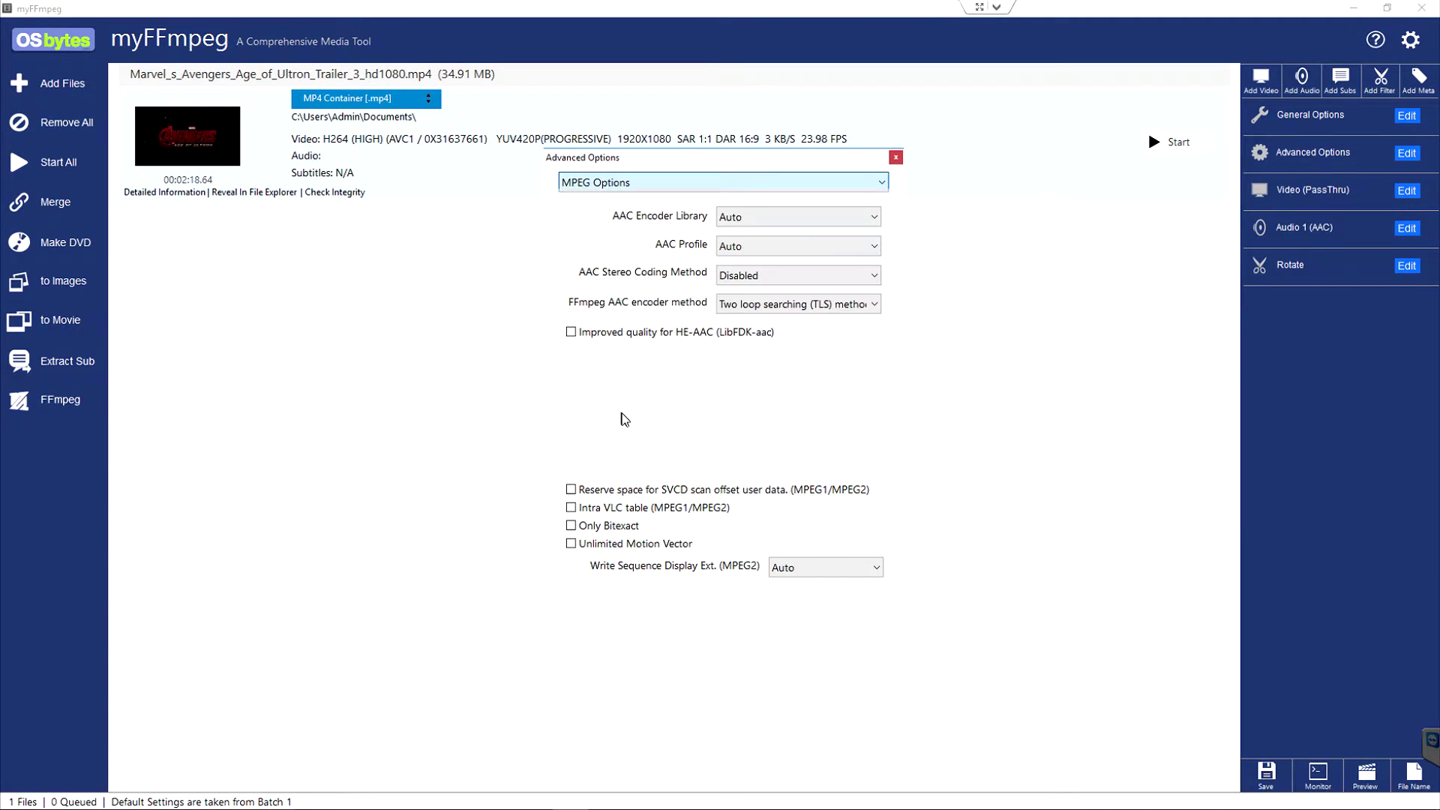
{"action": "left_click", "coordinate": [896, 158]}
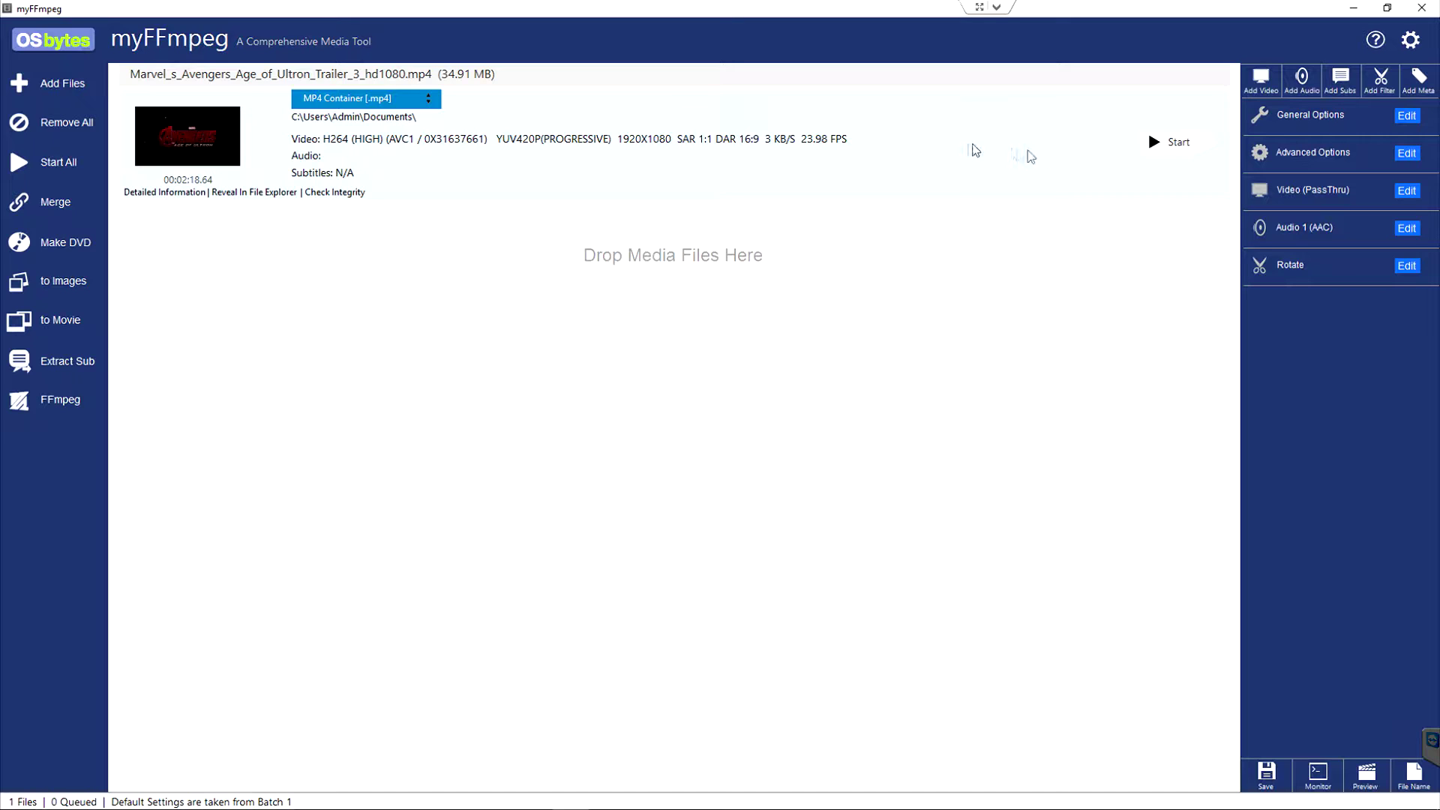
Encode the trailer, then play the output MP4 from the Videos folder.
{"action": "left_click", "coordinate": [1179, 144]}
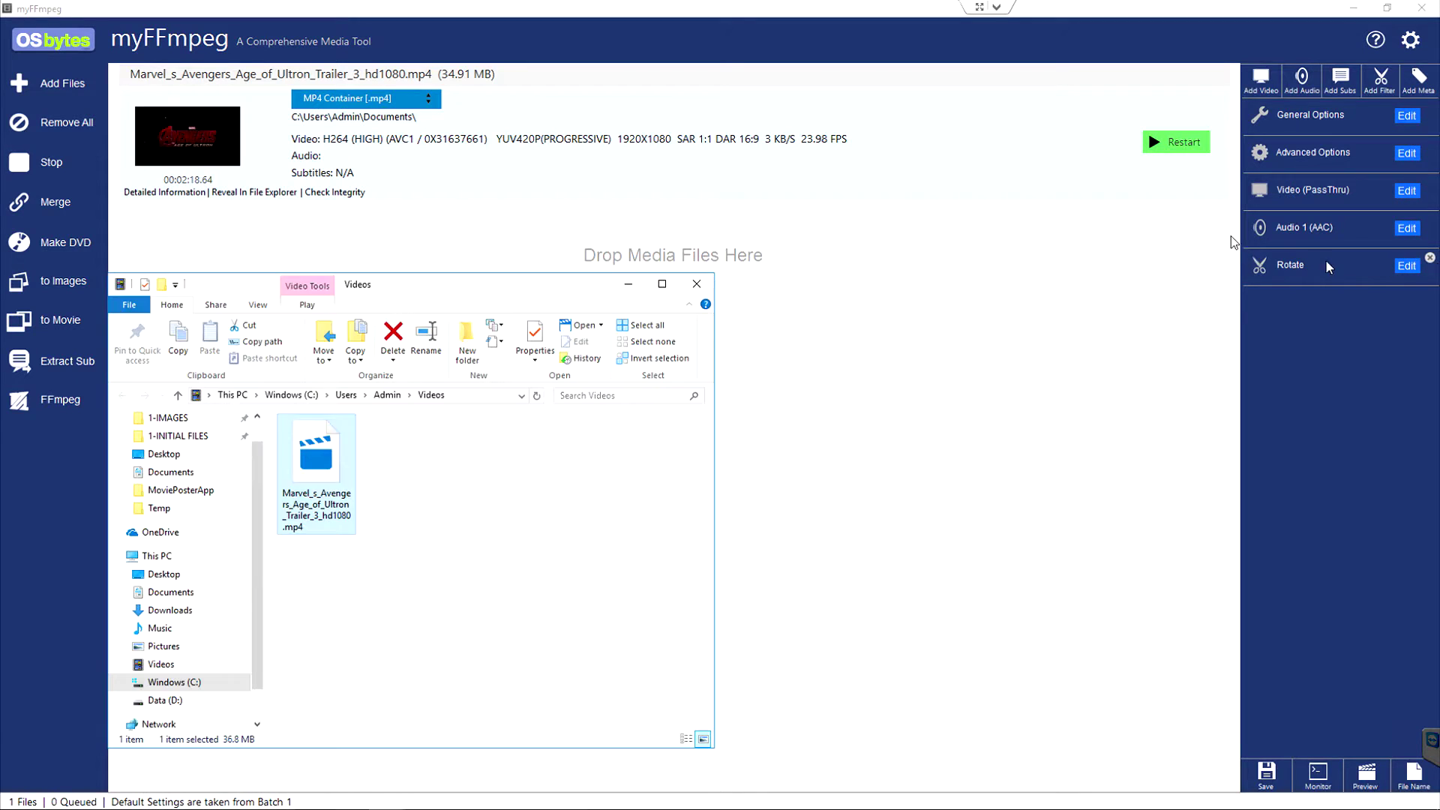
{"action": "double_click", "coordinate": [313, 451]}
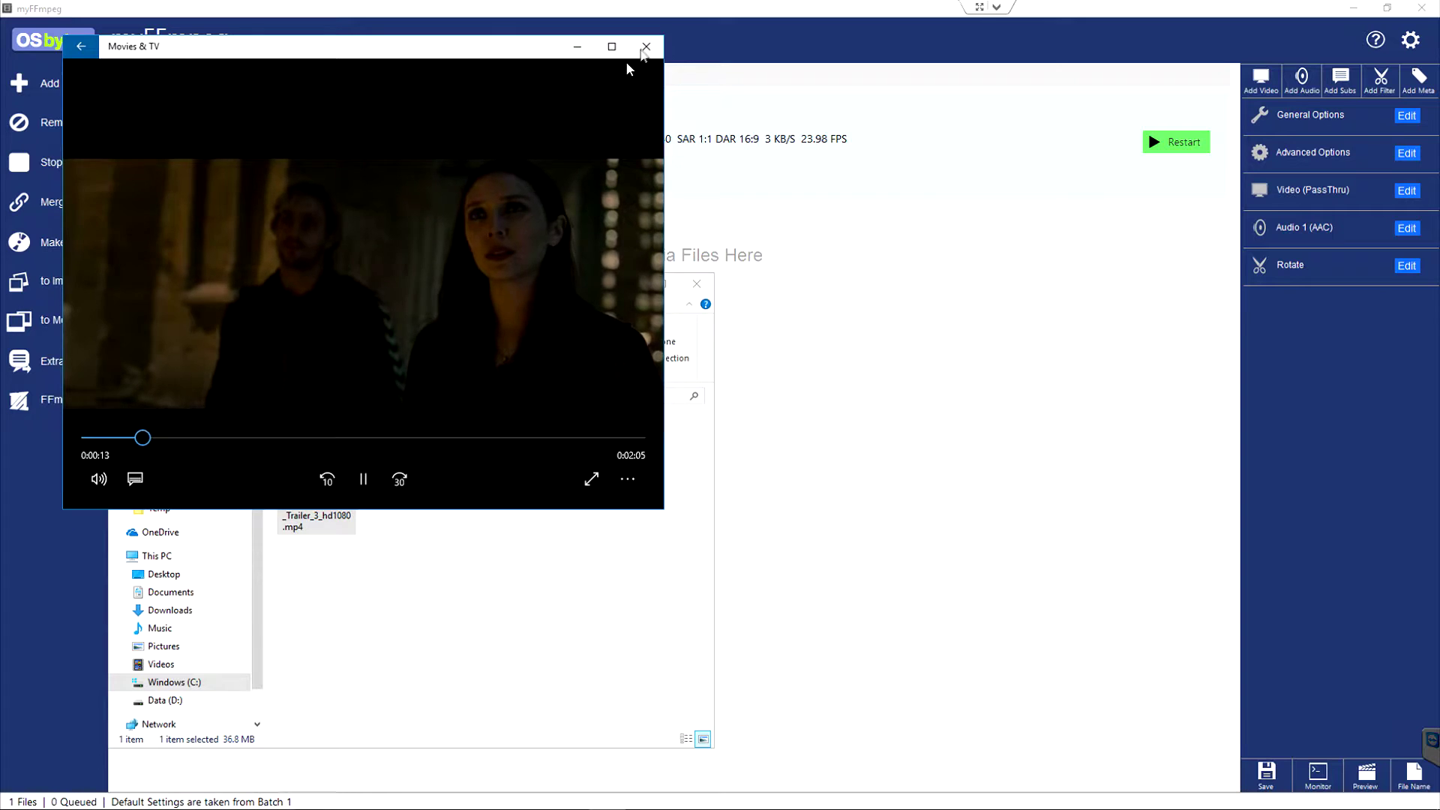
Close Movies & TV and return to myFFmpeg with the trailer row selected.
{"action": "left_click", "coordinate": [645, 51]}
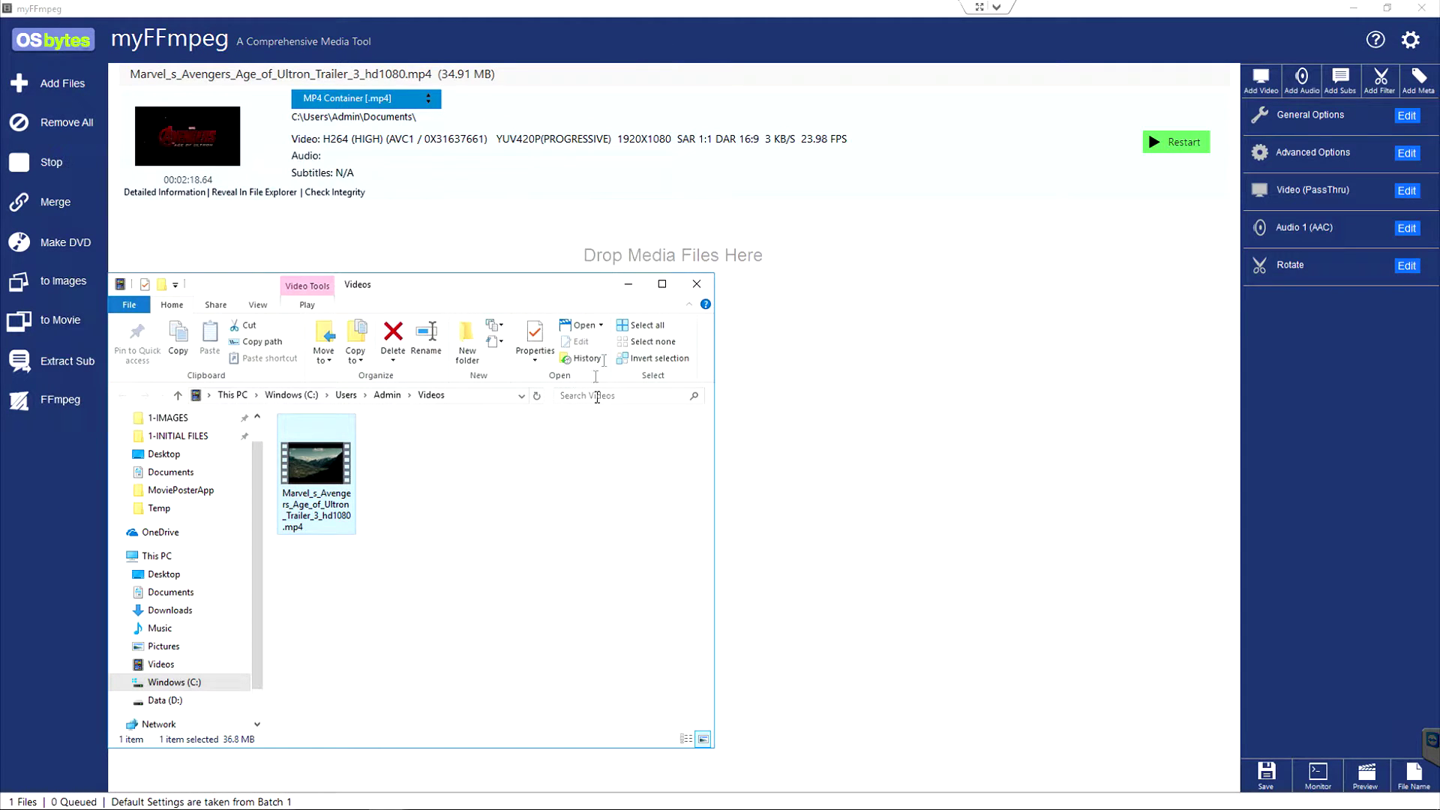
{"action": "left_click", "coordinate": [850, 240]}
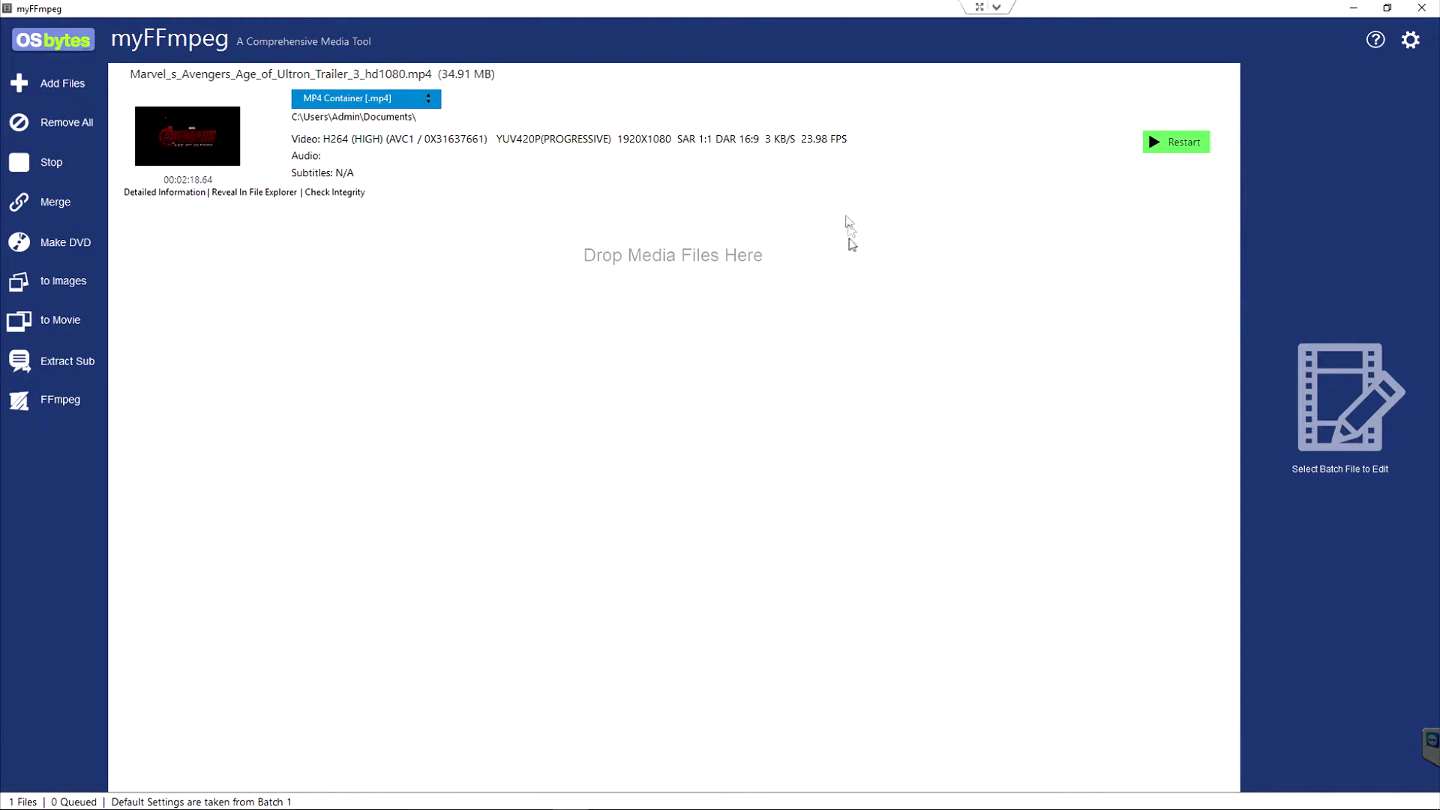
{"action": "left_click", "coordinate": [861, 119]}
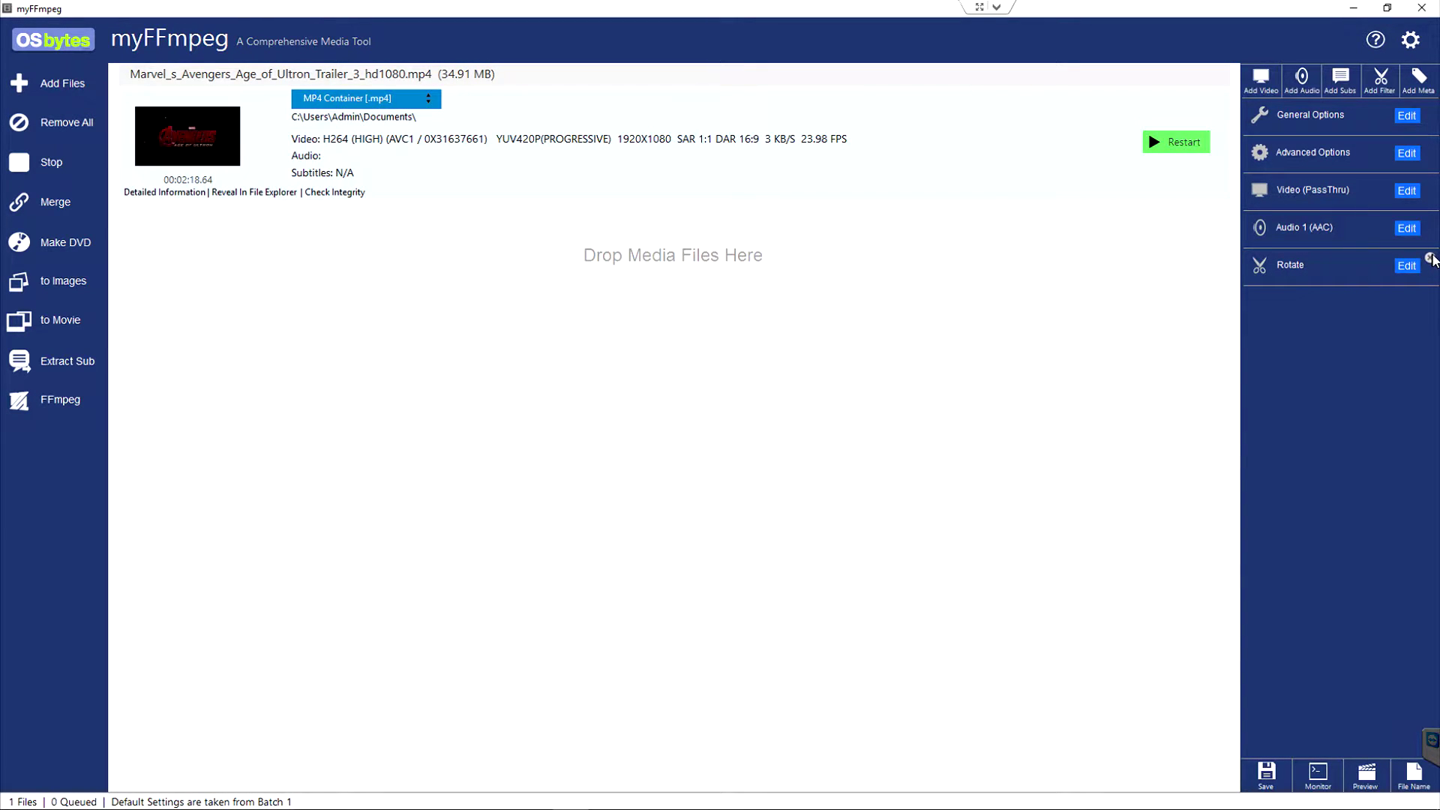
Review the Rotate filter's settings, then delete the filter from the trailer.
{"action": "left_click", "coordinate": [1408, 265]}
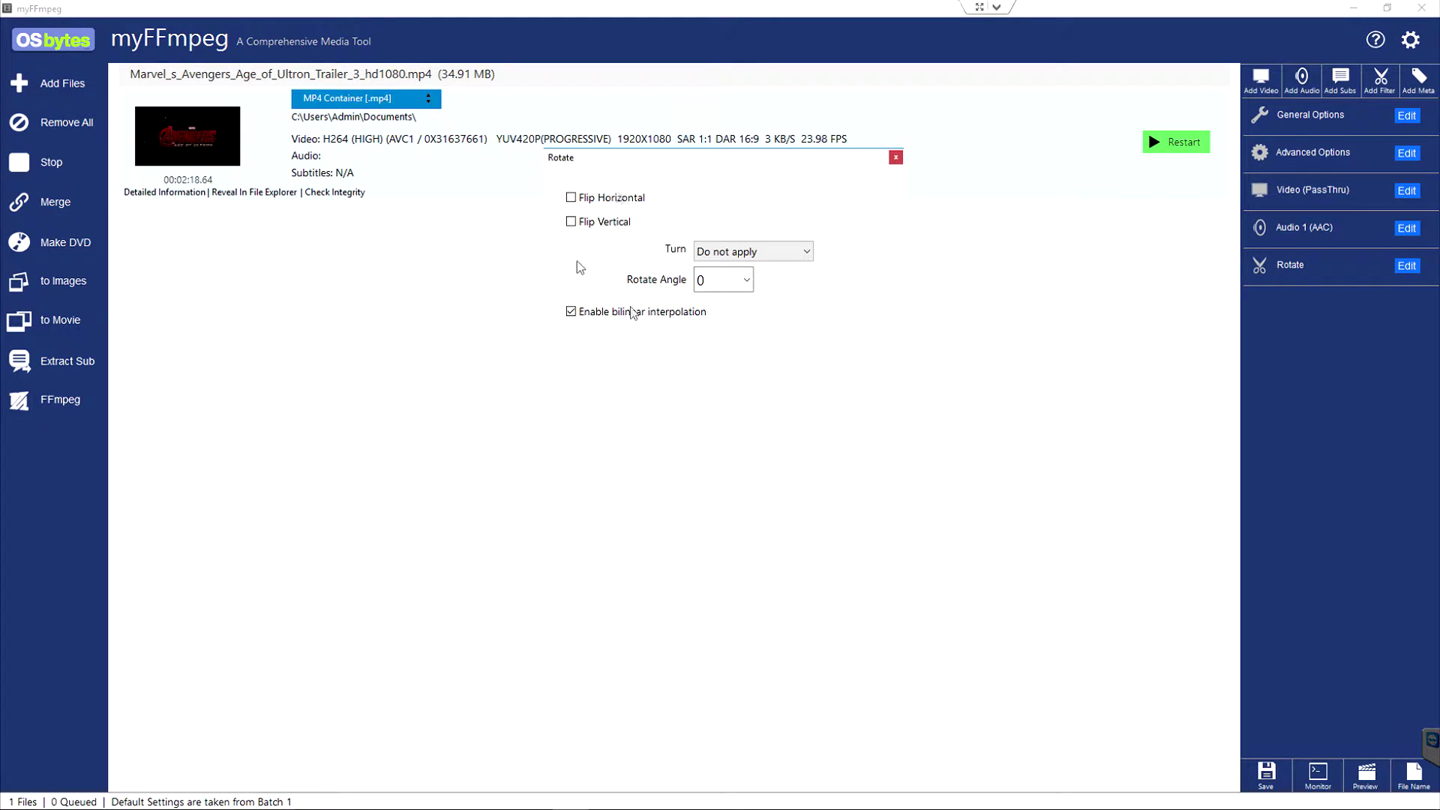
{"action": "left_click", "coordinate": [896, 159]}
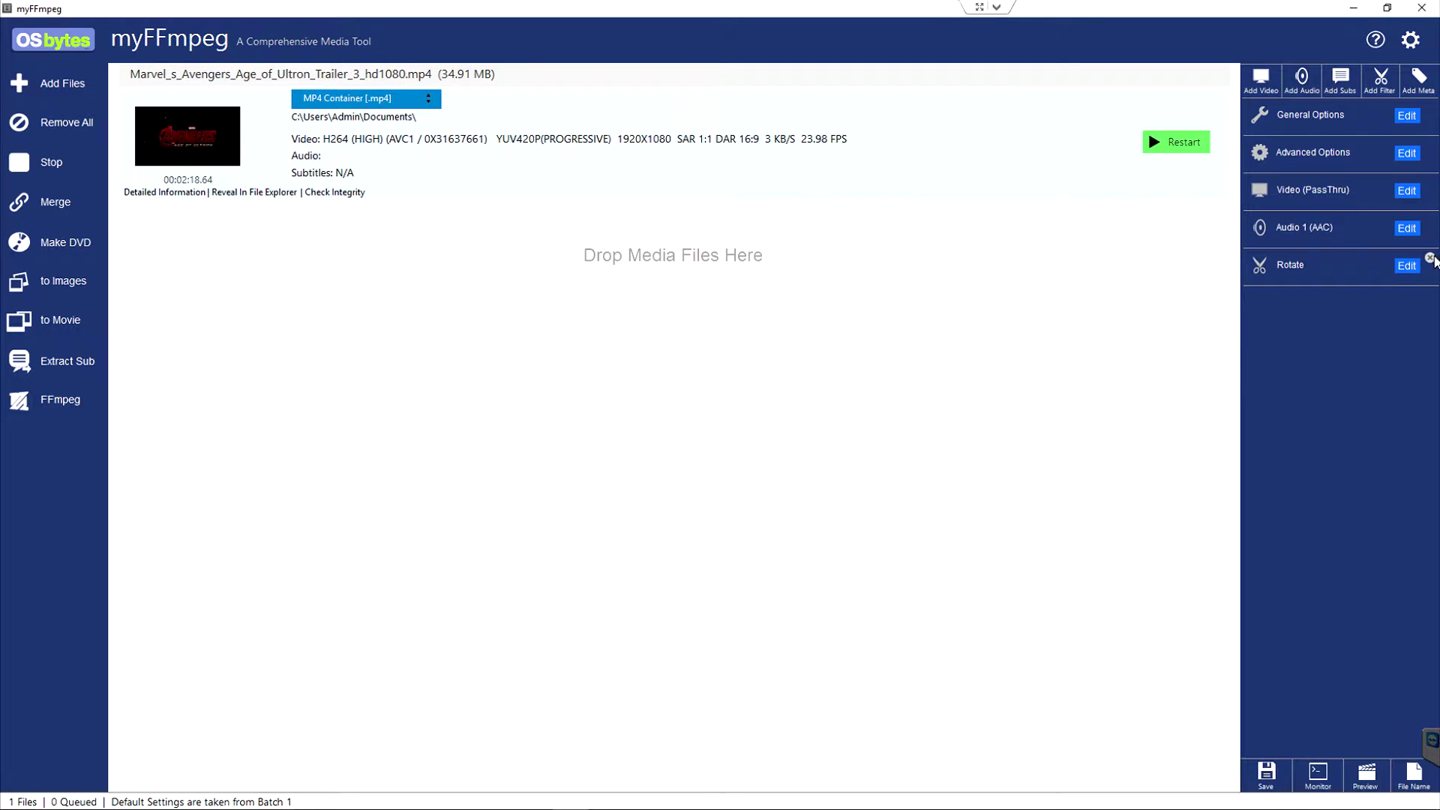
{"action": "left_click", "coordinate": [1430, 258]}
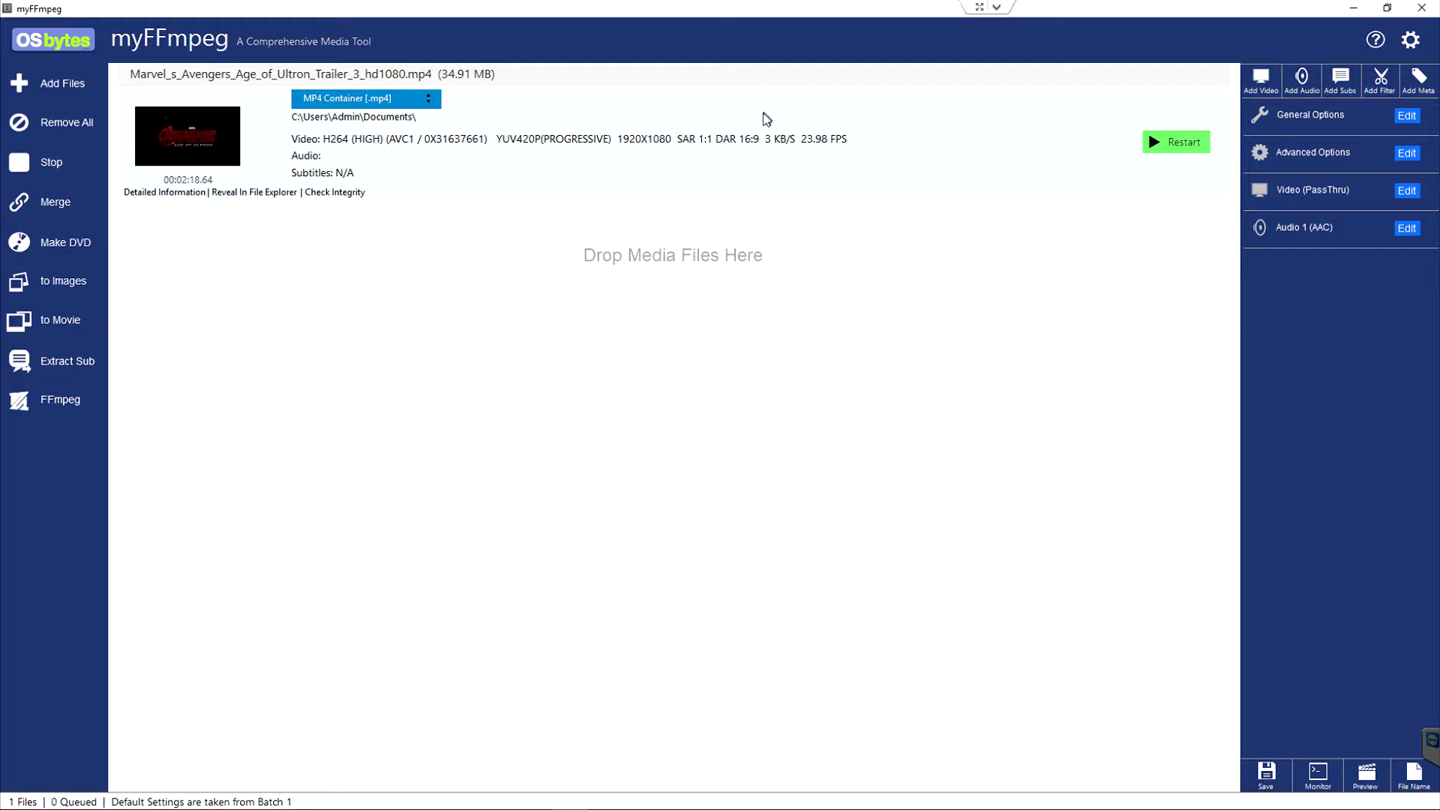
{"action": "right_click", "coordinate": [654, 86]}
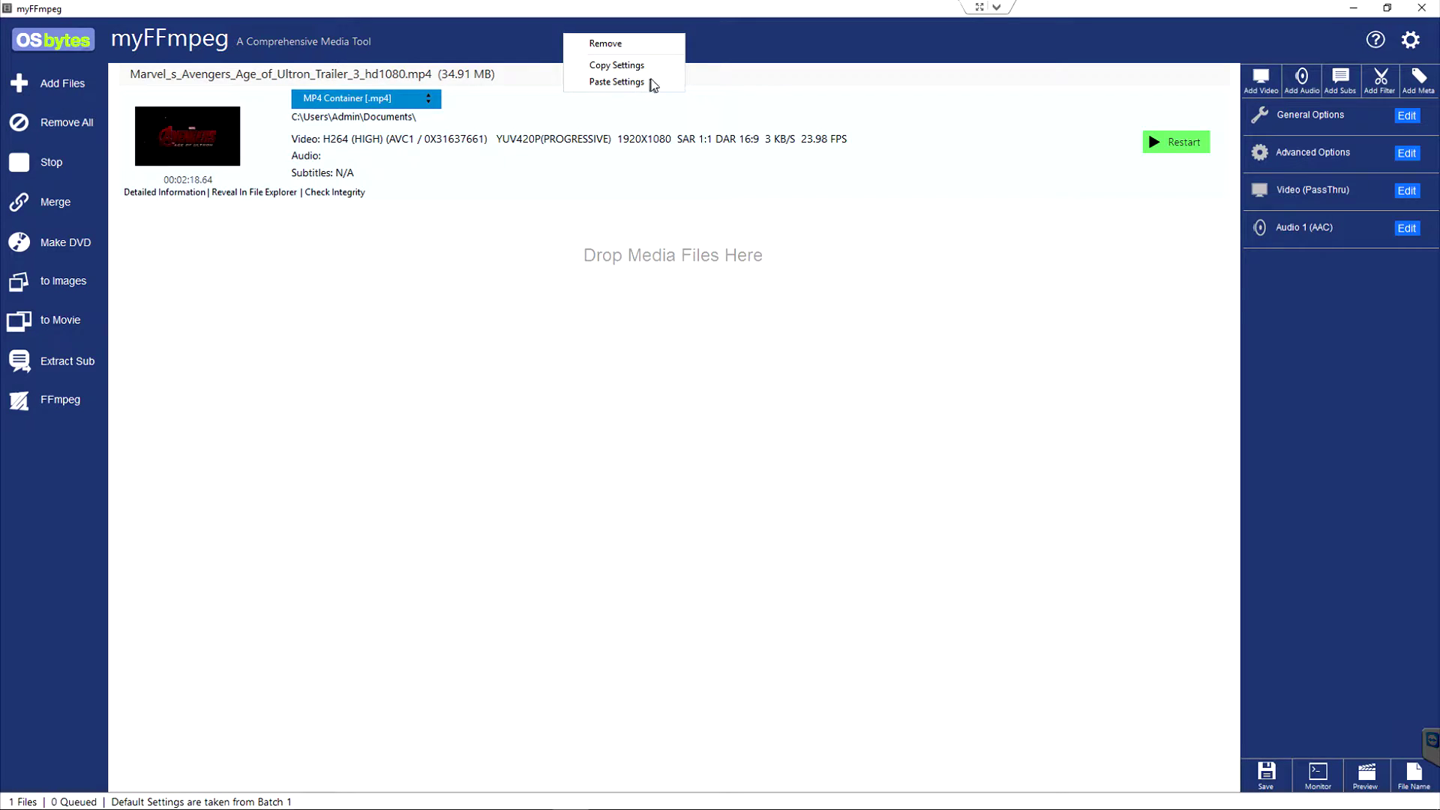
Remove the trailer and add the 14.84 GB Deadpool MKV from Documents.
{"action": "left_click", "coordinate": [628, 45]}
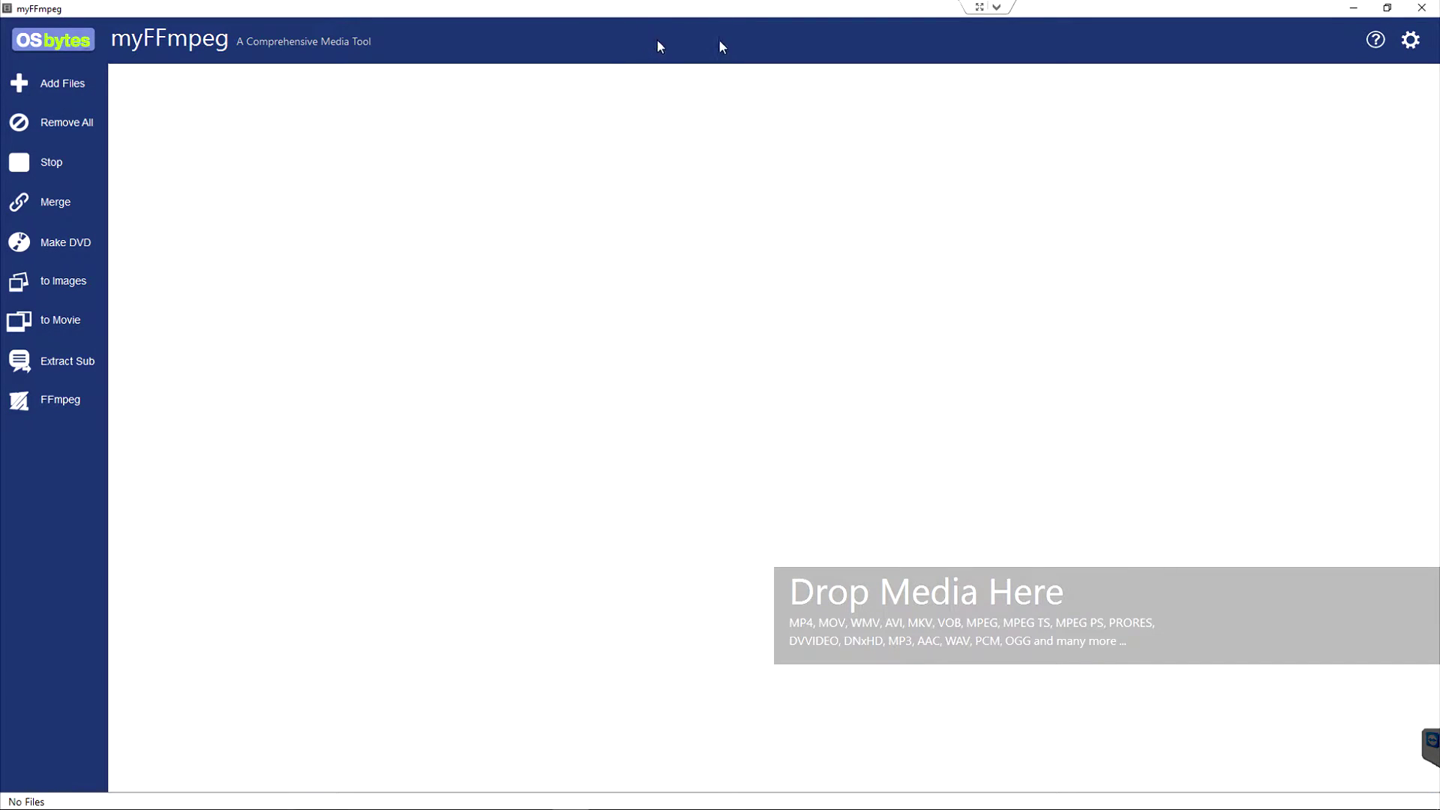
{"action": "left_click", "coordinate": [57, 83]}
{"action": "left_click", "coordinate": [460, 258]}
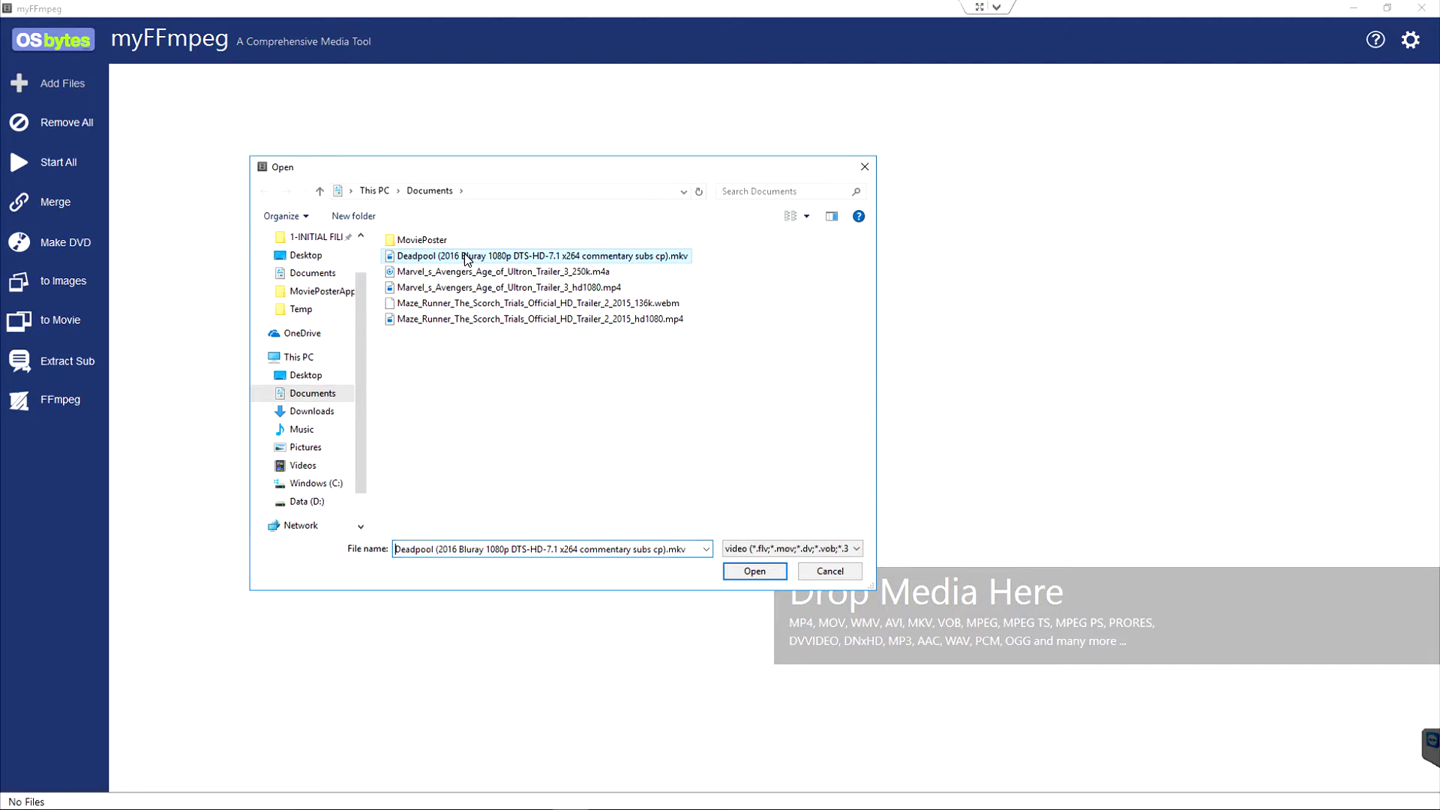
{"action": "left_click", "coordinate": [757, 572]}
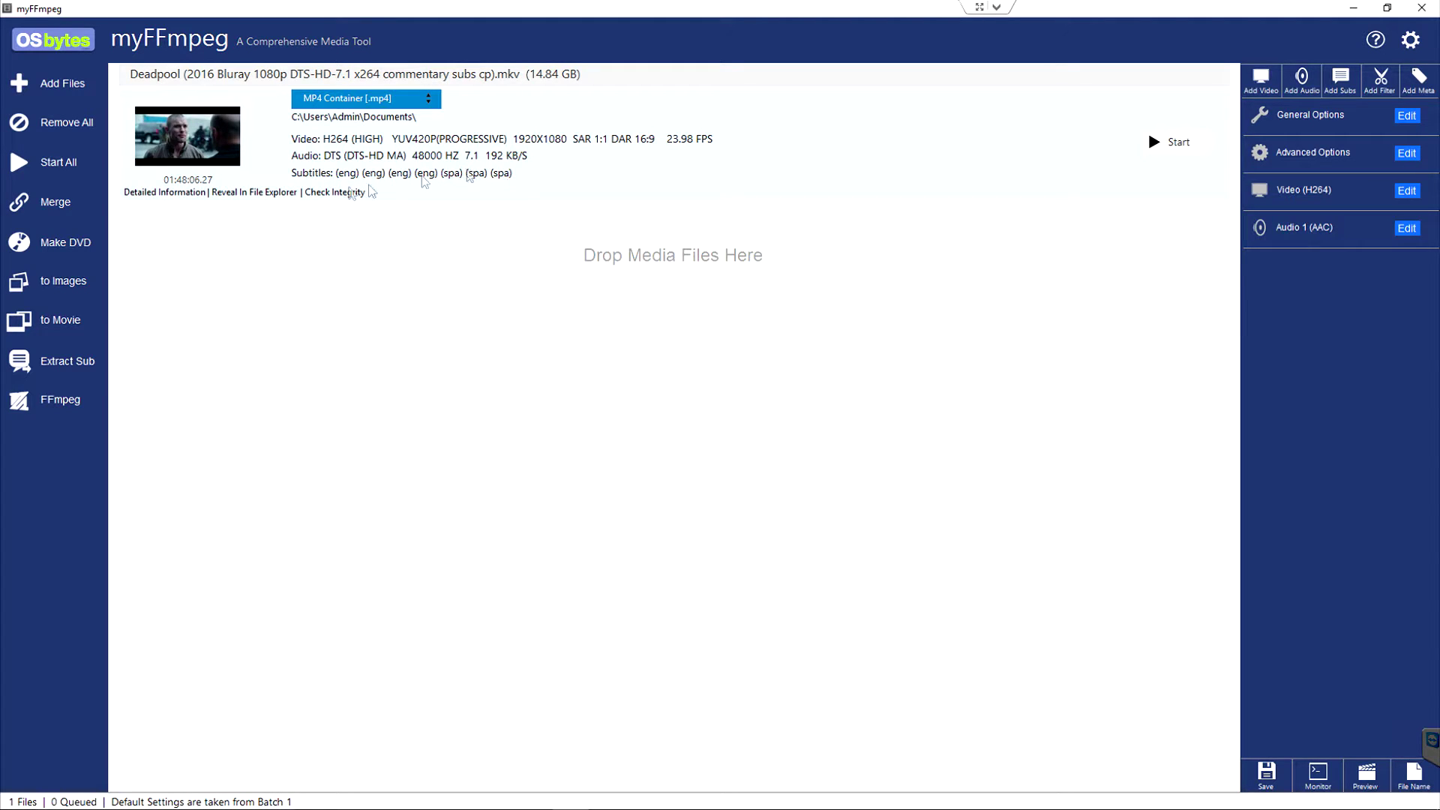
Scroll through the Deadpool file's Detailed Information to inspect its audio and subtitle tracks.
{"action": "left_click", "coordinate": [175, 193]}
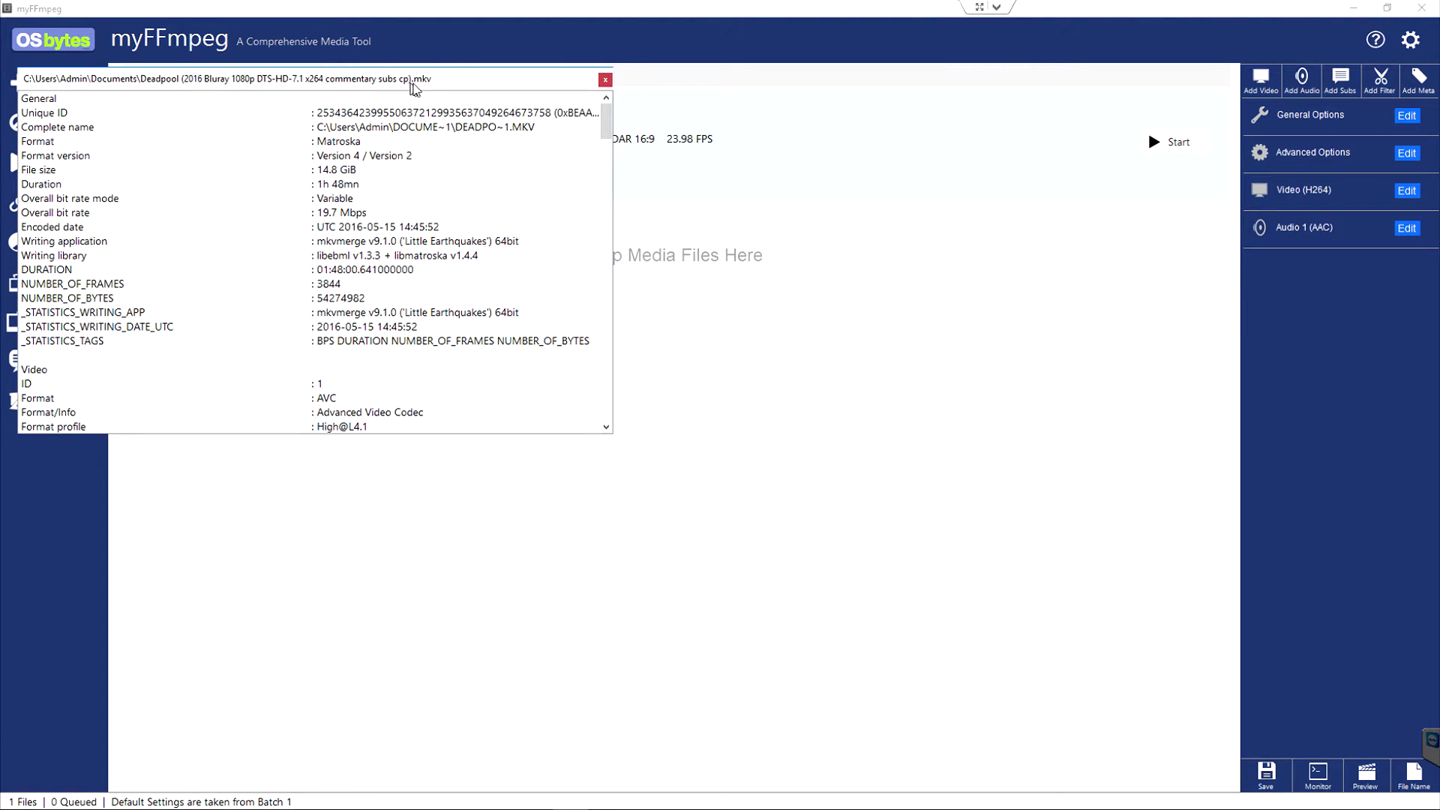
{"action": "scroll", "coordinate": [875, 341], "scroll_direction": "down", "scroll_amount": 12}
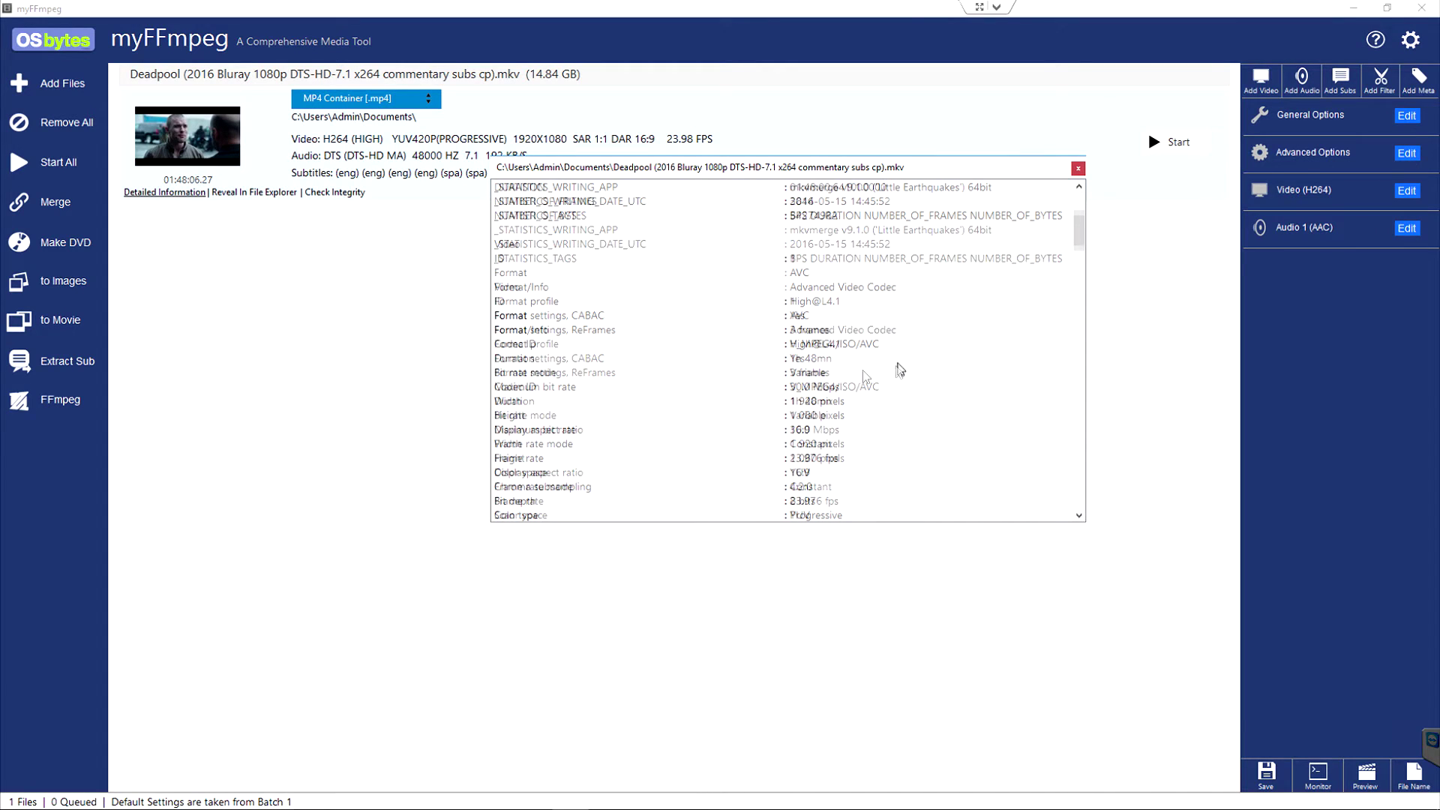
{"action": "scroll", "coordinate": [739, 373], "scroll_direction": "down", "scroll_amount": 1}
{"action": "scroll", "coordinate": [647, 328], "scroll_direction": "up", "scroll_amount": 1}
{"action": "scroll", "coordinate": [795, 394], "scroll_direction": "down", "scroll_amount": 5}
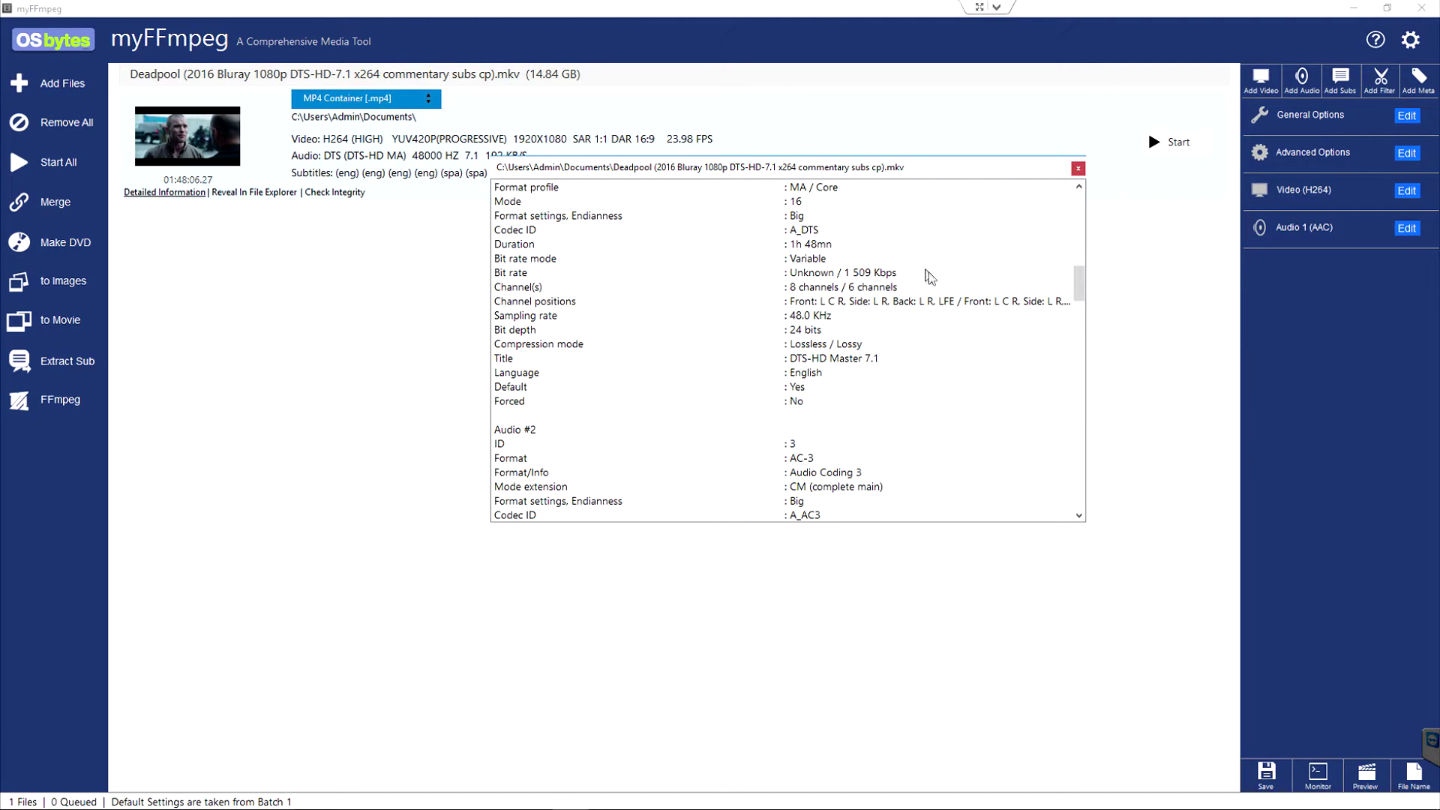
{"action": "scroll", "coordinate": [867, 349], "scroll_direction": "down", "scroll_amount": 4}
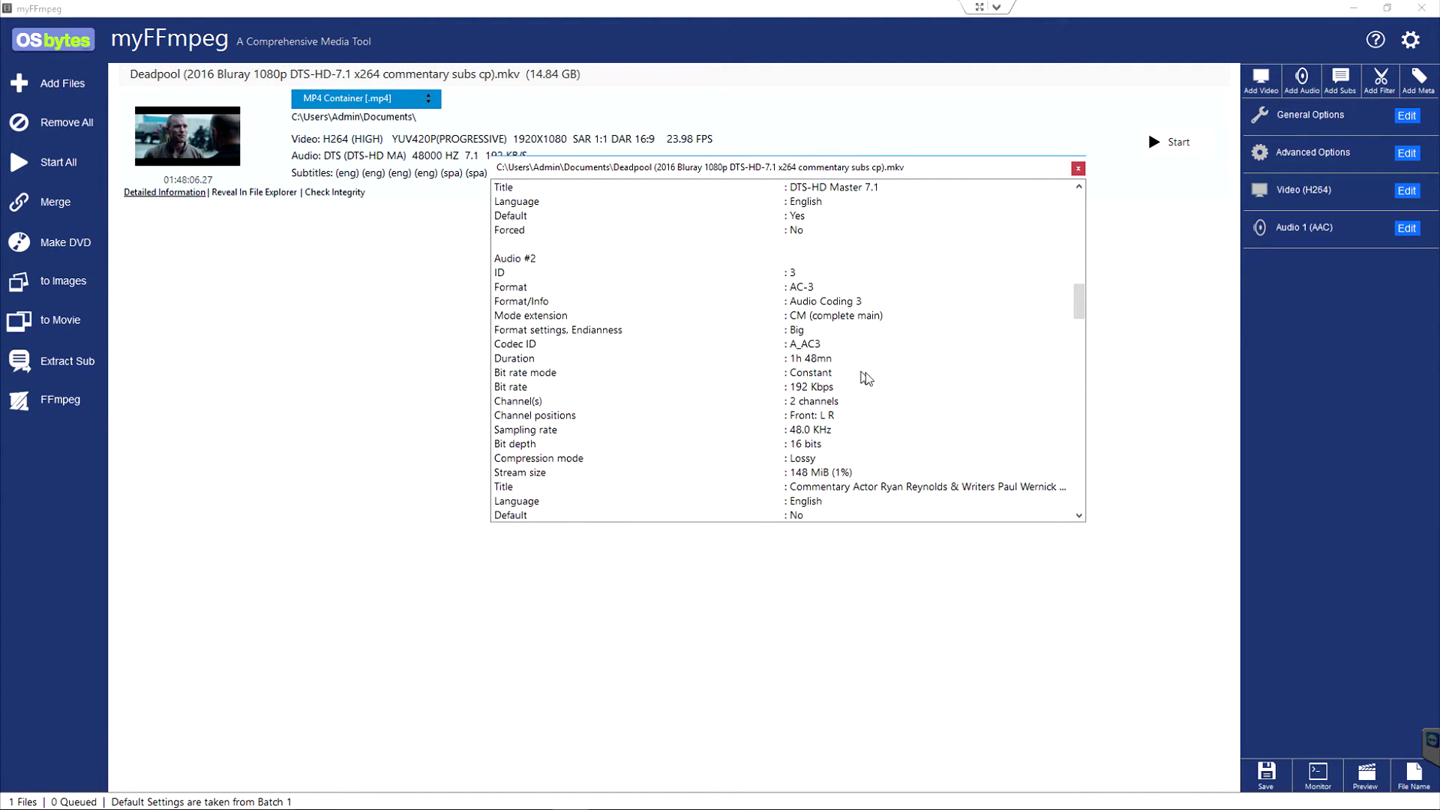
{"action": "scroll", "coordinate": [916, 359], "scroll_direction": "down", "scroll_amount": 3}
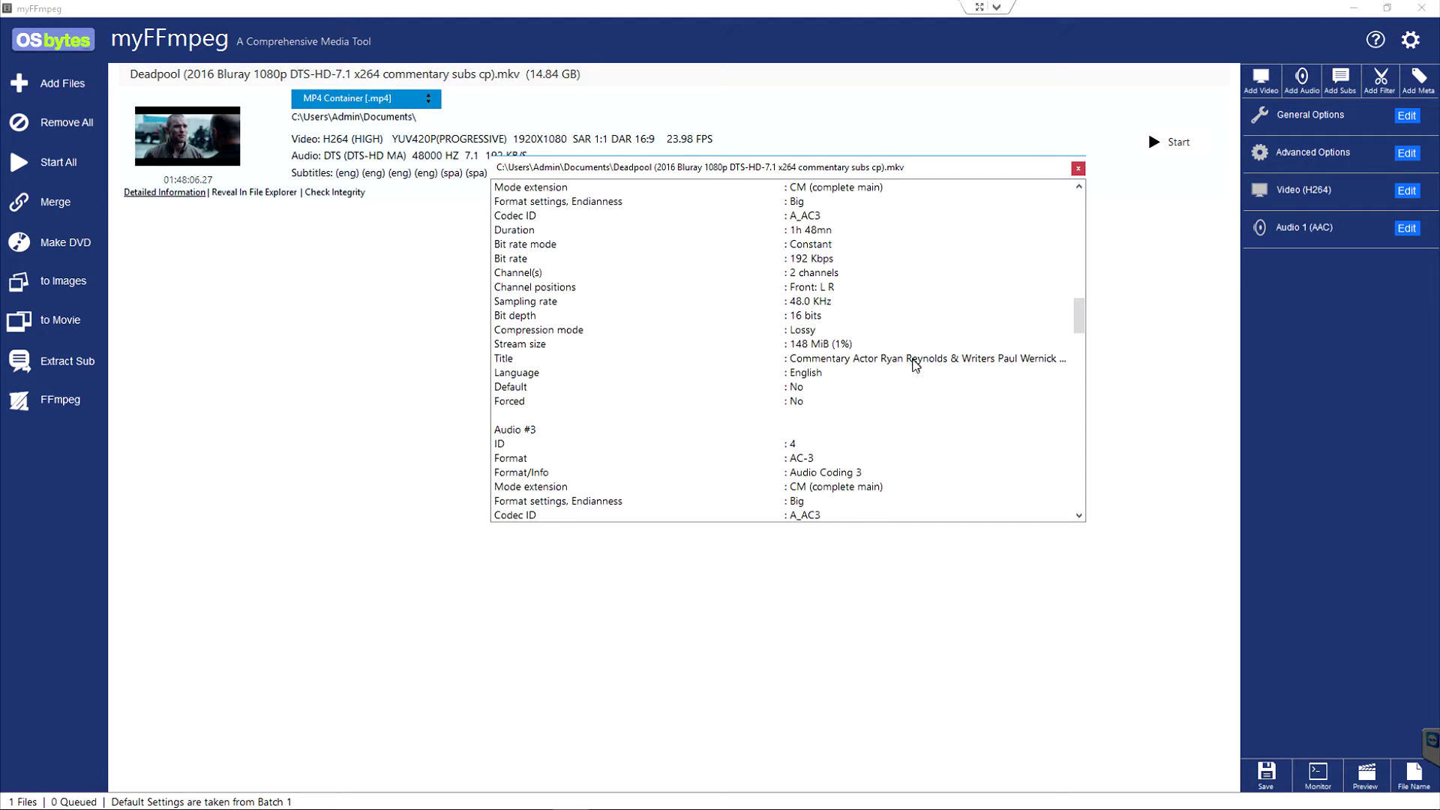
{"action": "scroll", "coordinate": [919, 364], "scroll_direction": "down", "scroll_amount": 4}
{"action": "scroll", "coordinate": [915, 373], "scroll_direction": "down", "scroll_amount": 3}
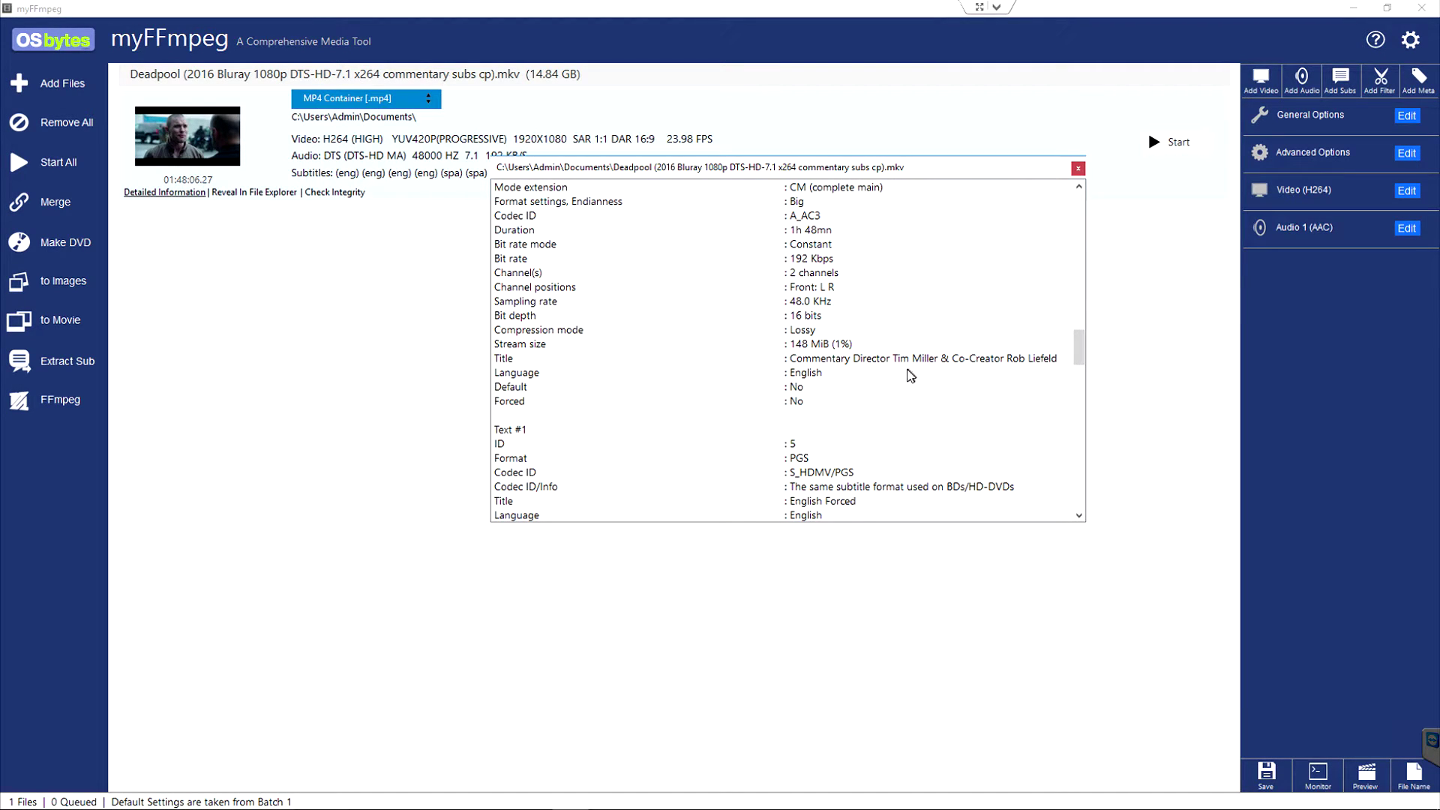
{"action": "scroll", "coordinate": [911, 375], "scroll_direction": "down", "scroll_amount": 20}
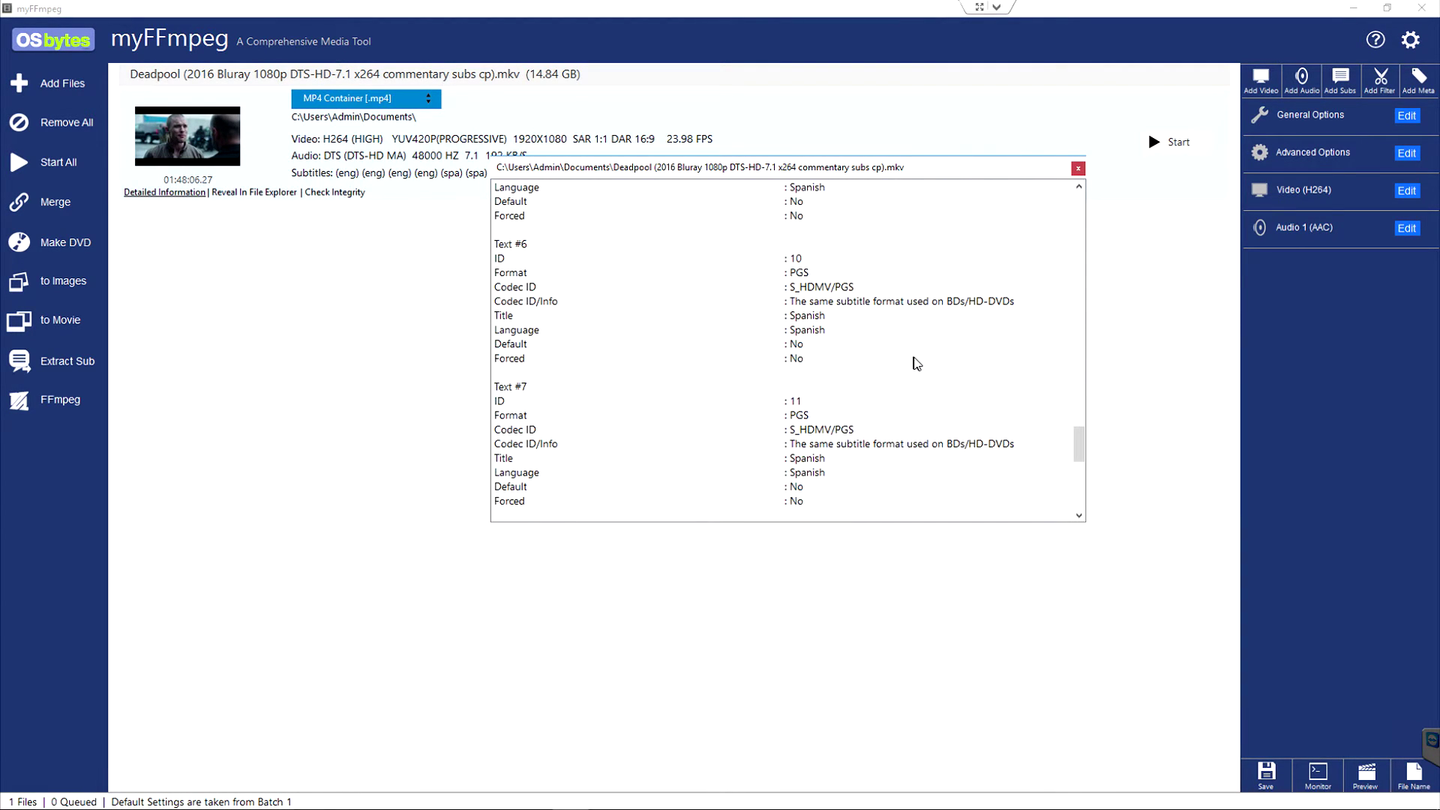
{"action": "scroll", "coordinate": [916, 363], "scroll_direction": "down", "scroll_amount": 7}
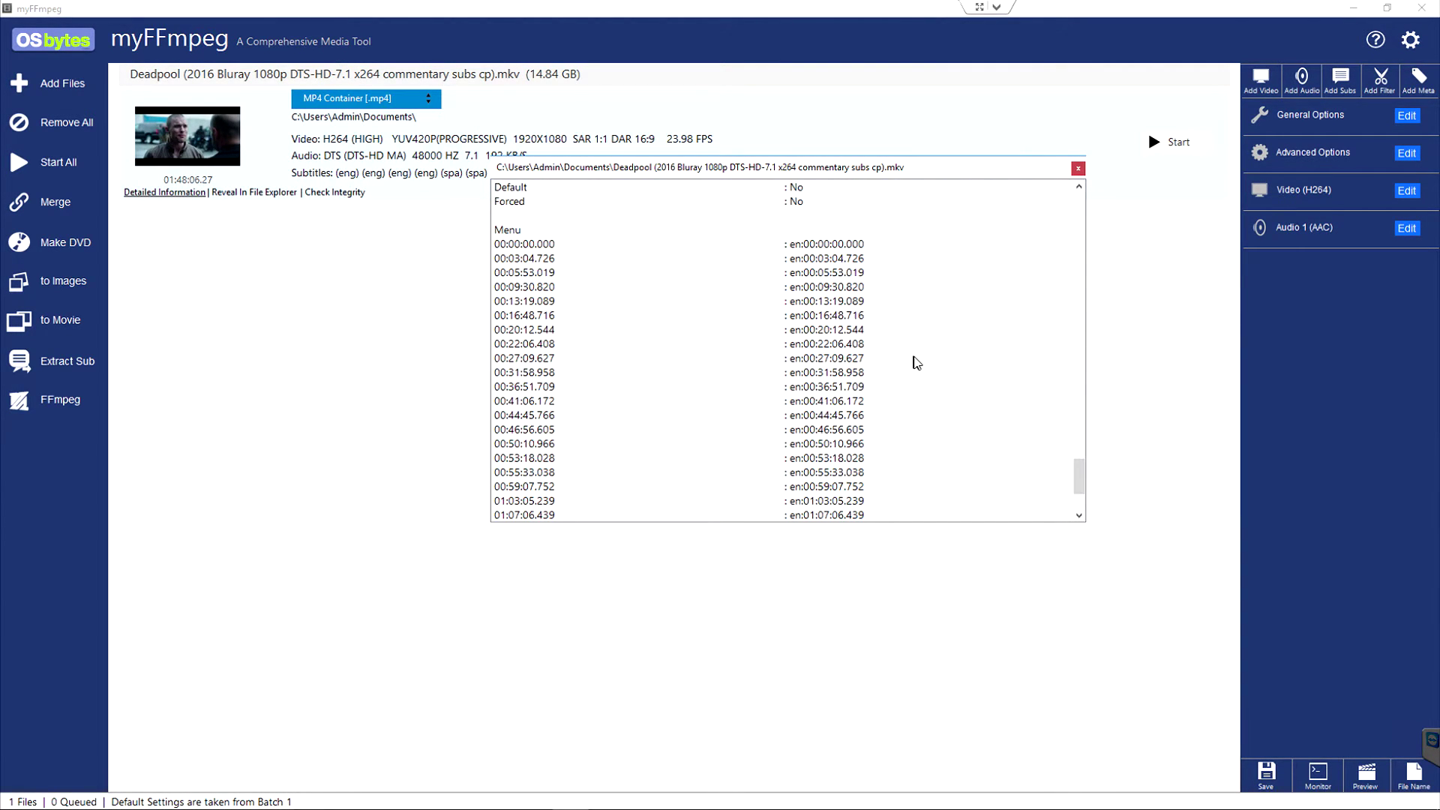
{"action": "left_click", "coordinate": [1079, 168]}
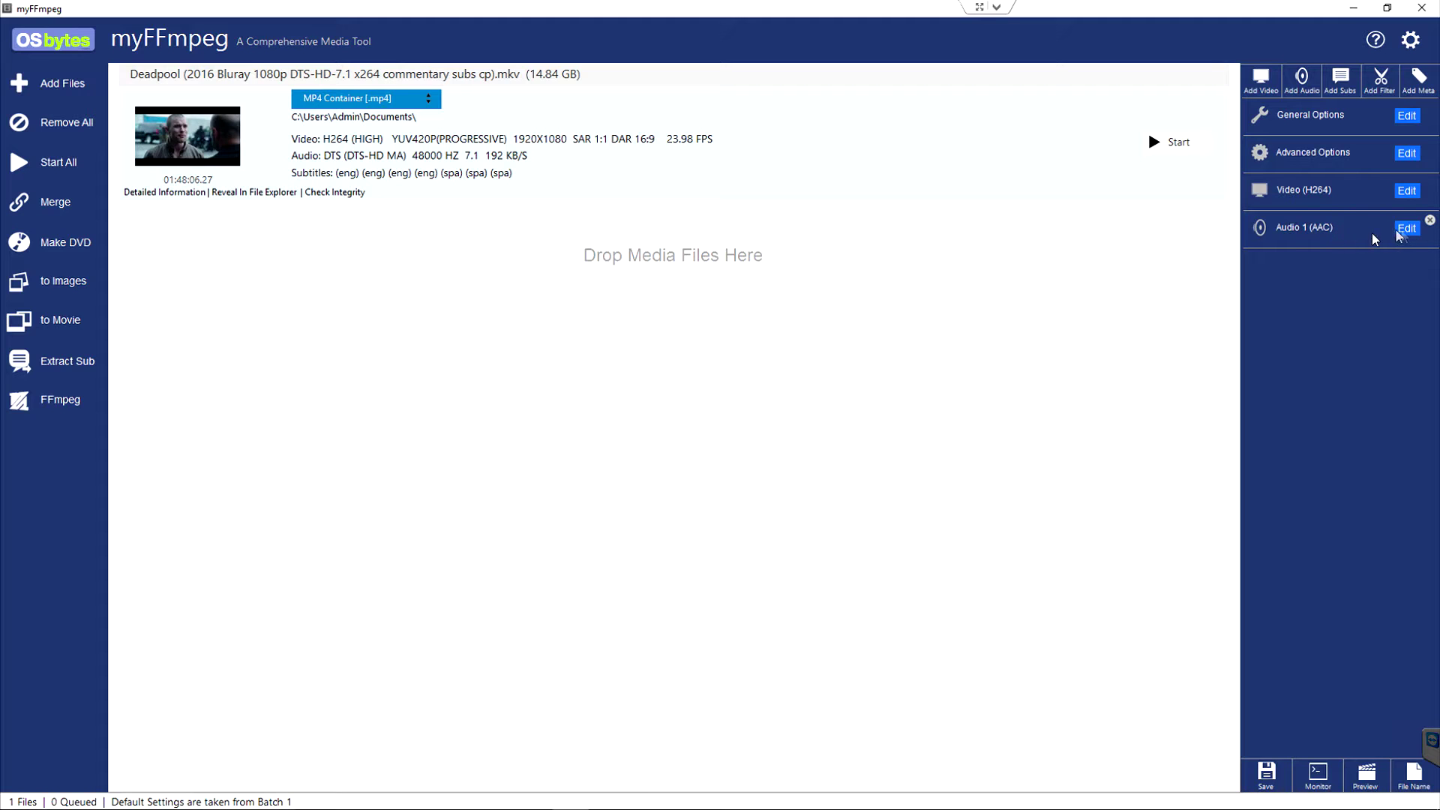
Keep the DTS-HD source for audio track 1 and set its codec to PassThru.
{"action": "left_click", "coordinate": [1405, 229]}
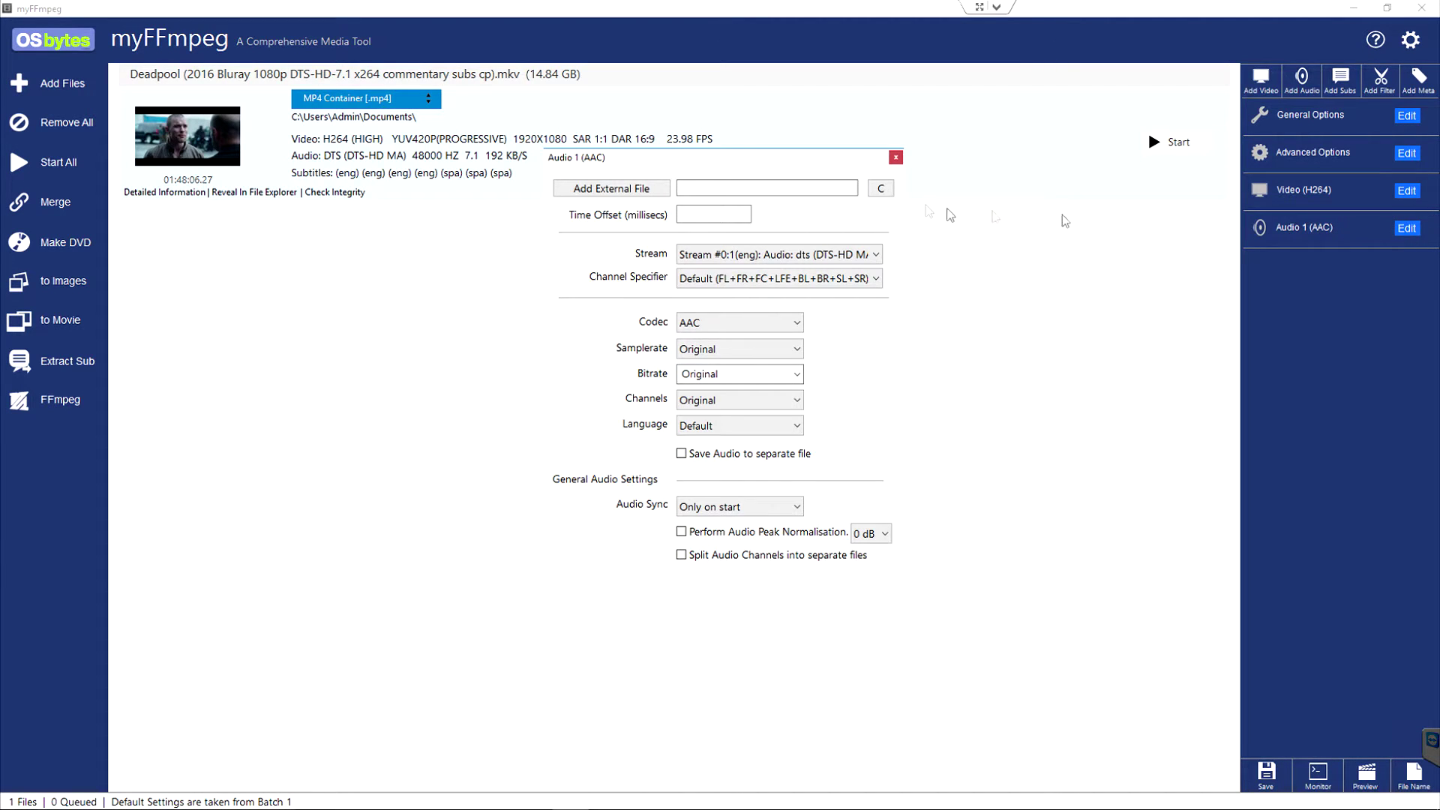
{"action": "left_click", "coordinate": [869, 255]}
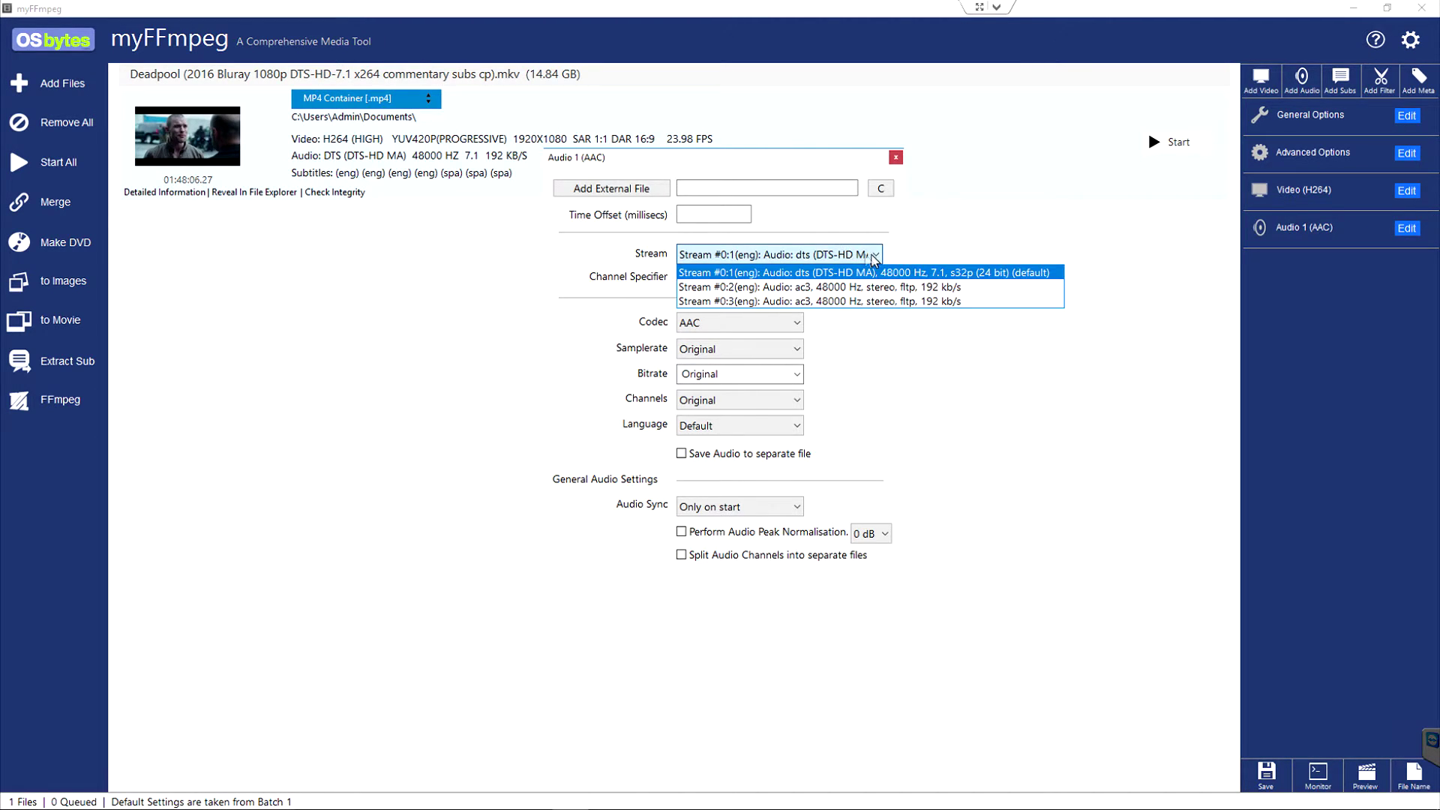
{"action": "left_click", "coordinate": [956, 274]}
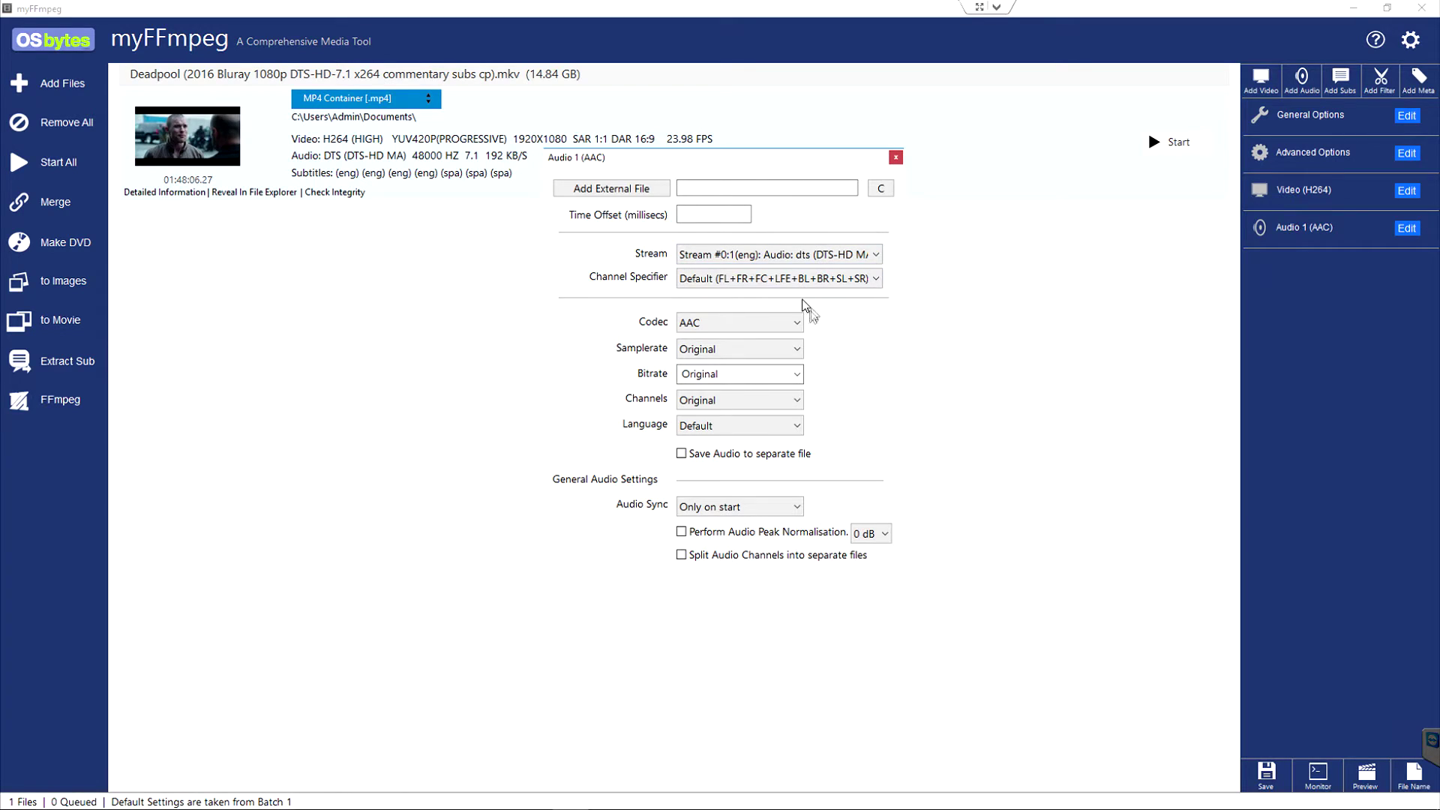
{"action": "left_click", "coordinate": [797, 322]}
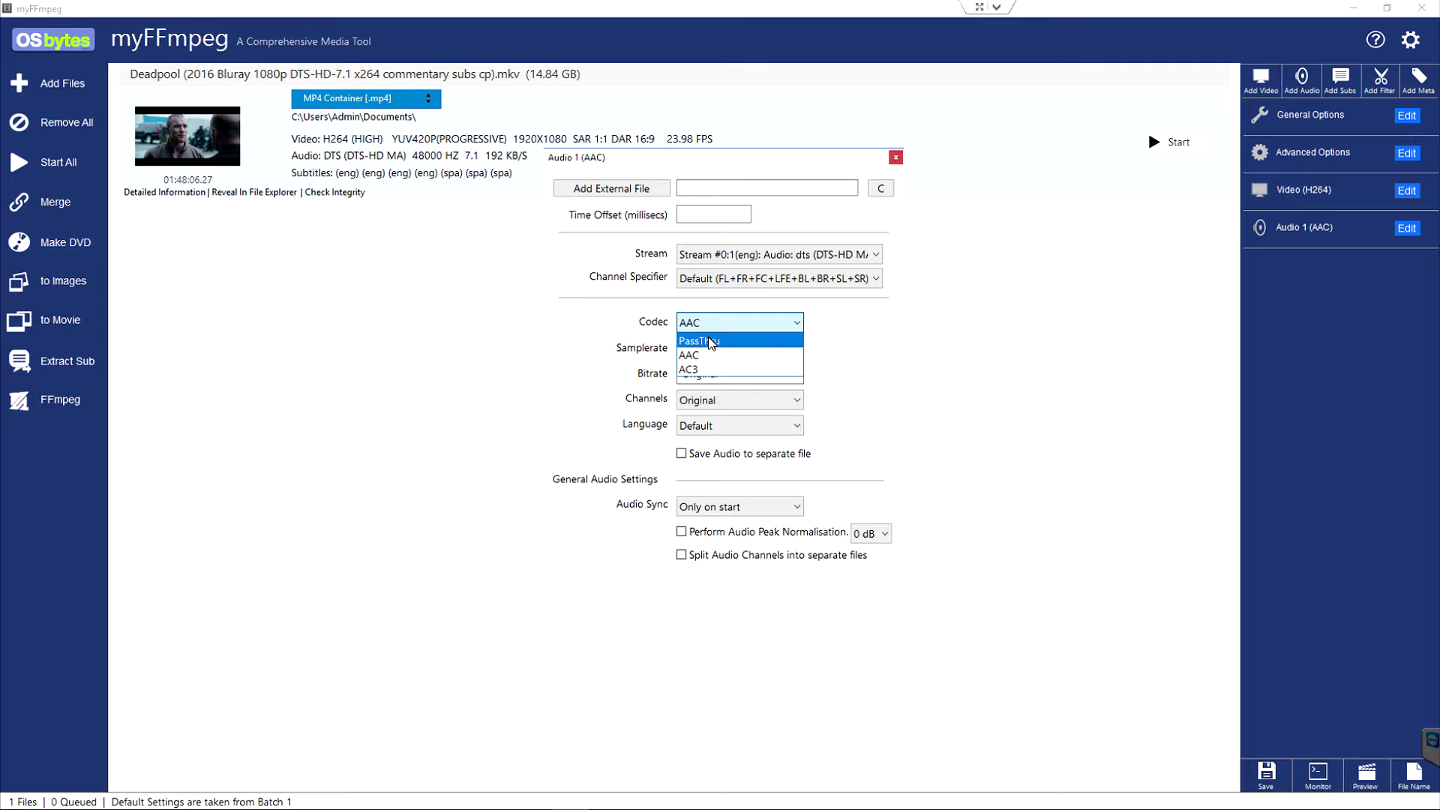
{"action": "left_click", "coordinate": [711, 343]}
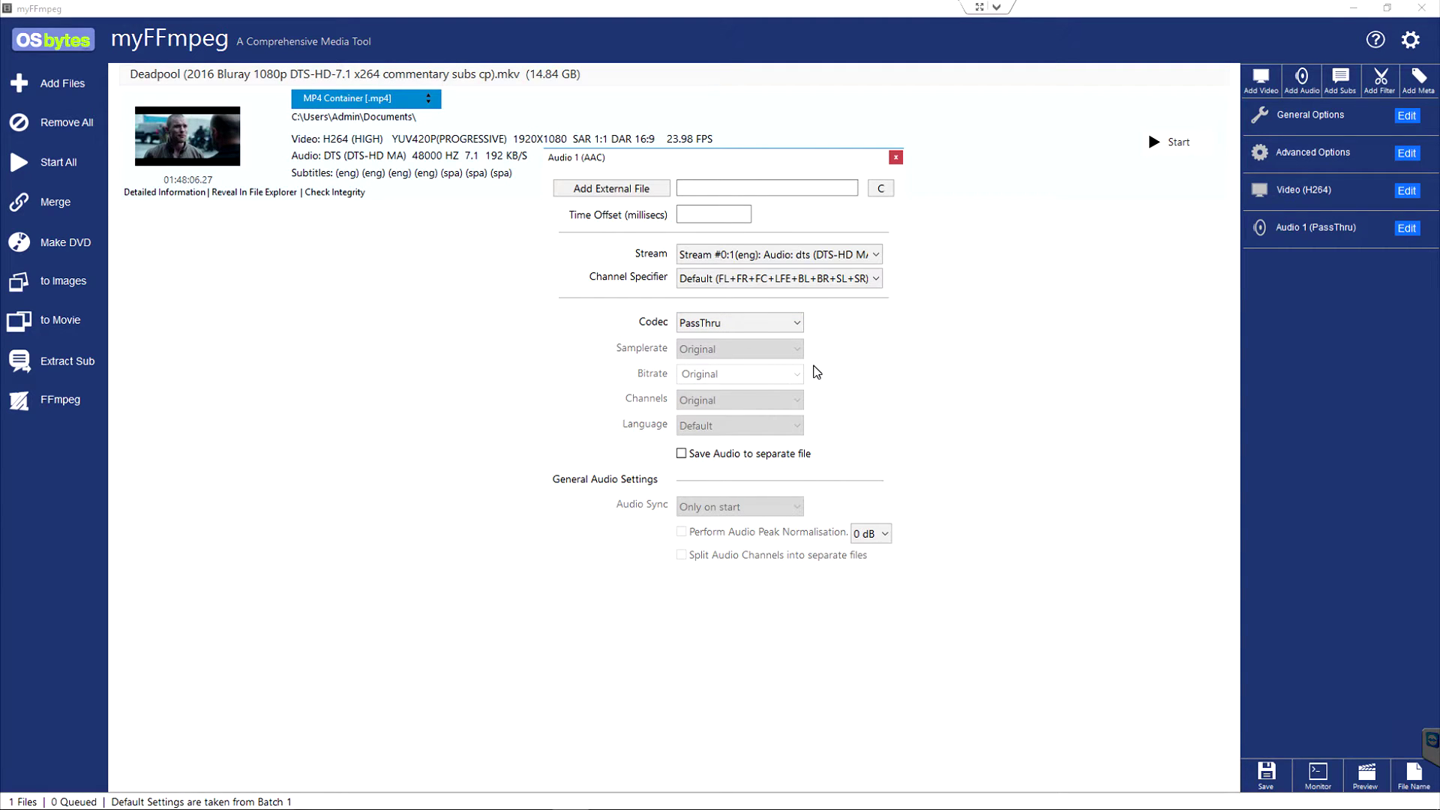
{"action": "left_click", "coordinate": [896, 157]}
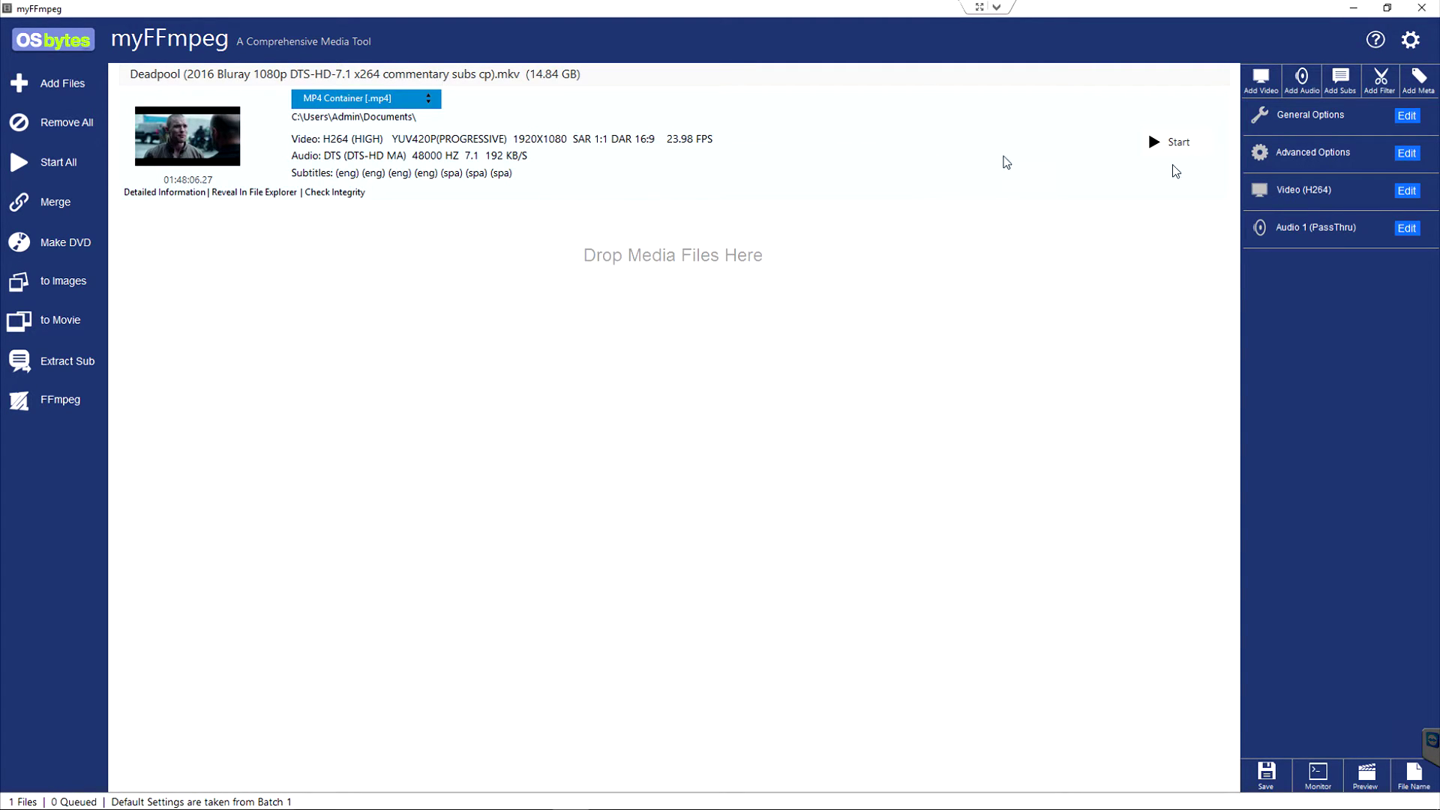
Add a second audio track sourced from stream #0:3 (English AC-3 stereo).
{"action": "left_click", "coordinate": [1310, 77]}
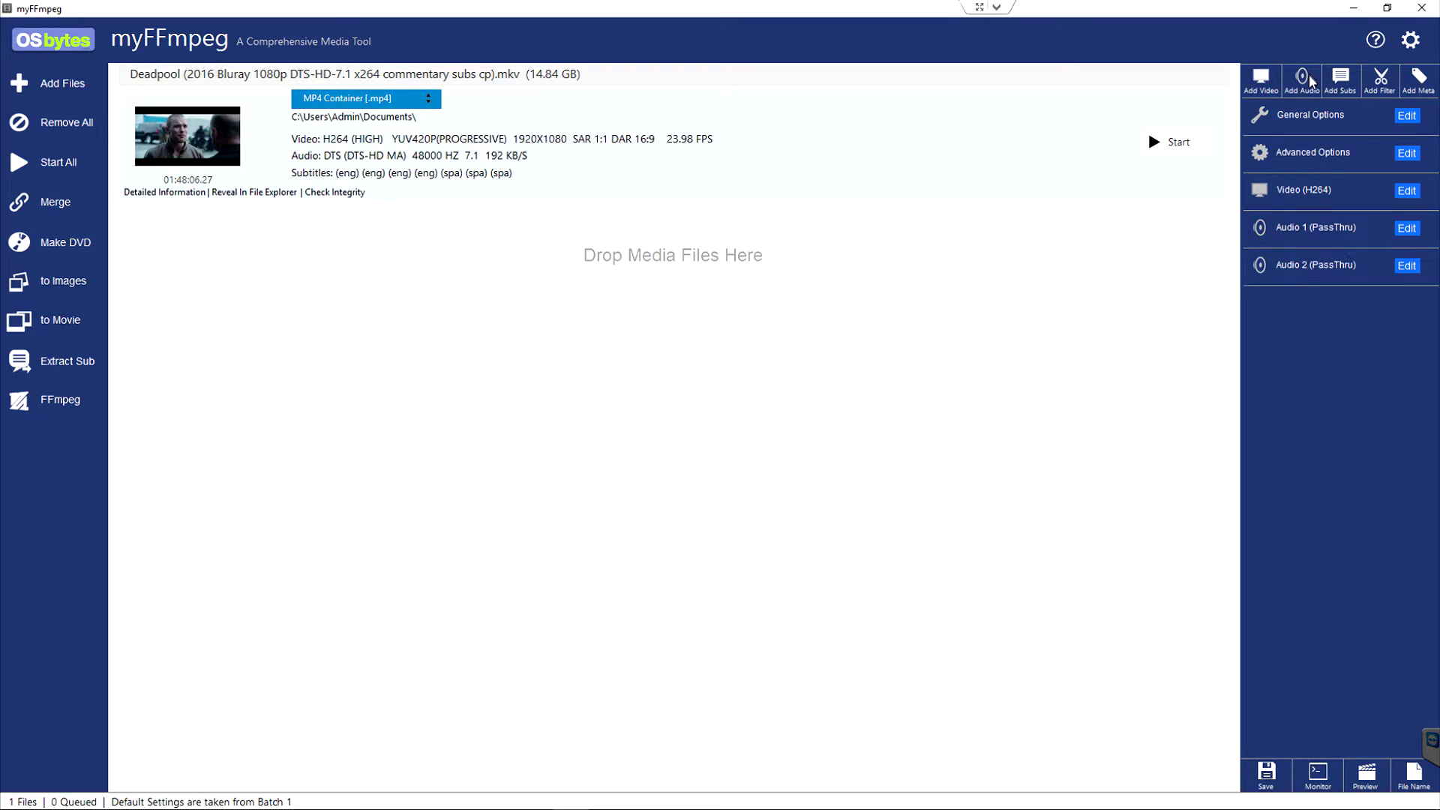
{"action": "left_click", "coordinate": [1407, 267]}
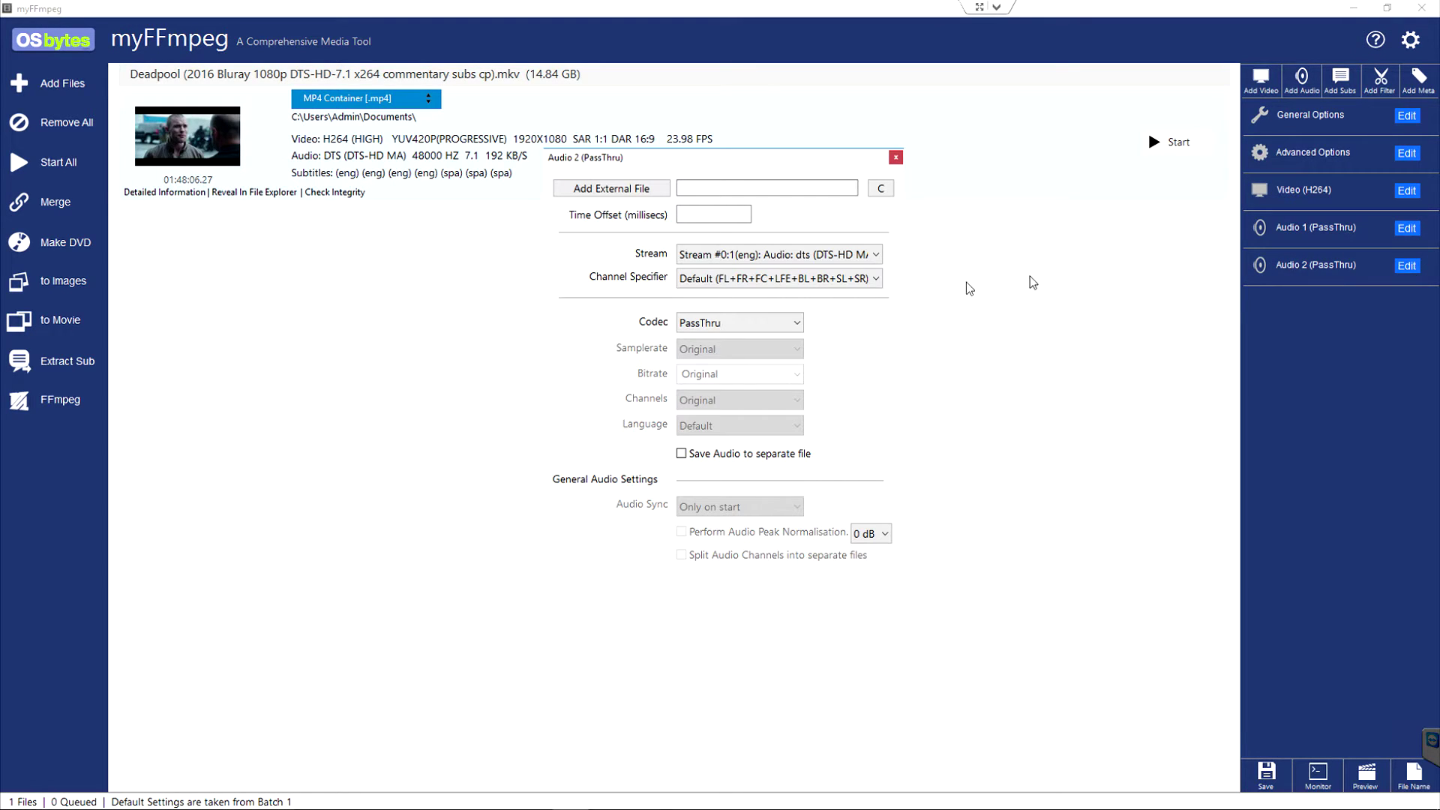
{"action": "left_click", "coordinate": [855, 257]}
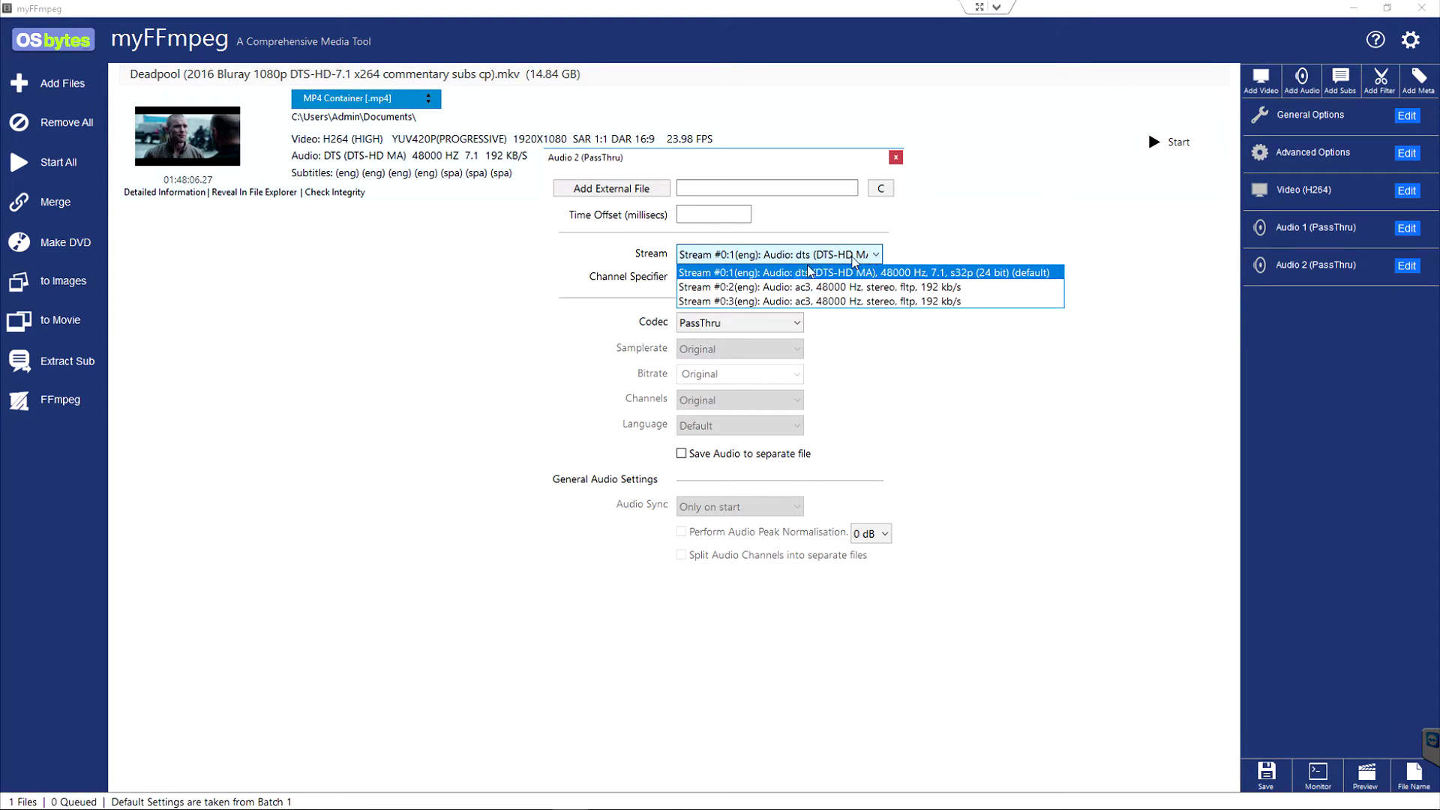
{"action": "left_click", "coordinate": [757, 301]}
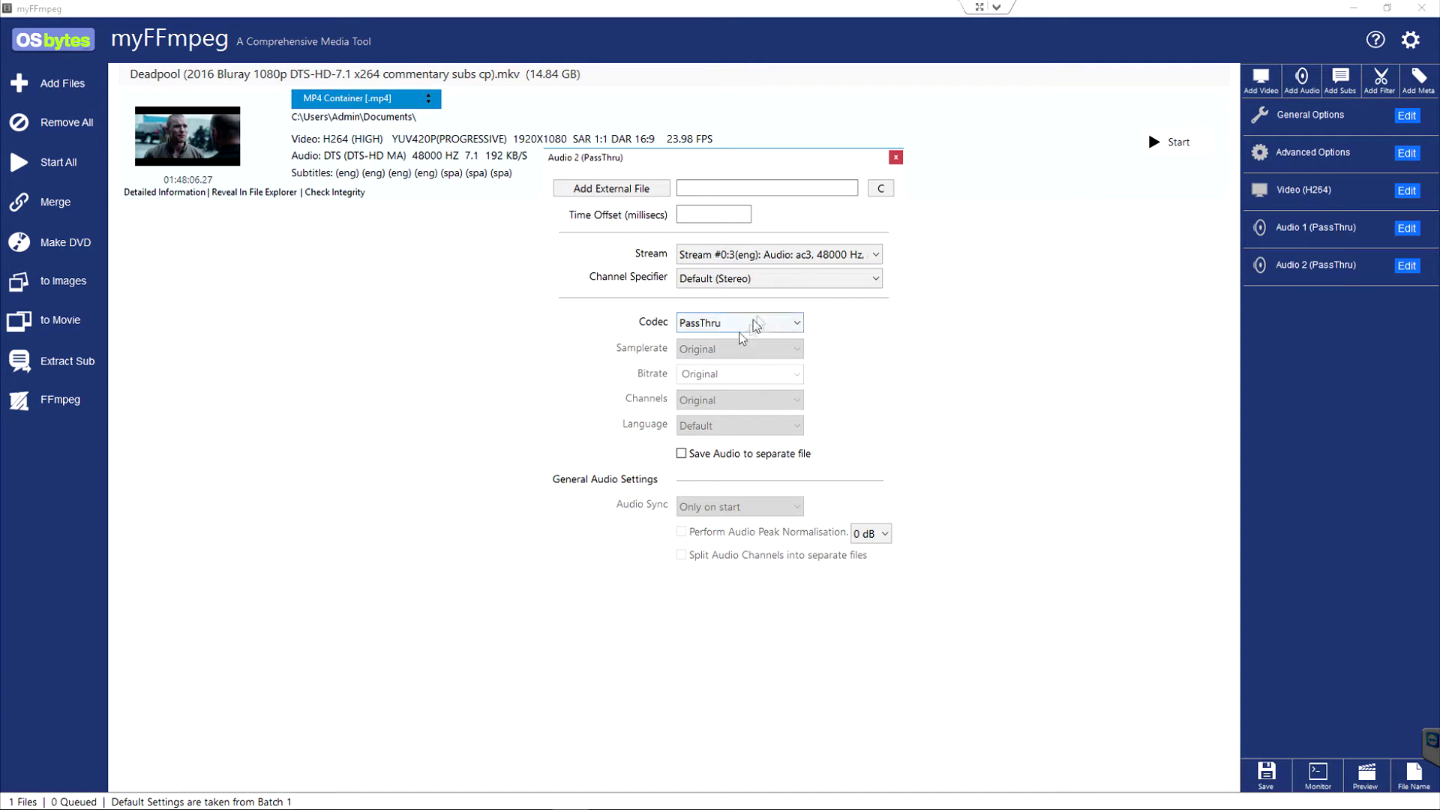
{"action": "left_click", "coordinate": [896, 158]}
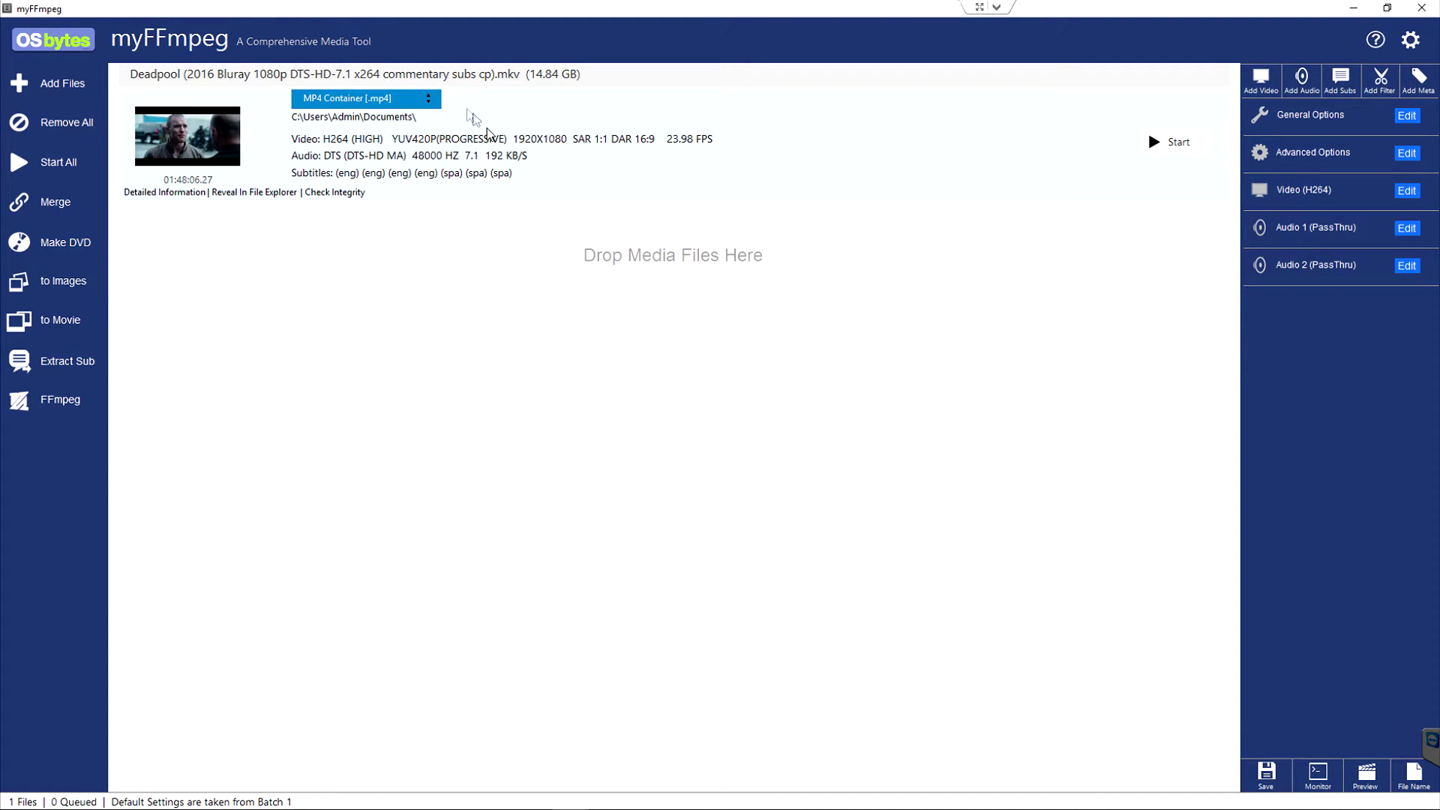
Switch the Deadpool output container from MP4 to MATROSKA Container [.mkv].
{"action": "left_click", "coordinate": [430, 102]}
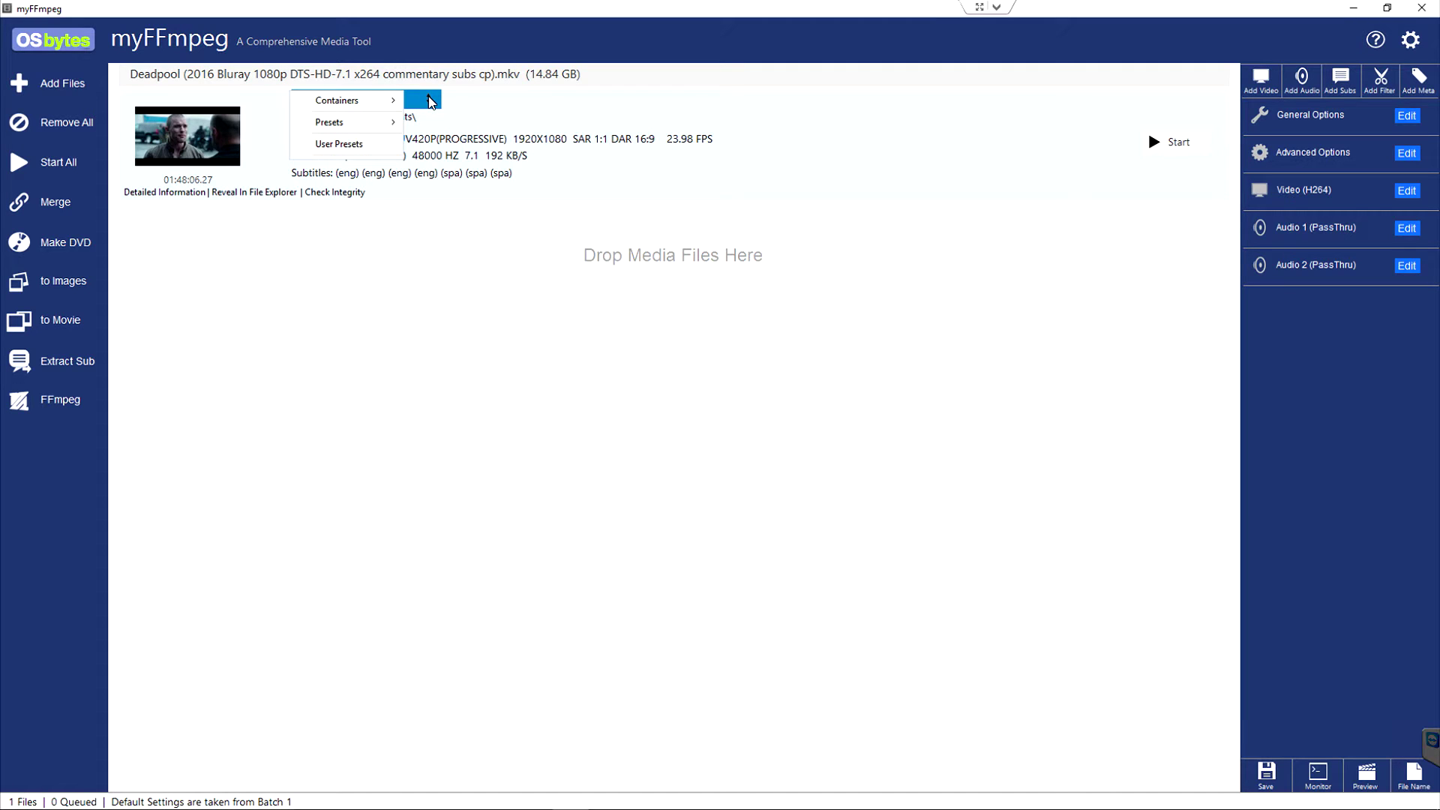
{"action": "mouse_move", "coordinate": [358, 106]}
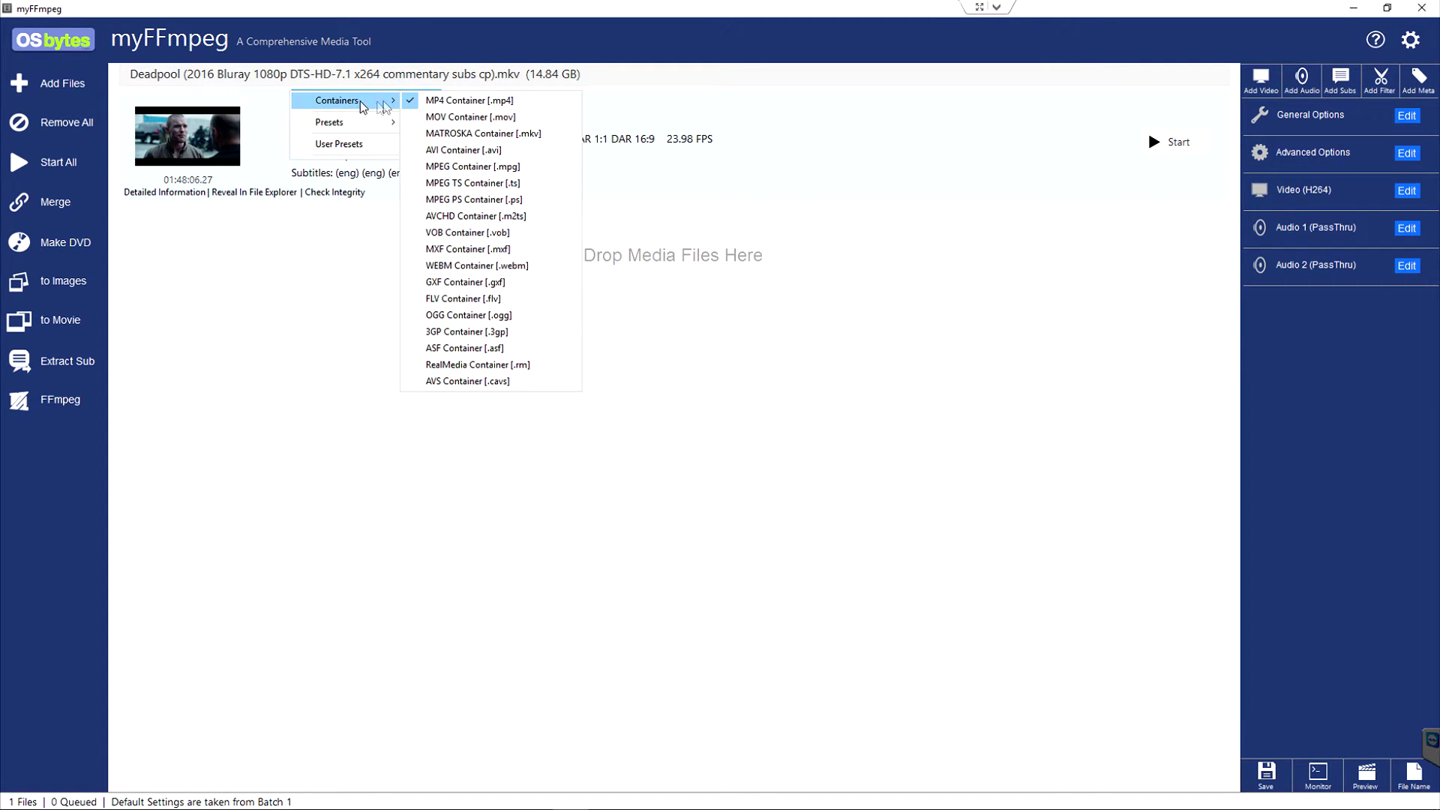
{"action": "left_click", "coordinate": [468, 134]}
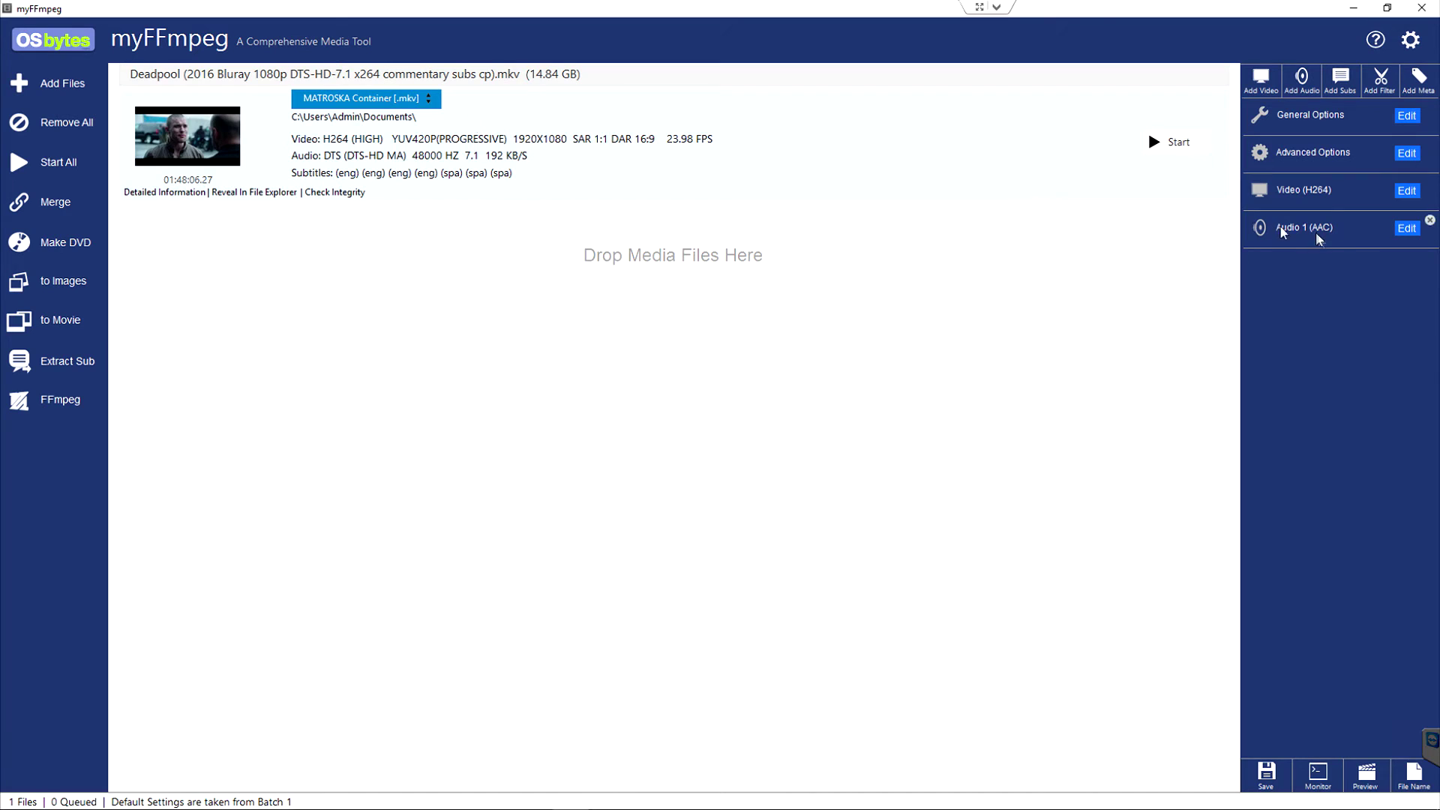
Under MKV, keep the DTS-HD source for audio track 1 and set it to PassThru.
{"action": "left_click", "coordinate": [1400, 229]}
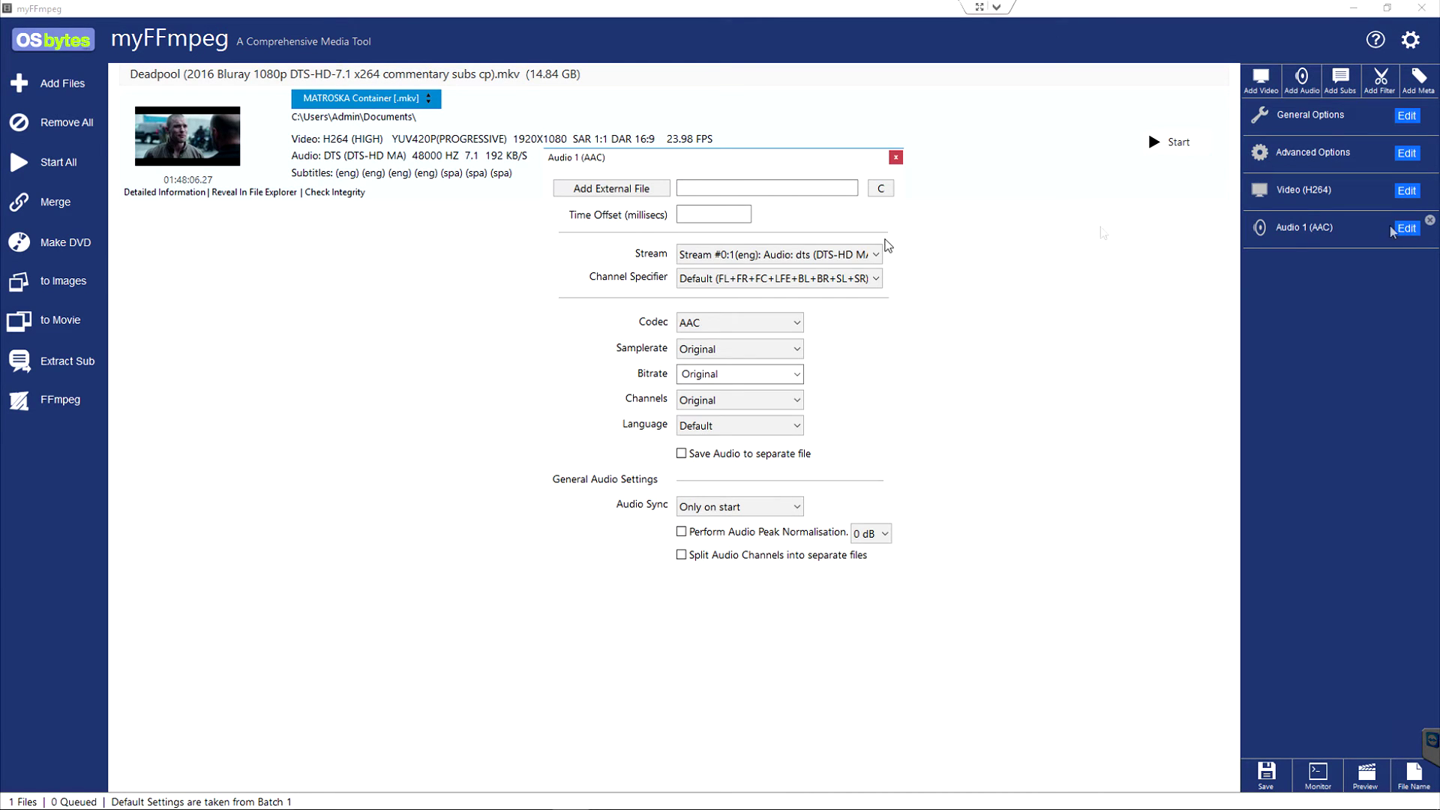
{"action": "left_click", "coordinate": [853, 256]}
{"action": "left_click", "coordinate": [855, 270]}
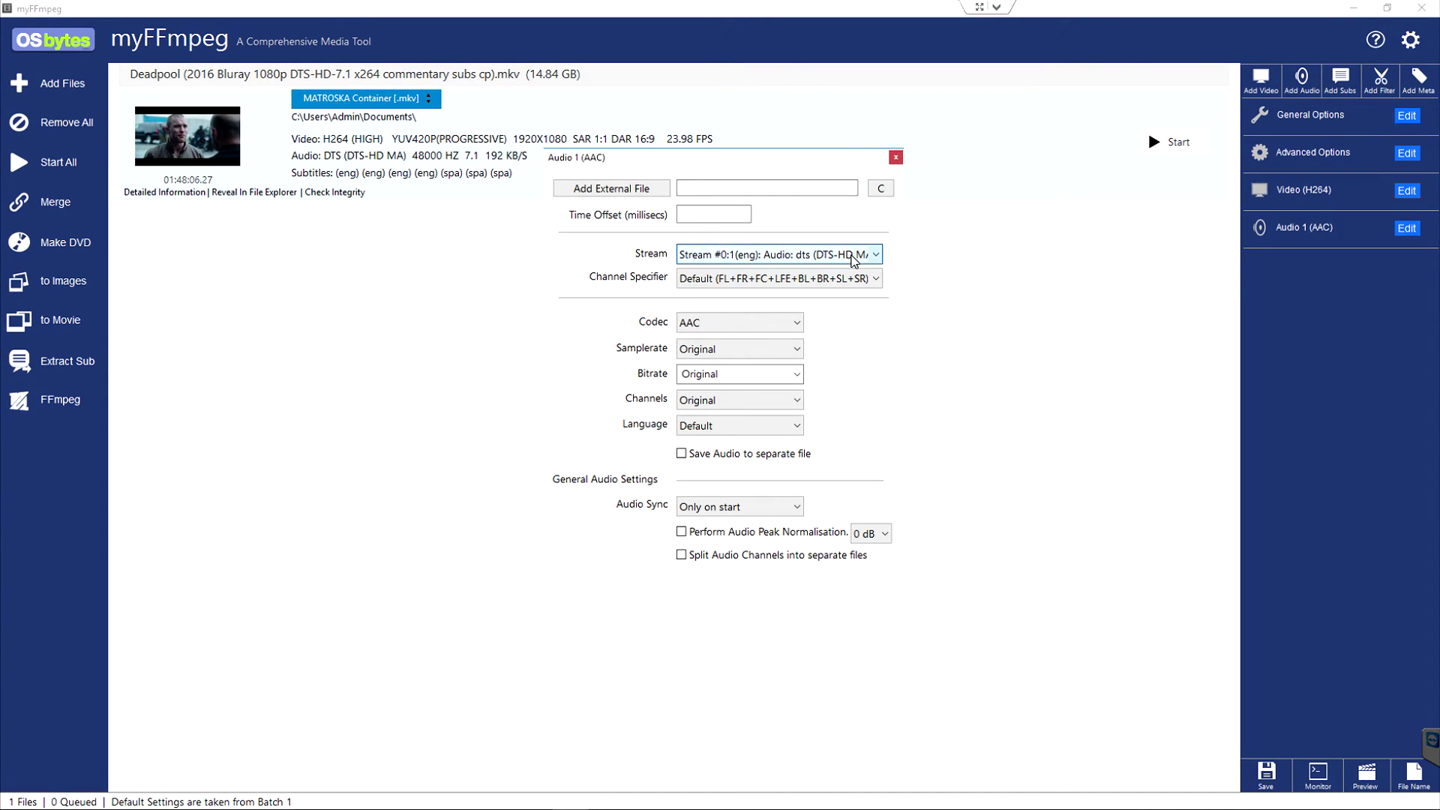
{"action": "left_click", "coordinate": [796, 323]}
{"action": "left_click", "coordinate": [723, 340]}
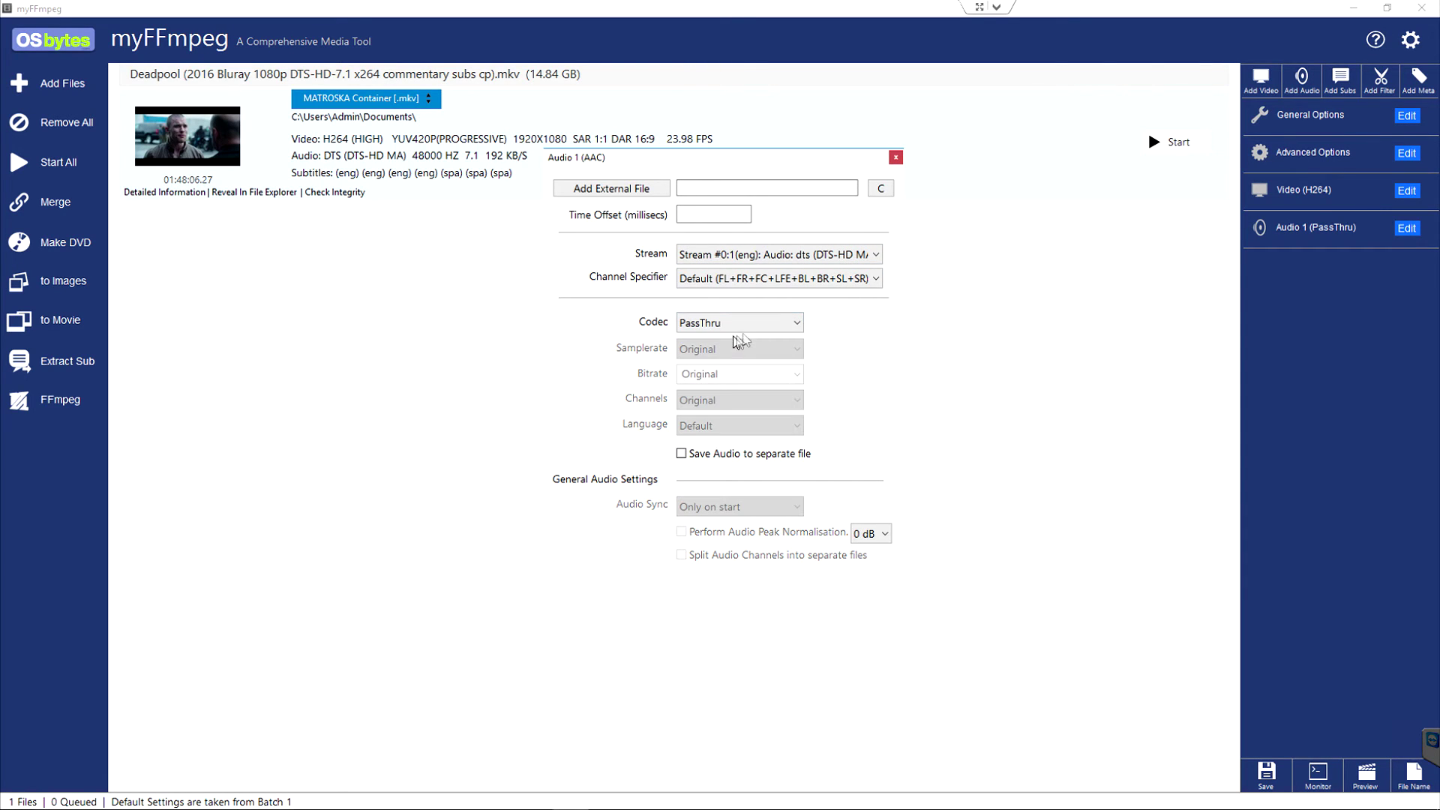
{"action": "left_click", "coordinate": [896, 157]}
Add a second audio track taken from AC-3 stream #0:3.
{"action": "left_click", "coordinate": [1301, 79]}
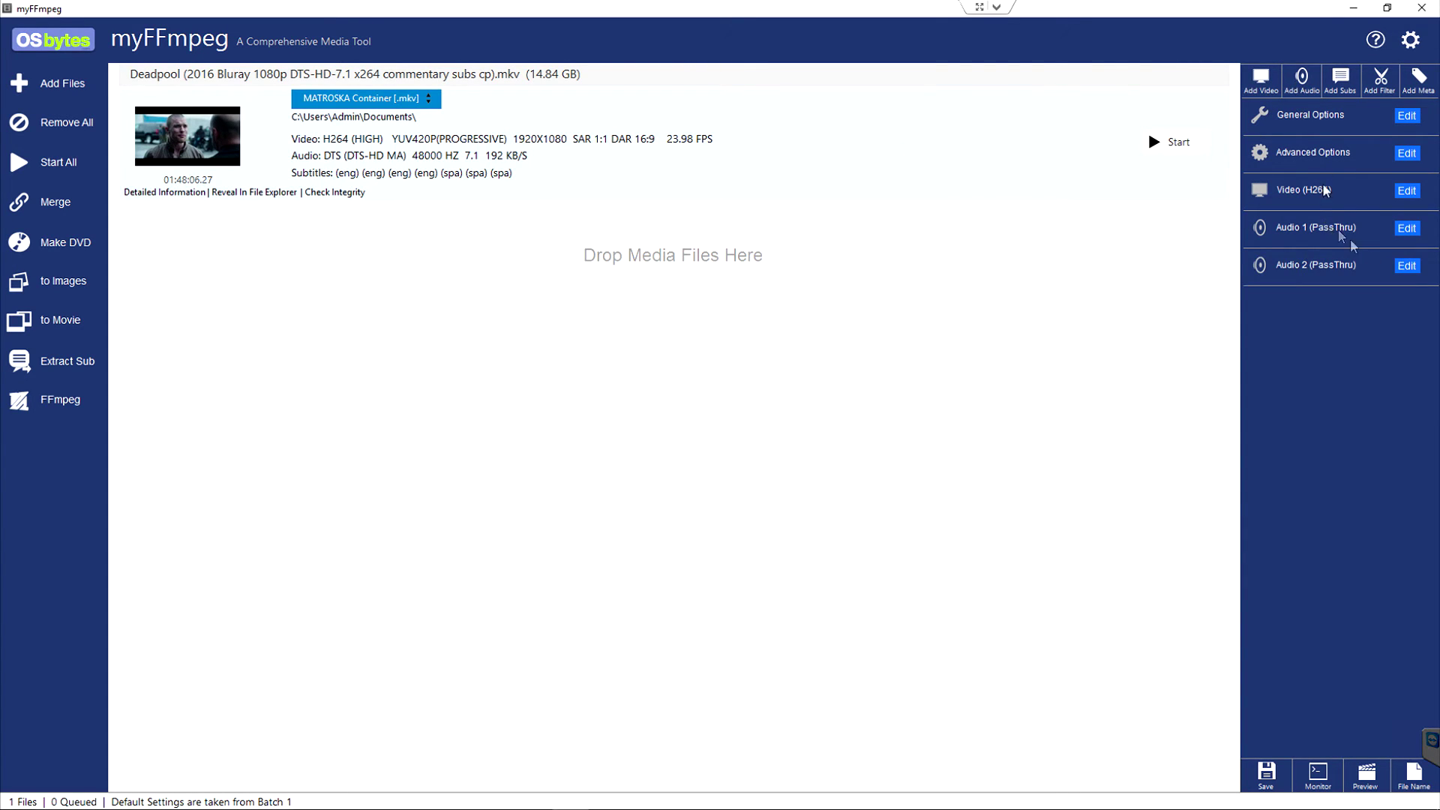
{"action": "left_click", "coordinate": [1408, 266]}
{"action": "left_click", "coordinate": [876, 255]}
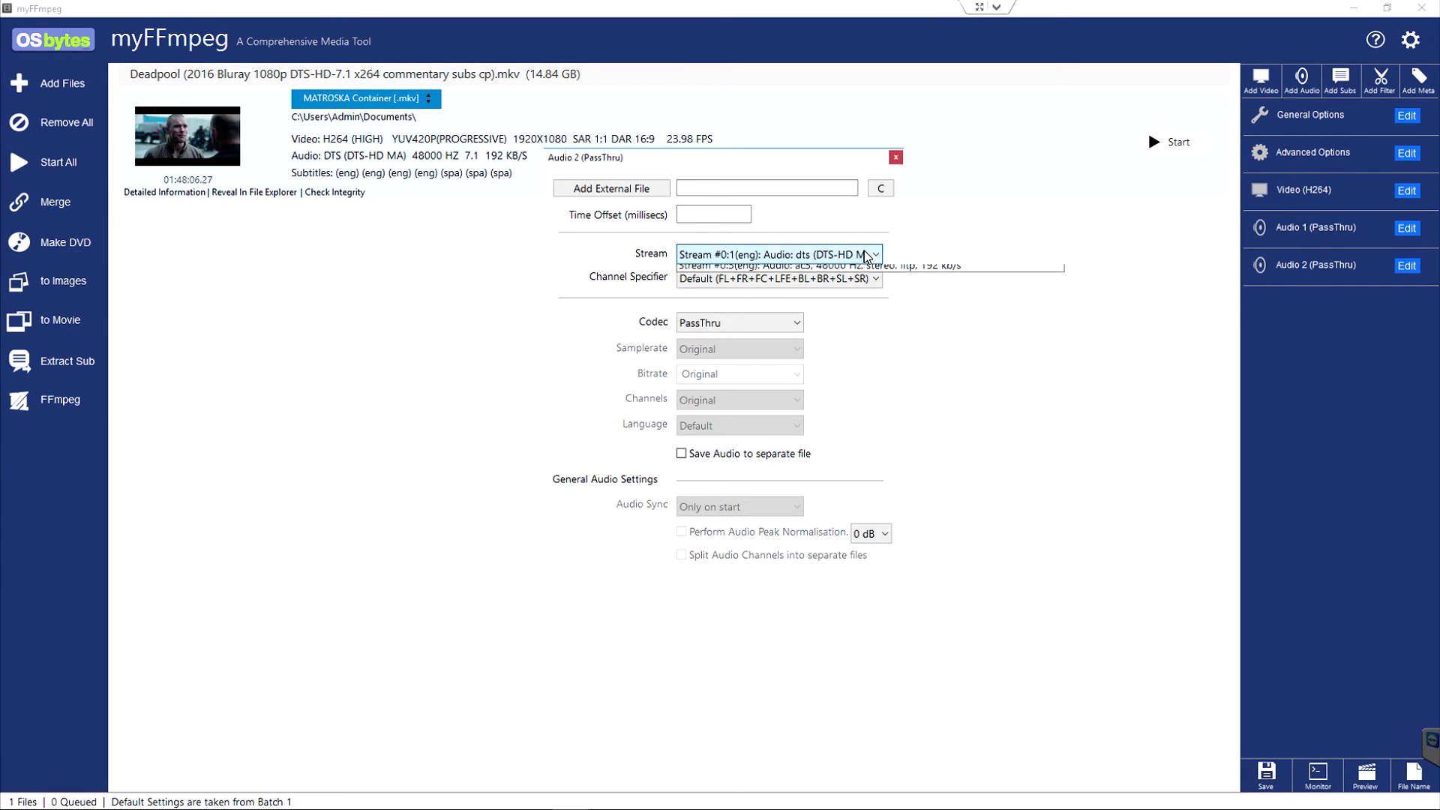
{"action": "left_click", "coordinate": [769, 302]}
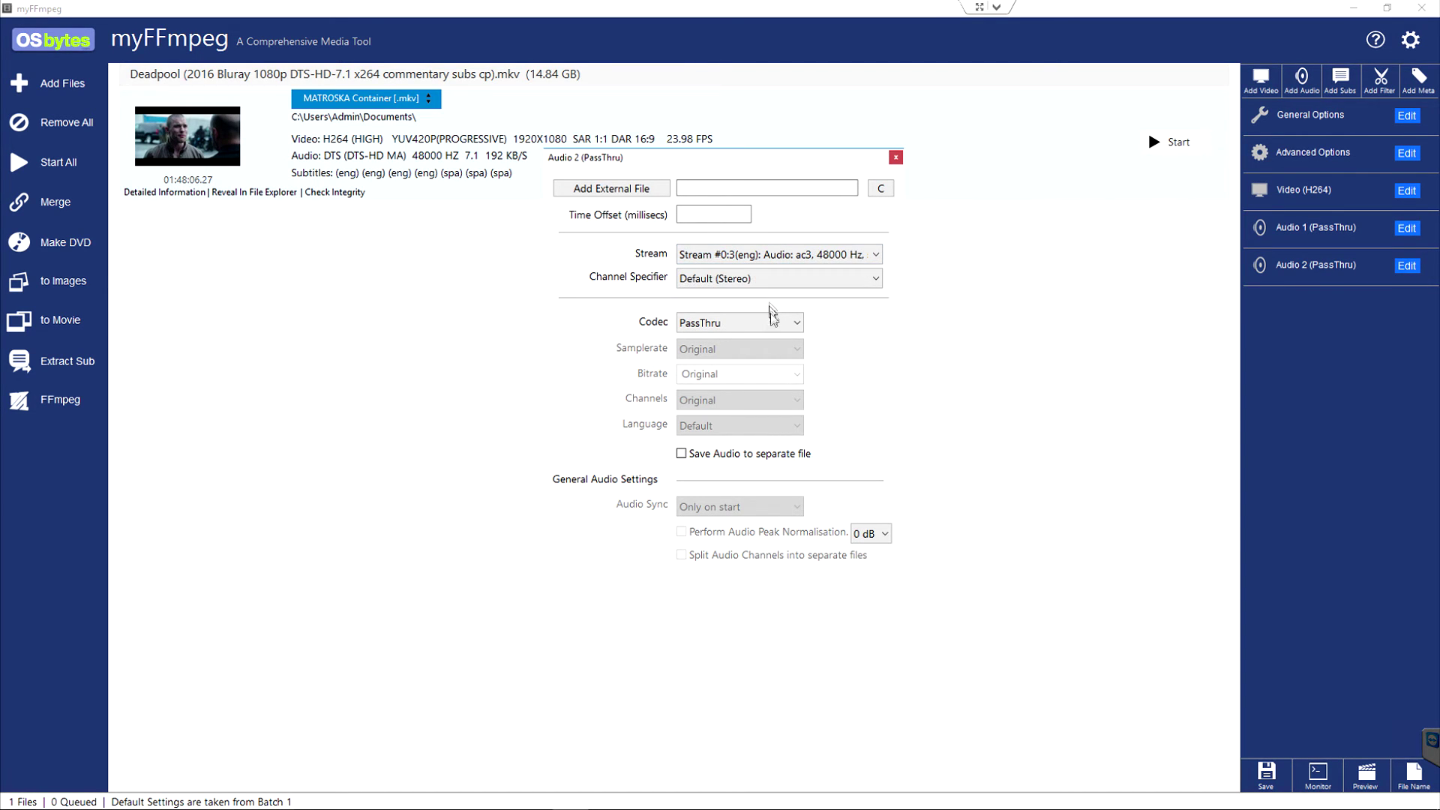
{"action": "left_click", "coordinate": [896, 157]}
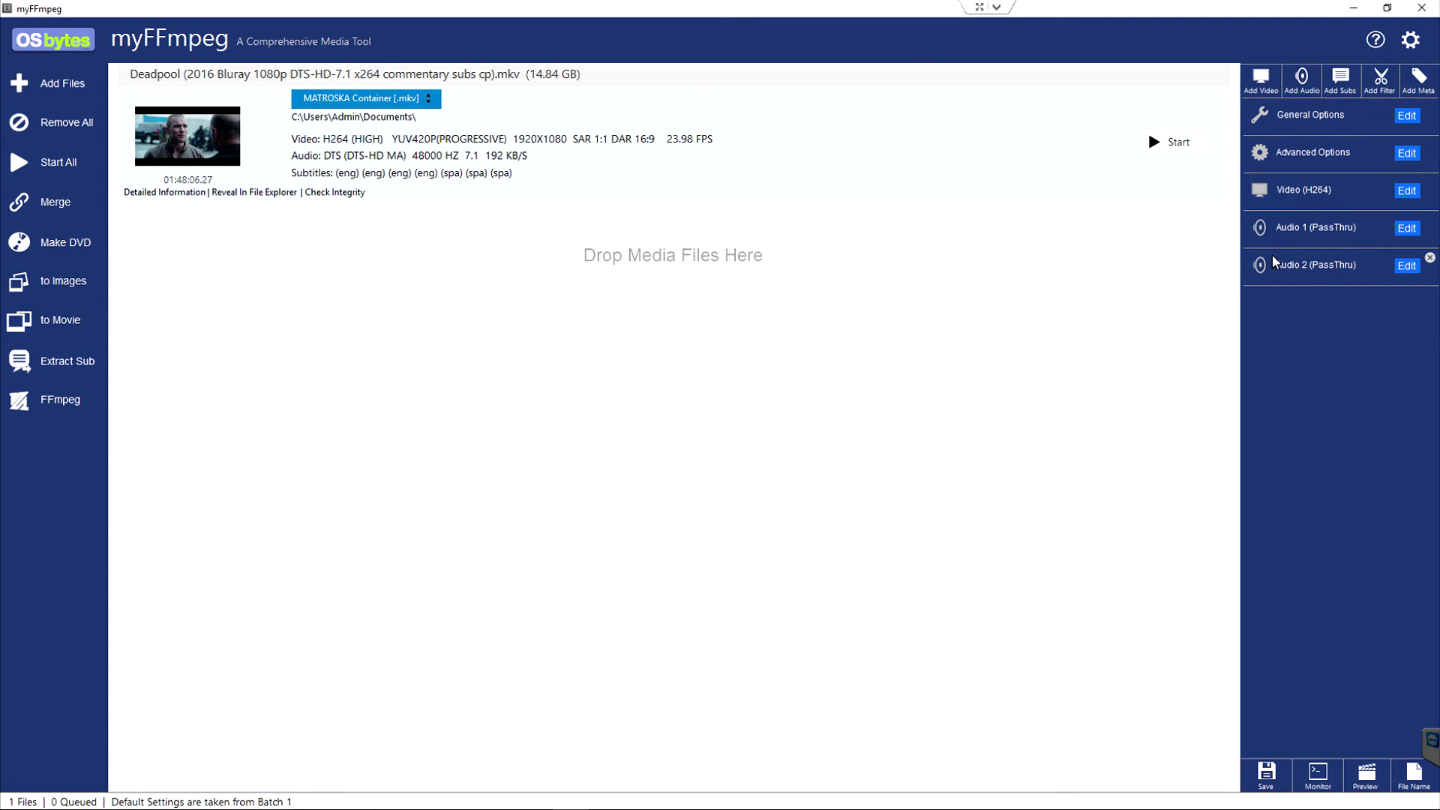